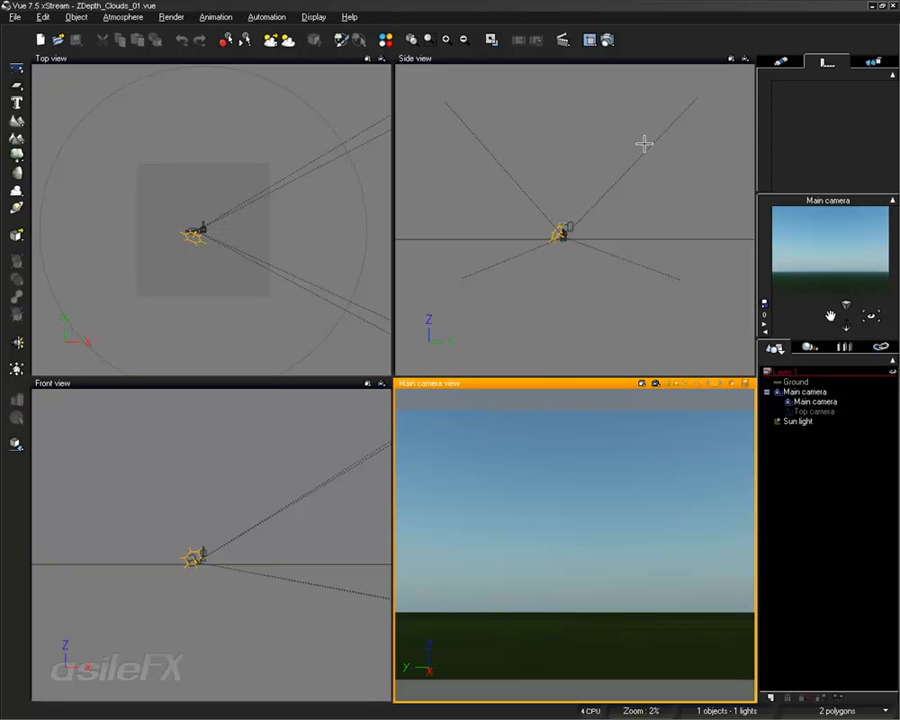
- Maximize the main camera view and rotate the camera to reframe the sky and the horizon
double_click(555, 386)
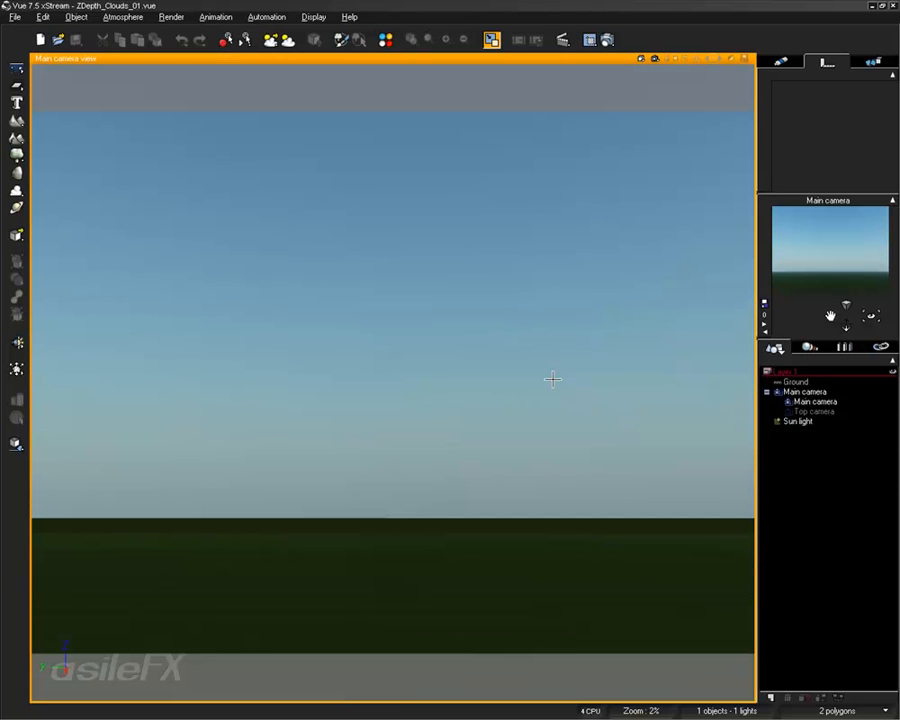
right_drag(464, 363, 272, 340)
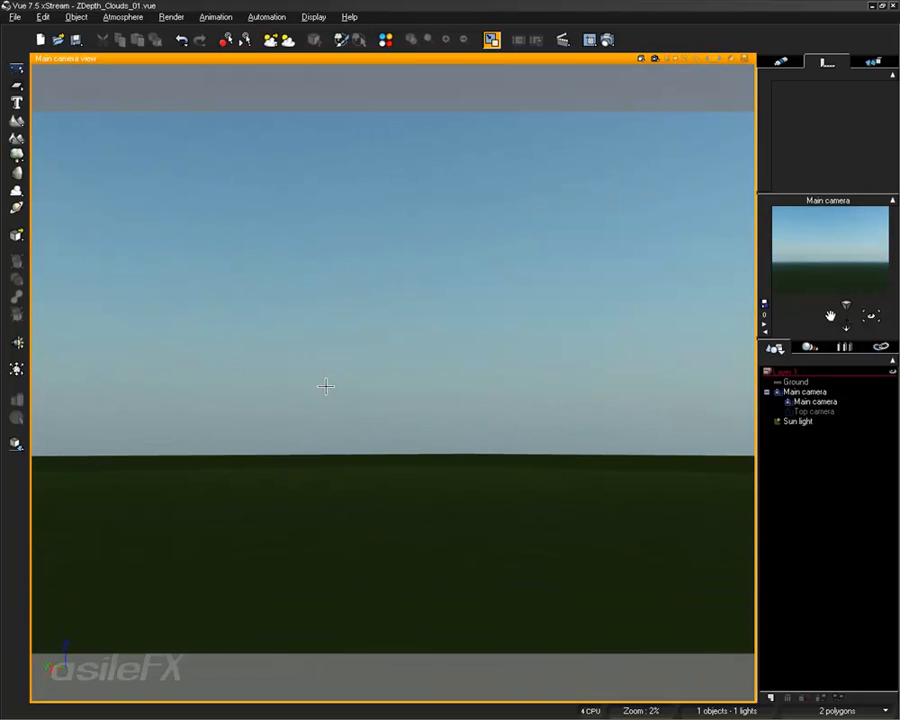
right_drag(325, 386, 538, 376)
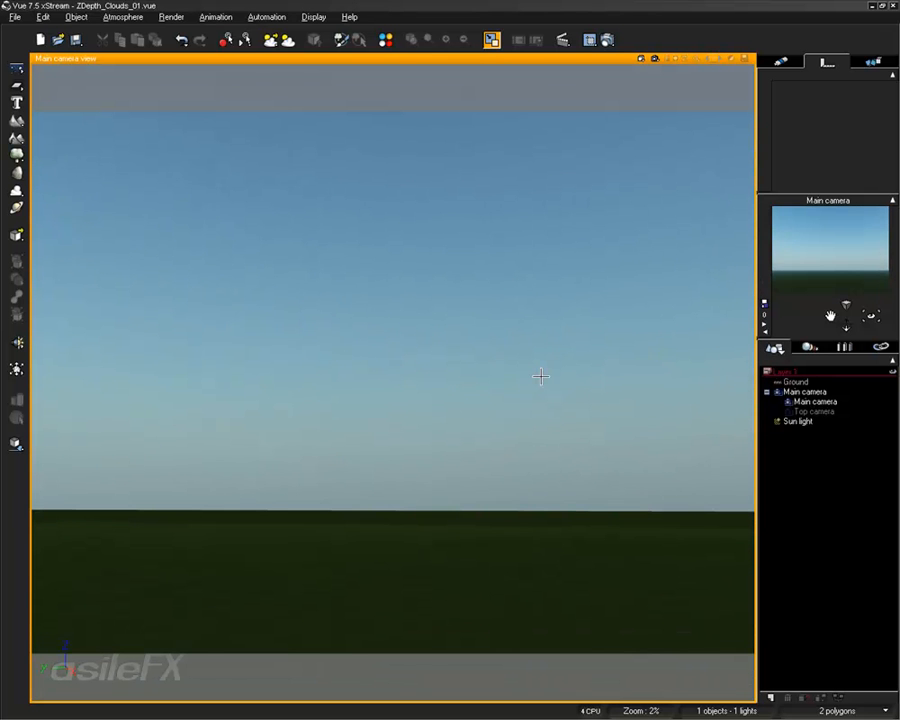
right_drag(546, 372, 524, 352)
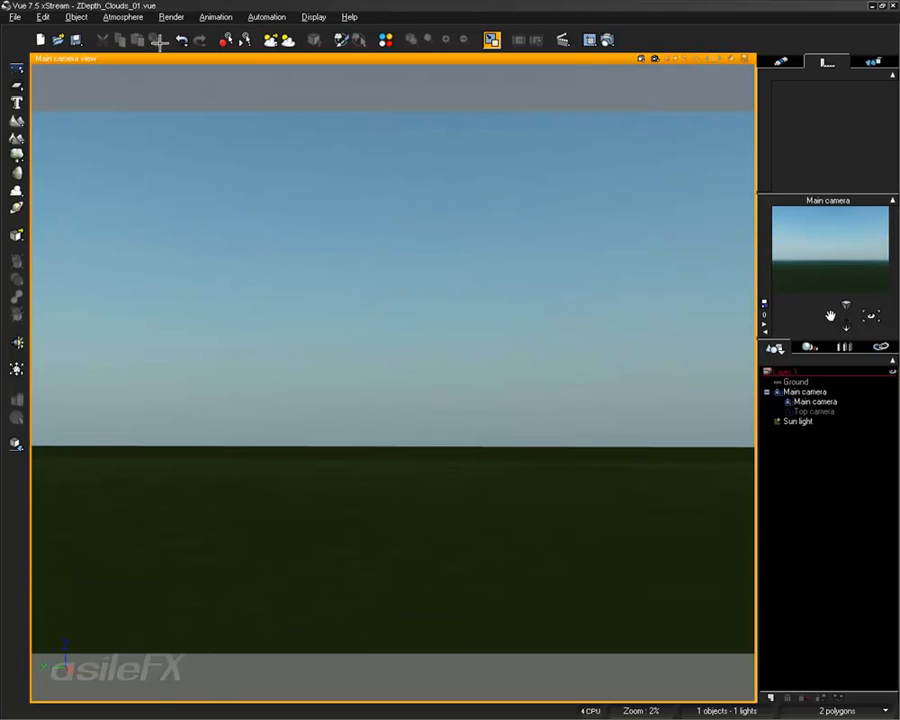
- Open the Atmosphere Editor and add the Stratus_0005 material as a cloud layer
click(120, 17)
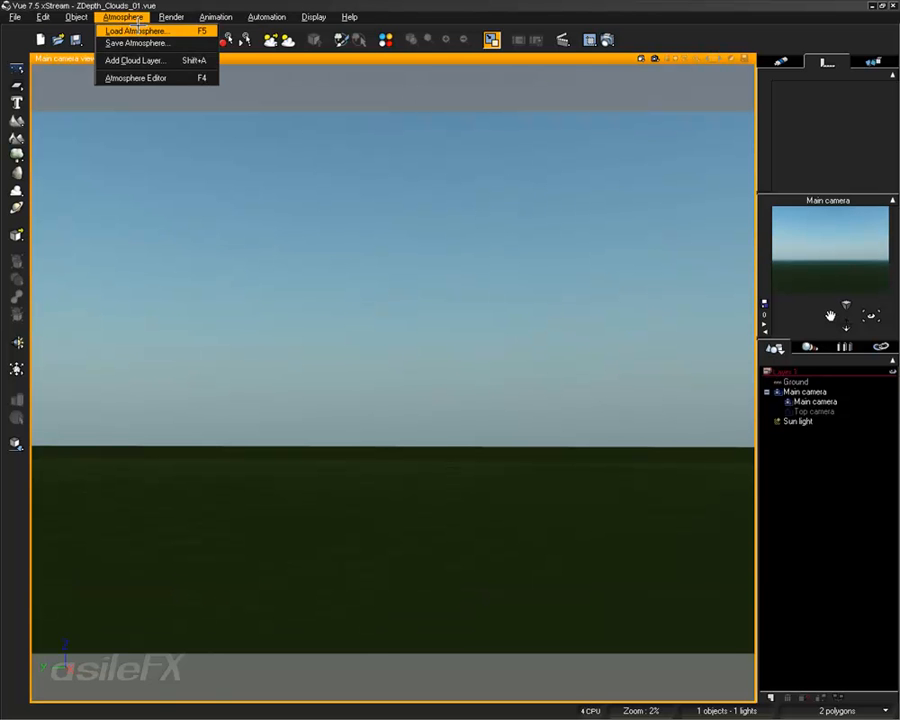
click(136, 77)
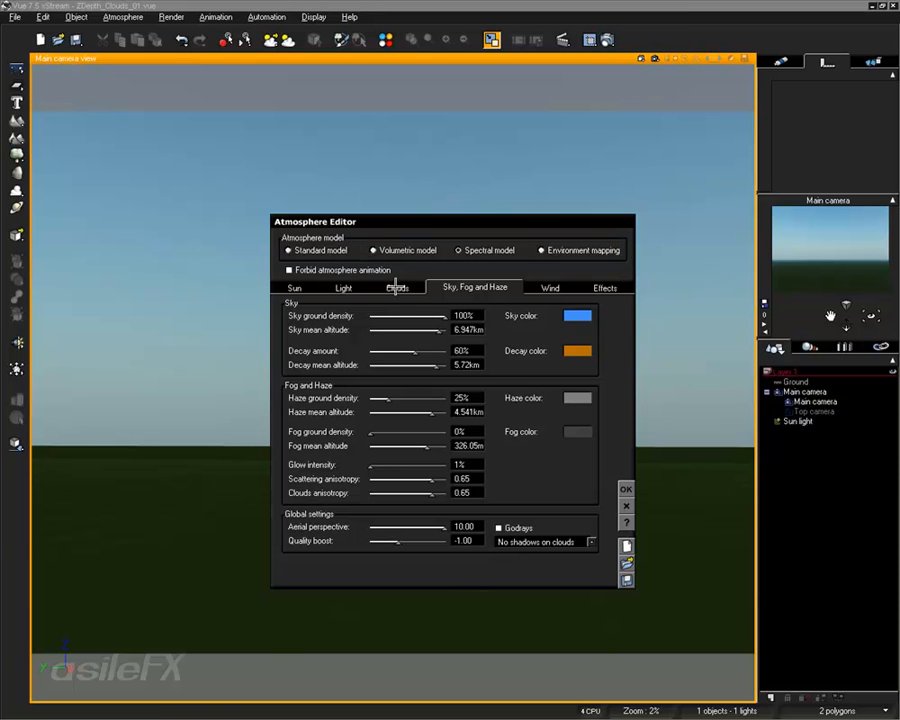
click(397, 287)
click(414, 320)
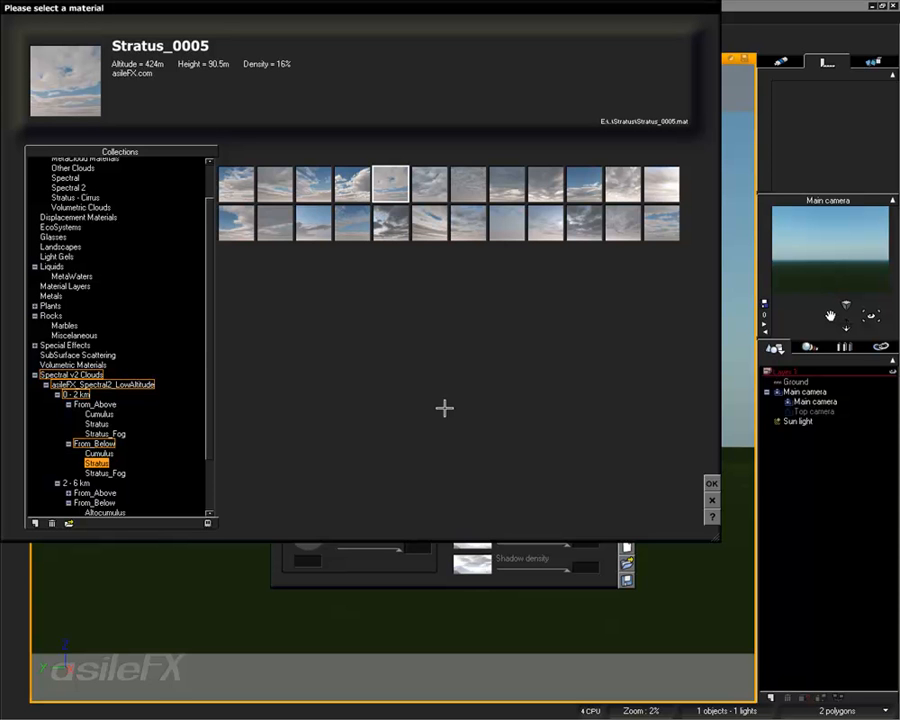
click(711, 485)
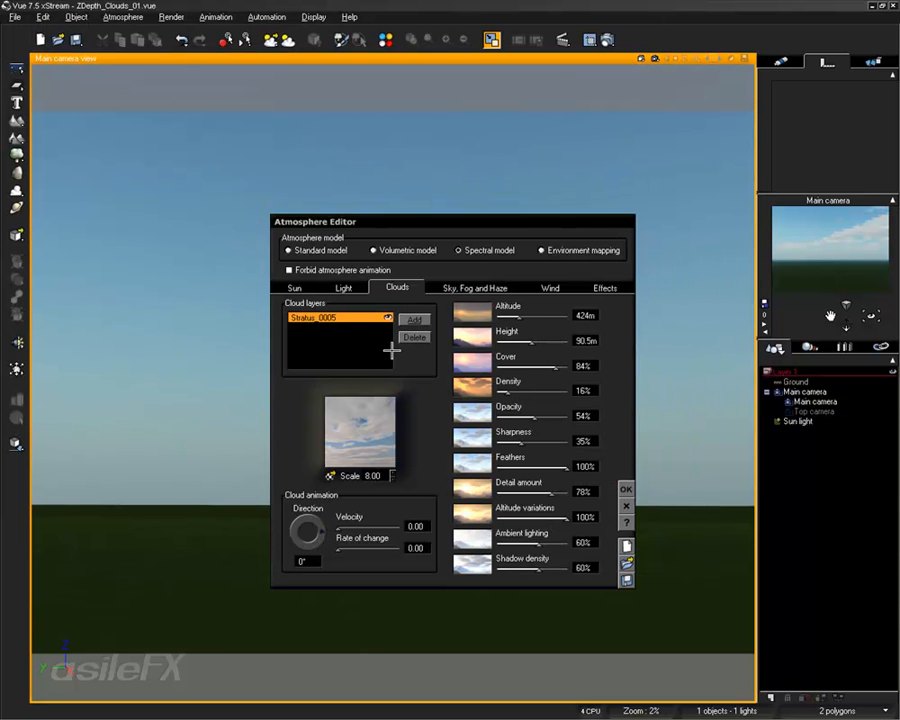
- Add the Cumulus_0009 material from the From_Below Cumulus collection as a second cloud layer
click(414, 319)
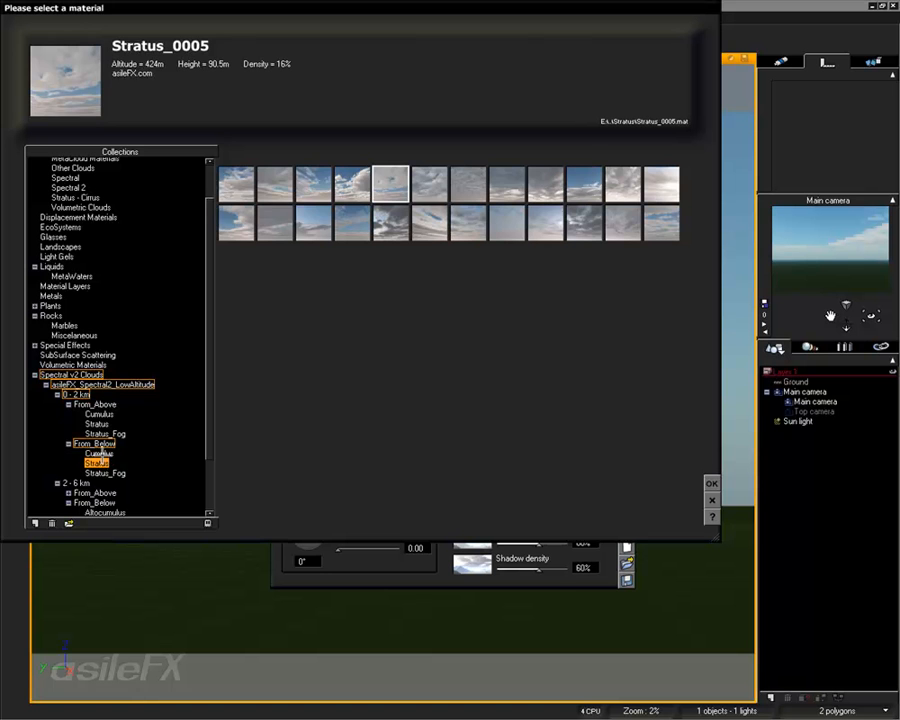
click(99, 454)
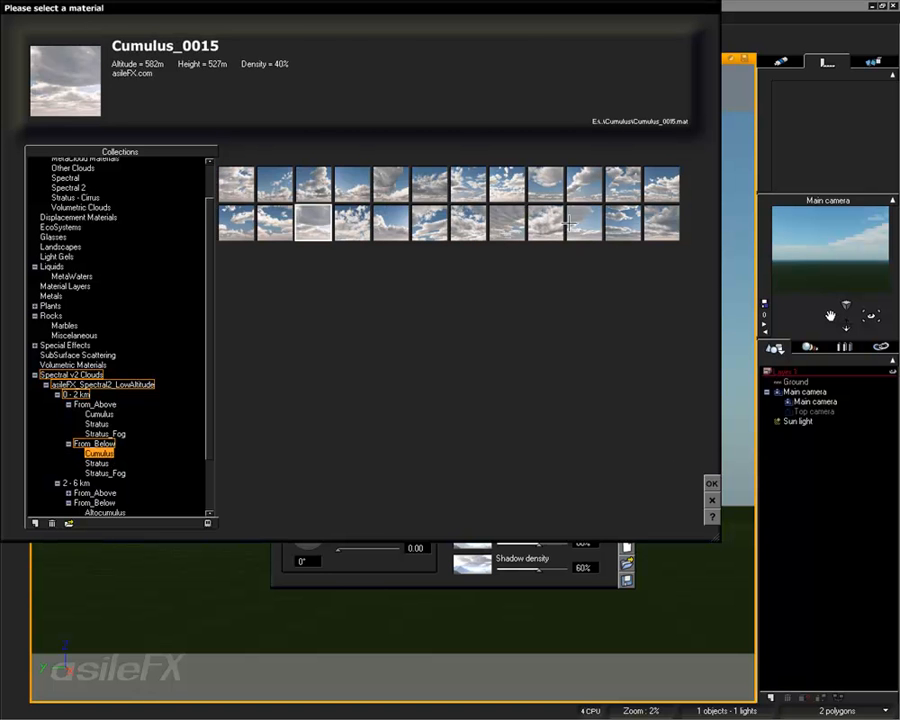
double_click(547, 184)
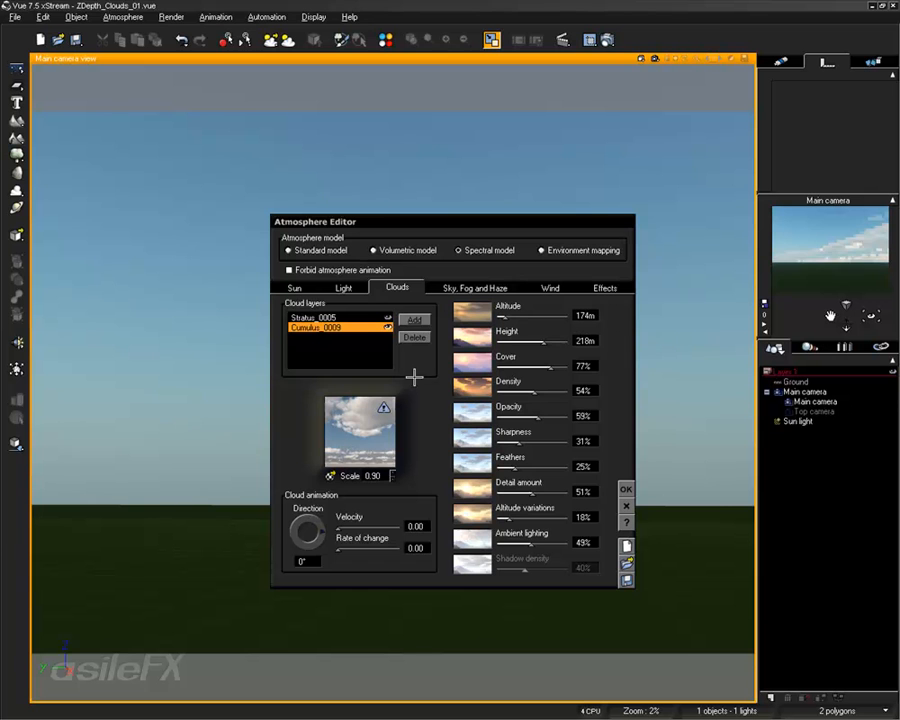
- Add the Cumulus_0005 material as a third cloud layer
click(414, 320)
click(275, 222)
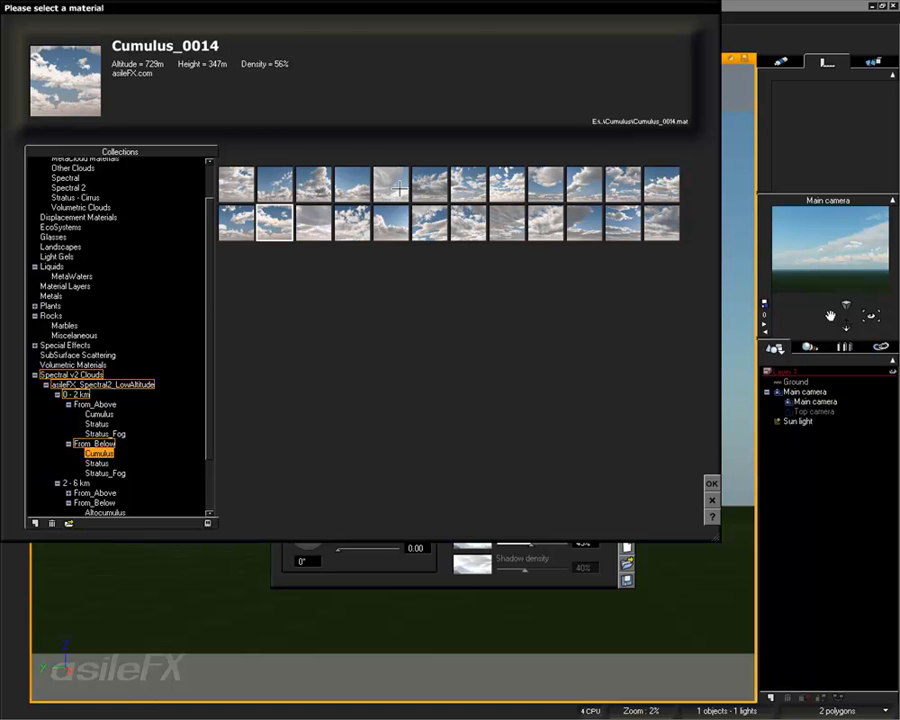
click(399, 188)
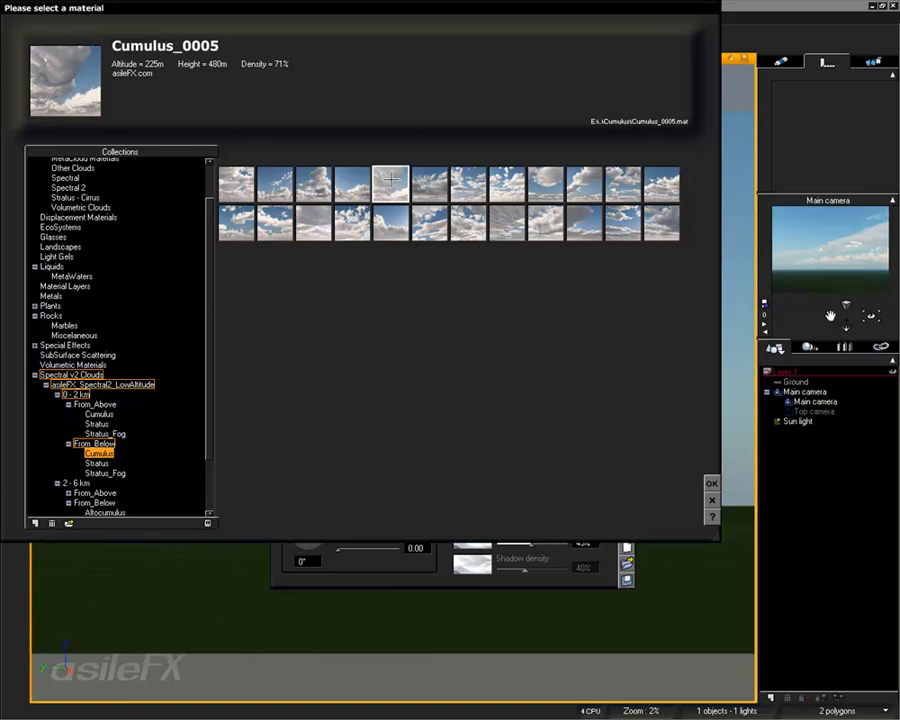
double_click(391, 178)
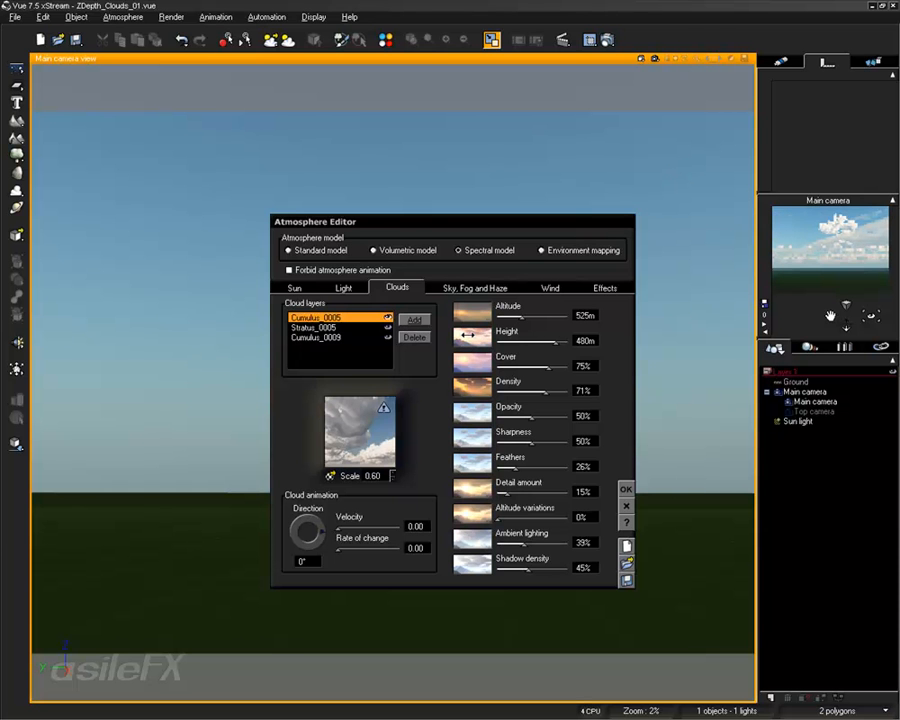
- Add the Cumulus_0003 material as a fourth cloud layer and set its cover to 64%
click(414, 319)
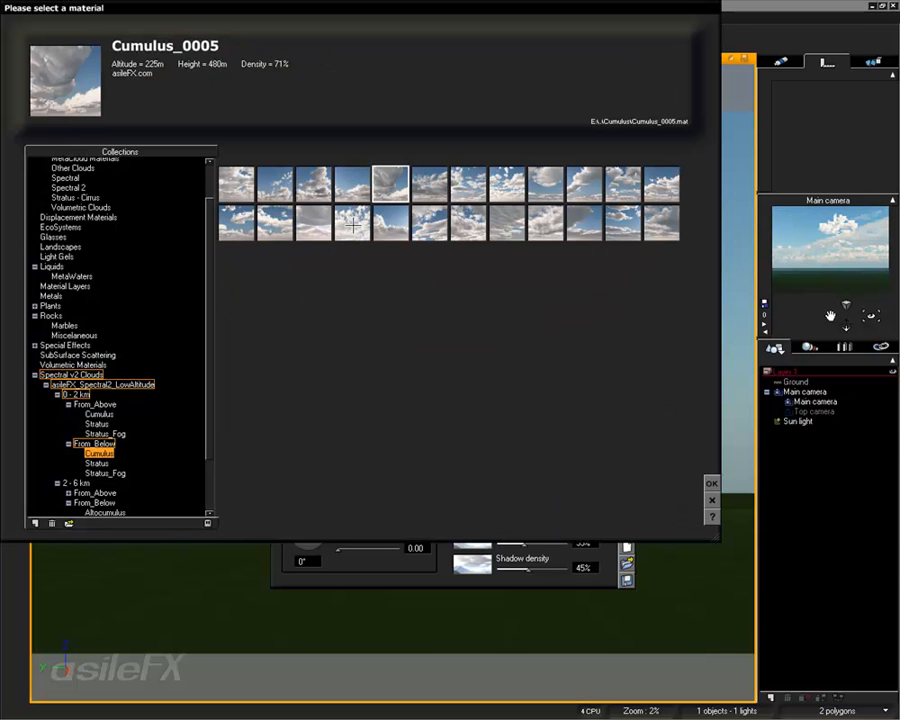
click(313, 222)
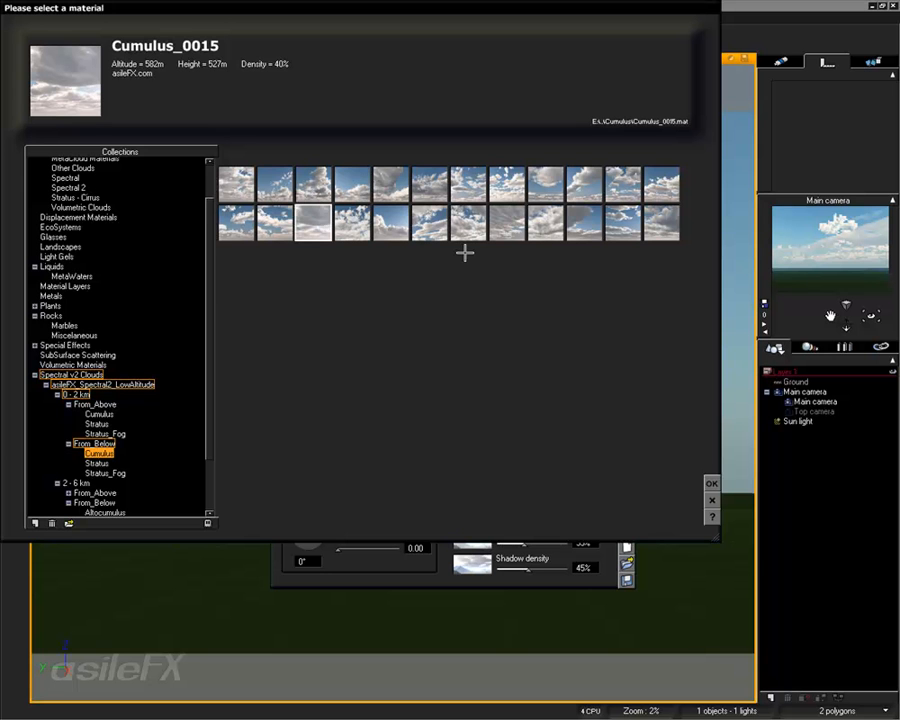
click(313, 184)
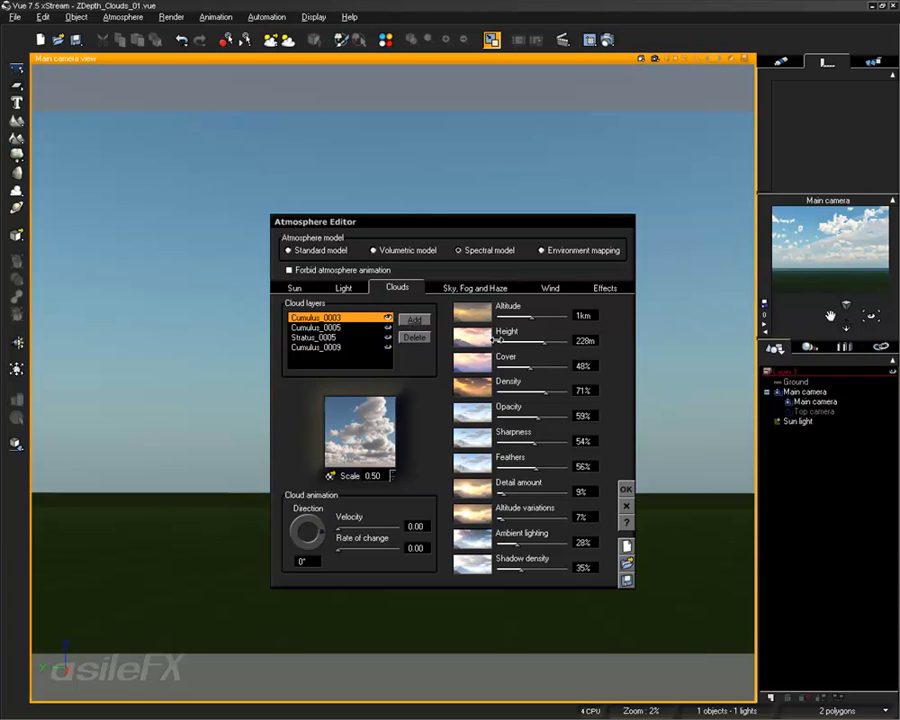
drag(537, 365, 549, 365)
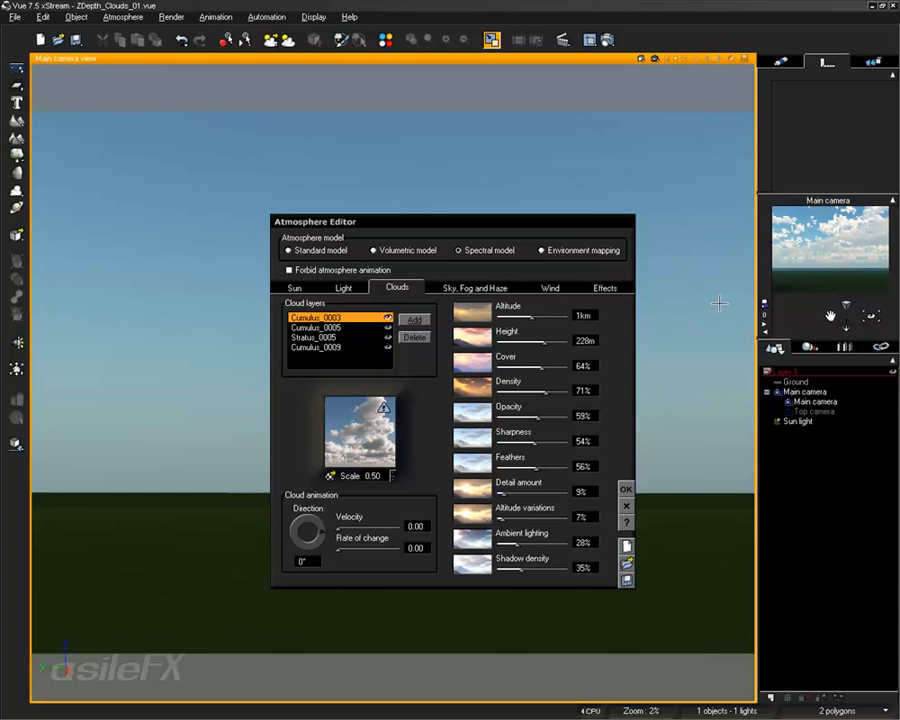
- Add the Stratus_0024 material from the From_Below Stratus collection as a fifth cloud layer
click(330, 337)
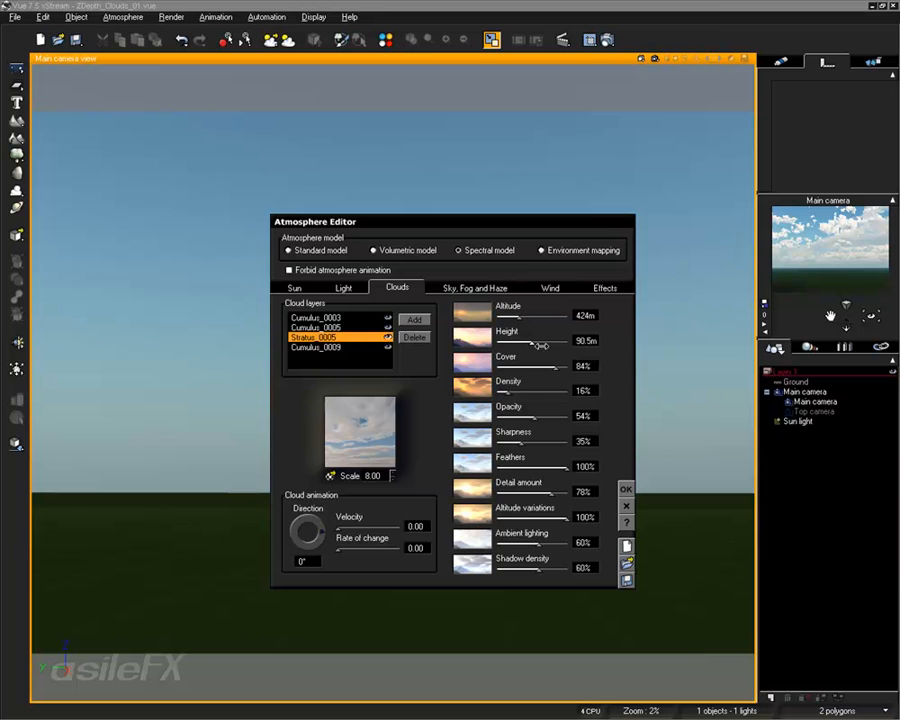
click(414, 319)
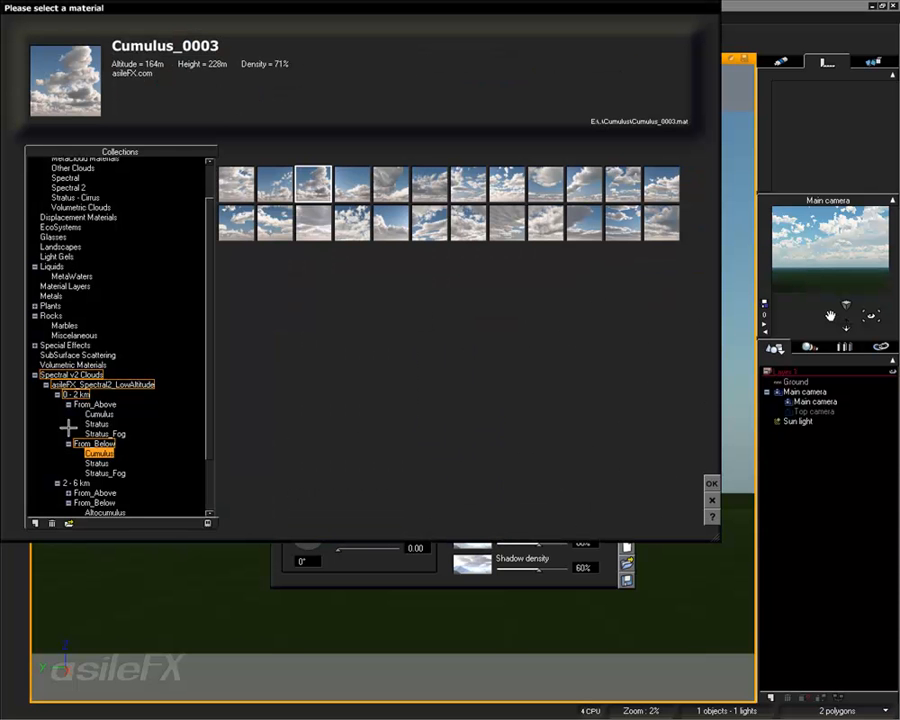
click(96, 463)
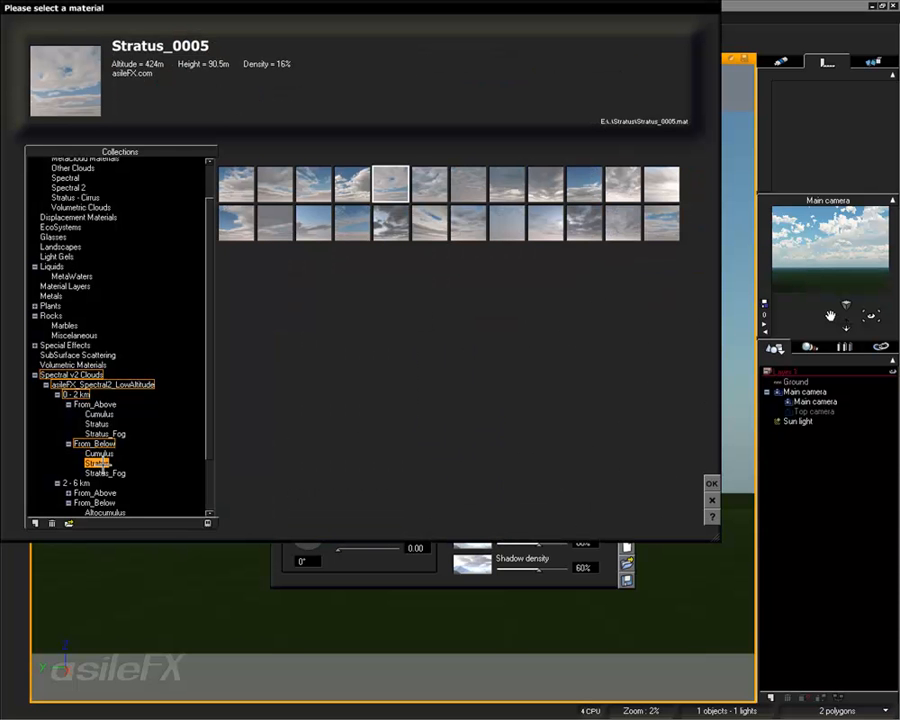
click(658, 227)
double_click(658, 227)
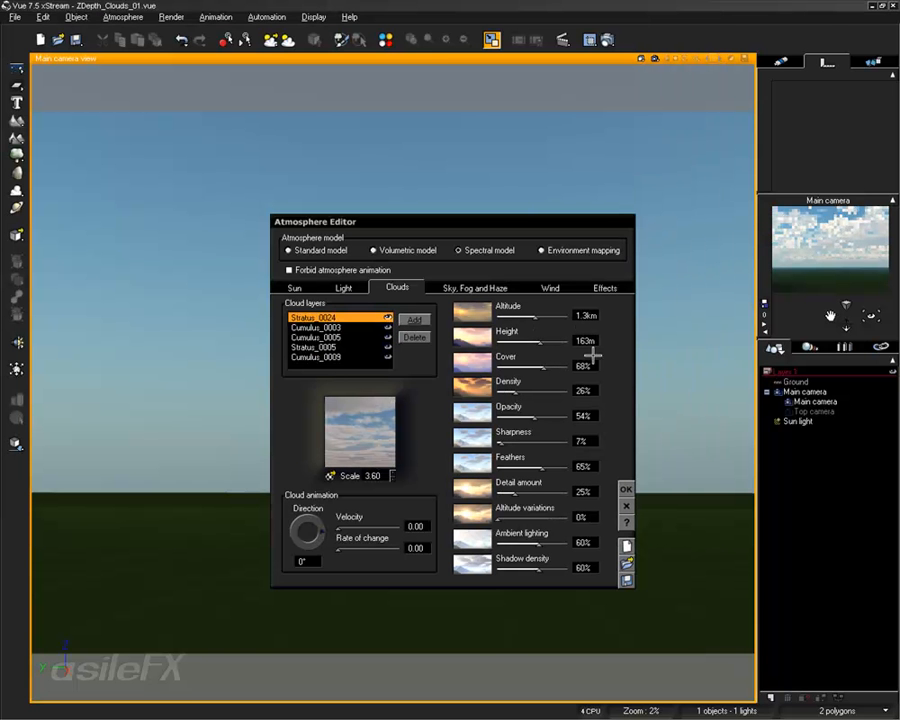
- Set the Stratus_0024 layer's height to 238 m and its cover to 76%, and accept the atmosphere changes
drag(545, 367, 561, 367)
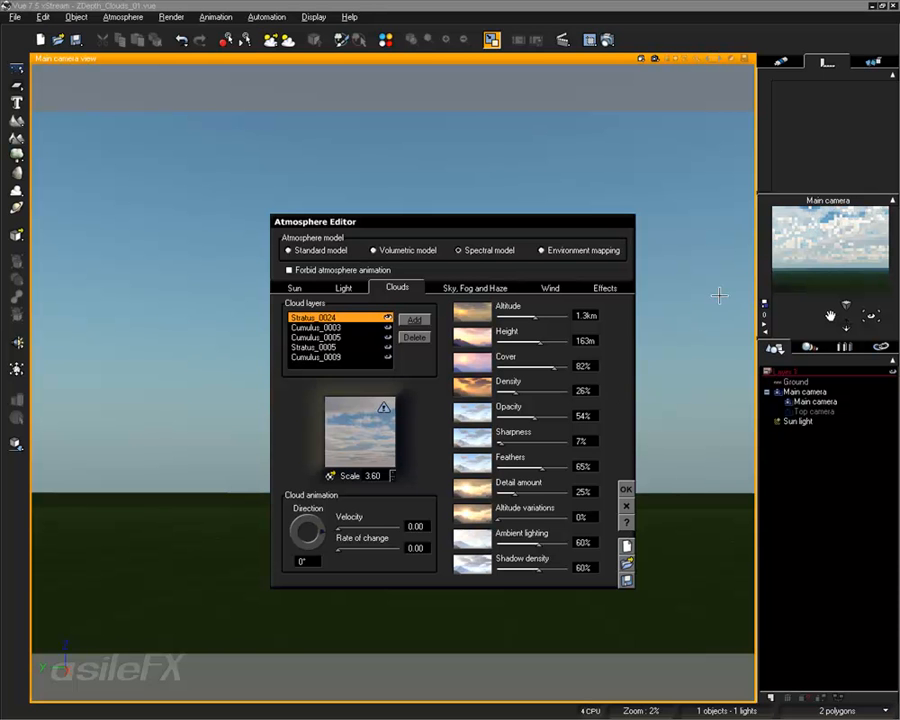
drag(562, 340, 553, 365)
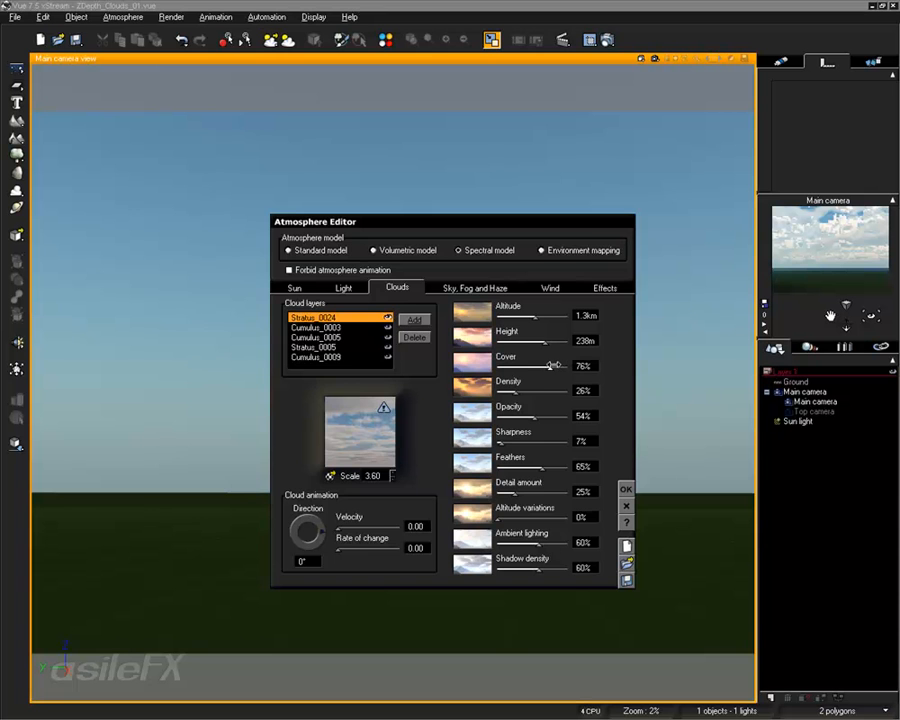
click(624, 487)
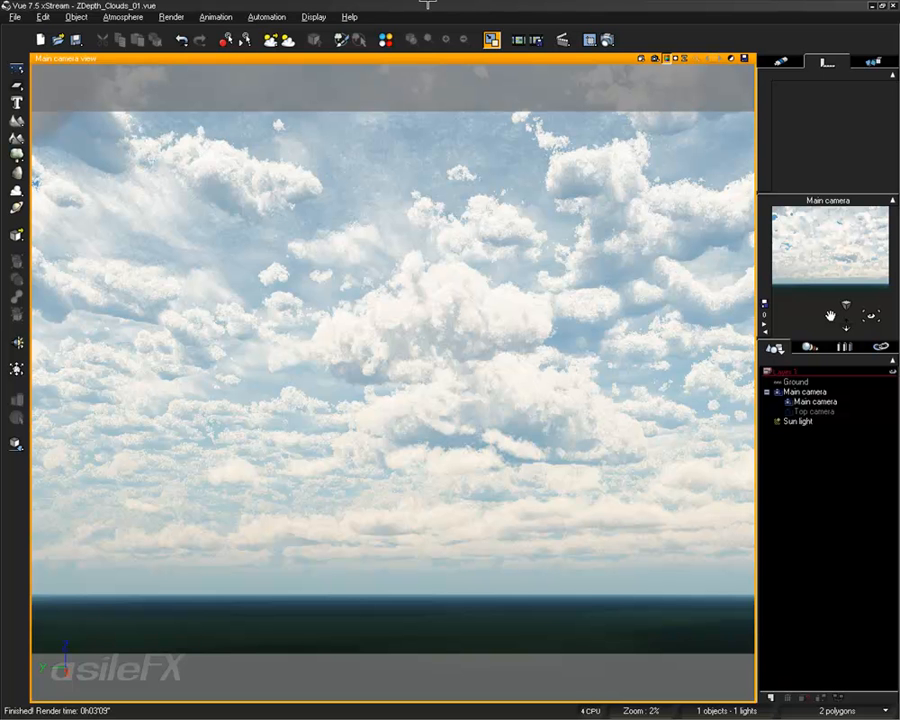
- Save the scene as the new version ZDepth_Clouds_02.vue and restore the four-view layout
key(ctrl+alt+s)
click(437, 58)
double_click(437, 58)
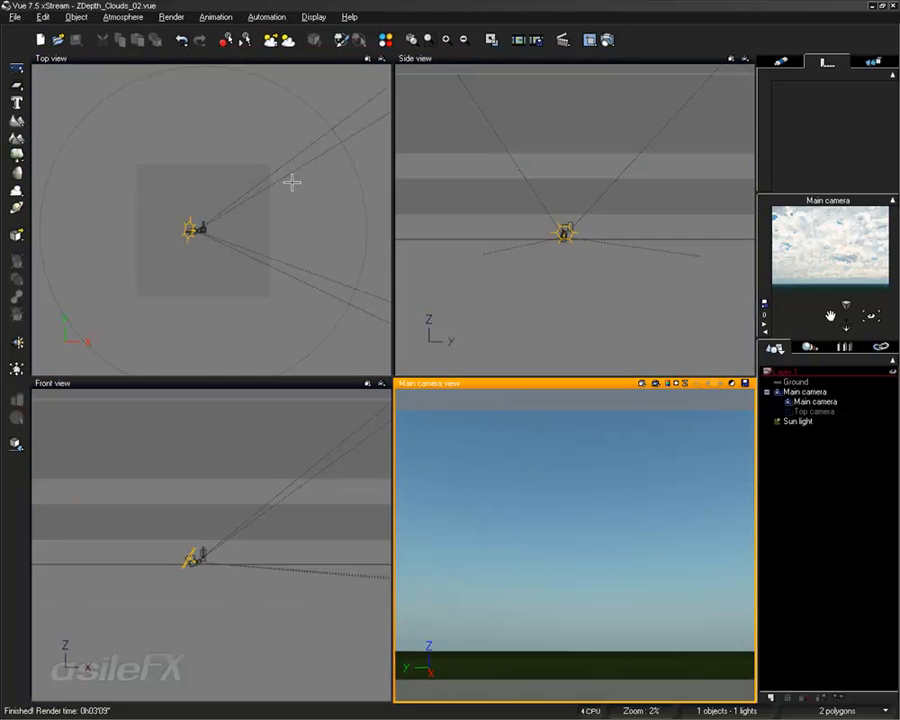
- Examine how the cloud layers are stacked above the ground in the front view
click(231, 603)
right_drag(232, 603, 237, 588)
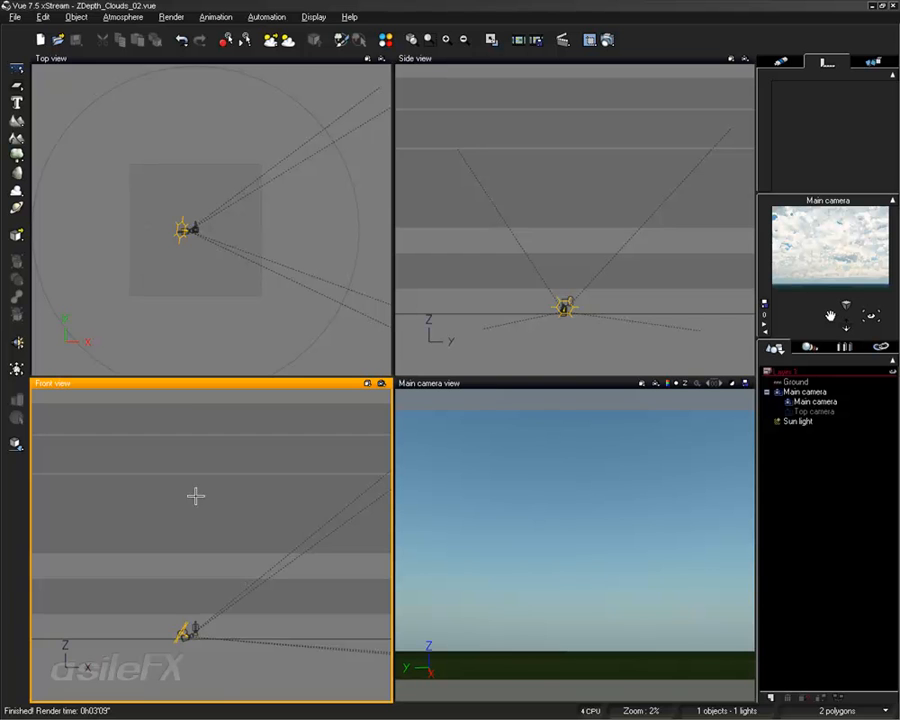
right_drag(209, 526, 238, 585)
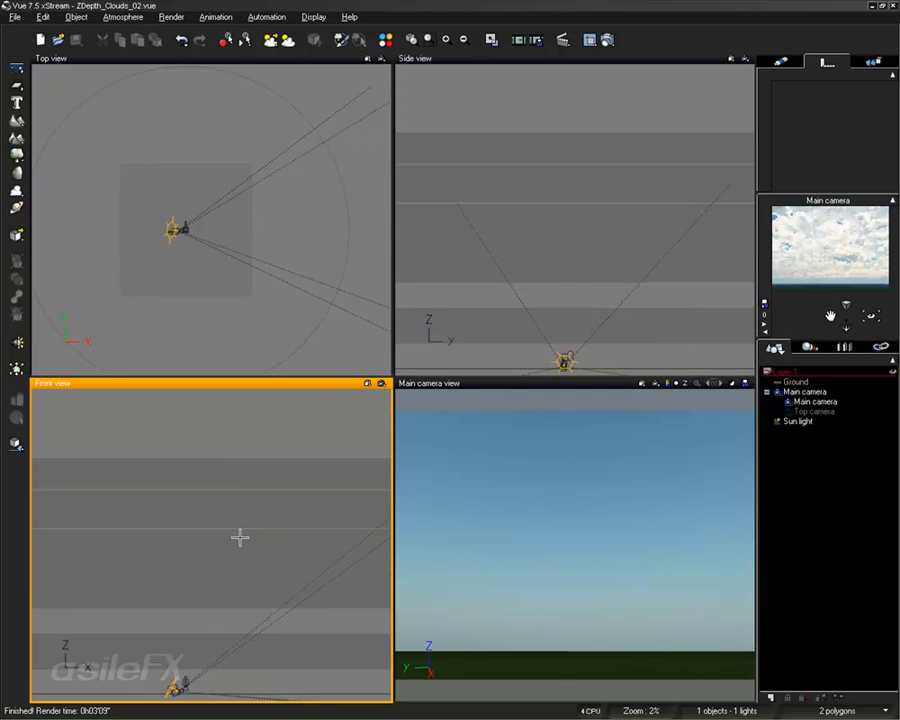
scroll(240, 537, down, 4)
scroll(240, 537, up, 4)
right_drag(241, 538, 239, 526)
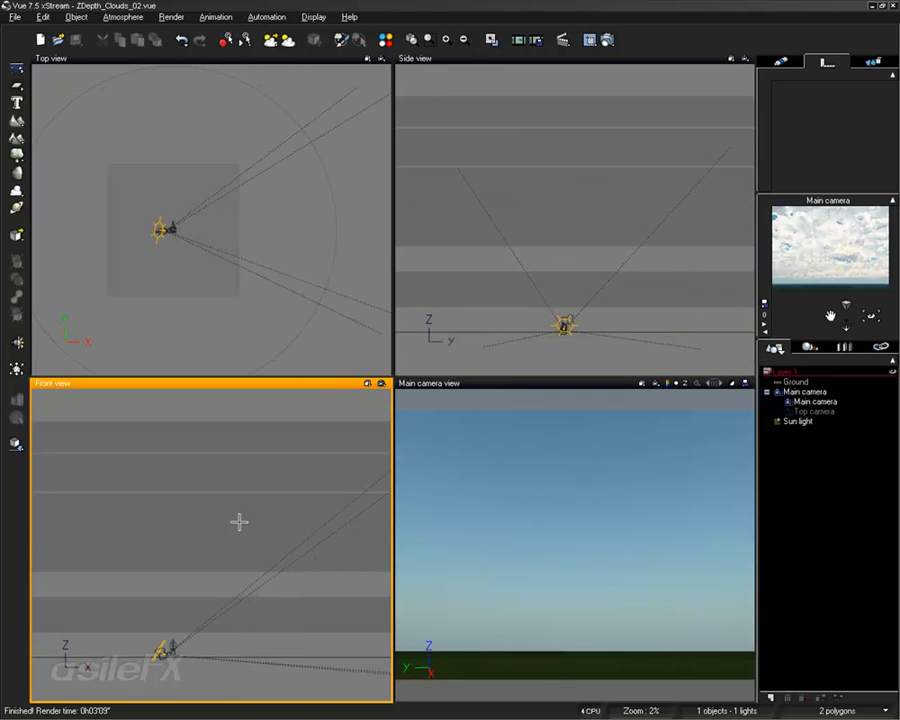
- Open the cloud layer settings in the Atmosphere Editor and select the Cumulus_0003 layer
click(171, 17)
mouse_move(123, 17)
click(151, 78)
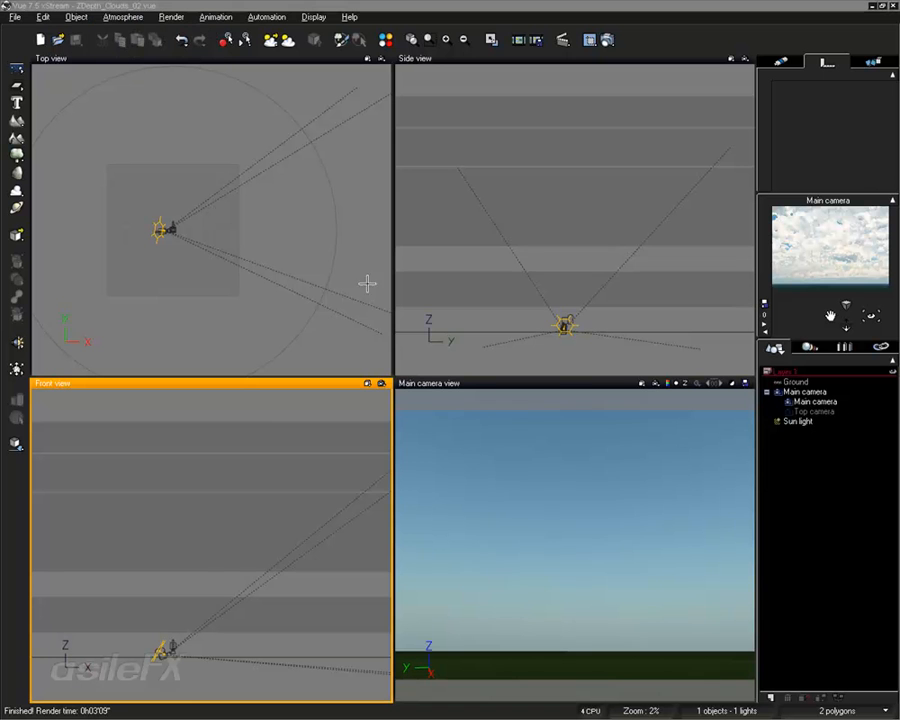
click(398, 286)
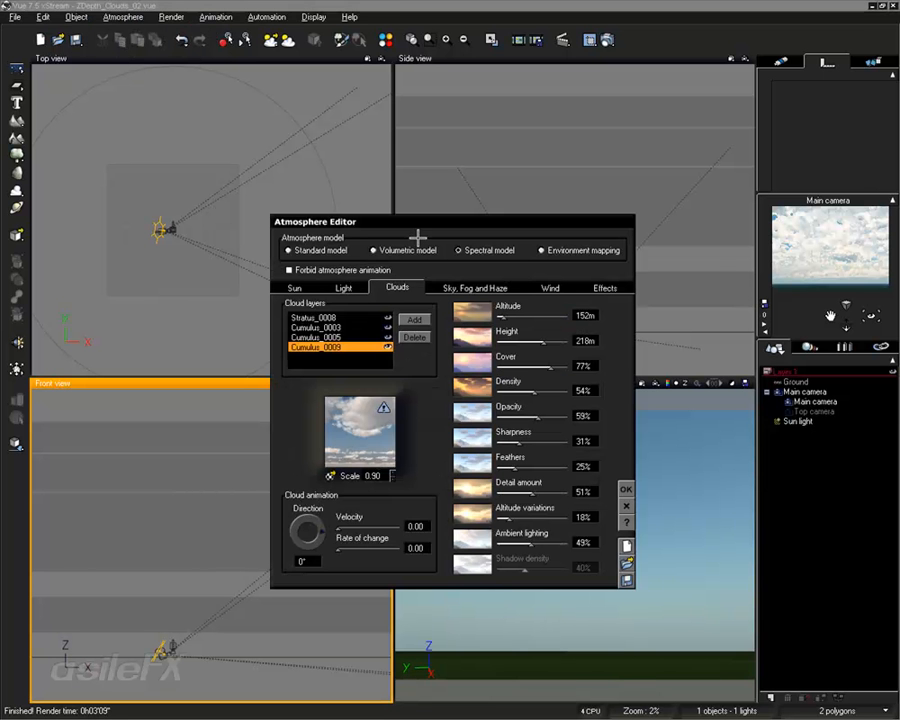
click(347, 325)
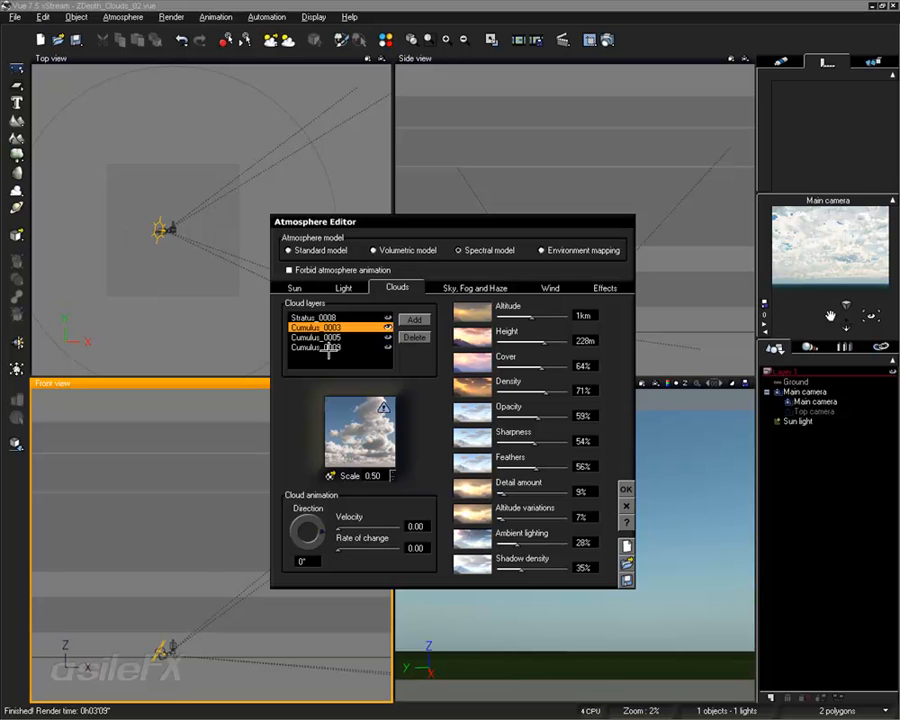
right_click(369, 437)
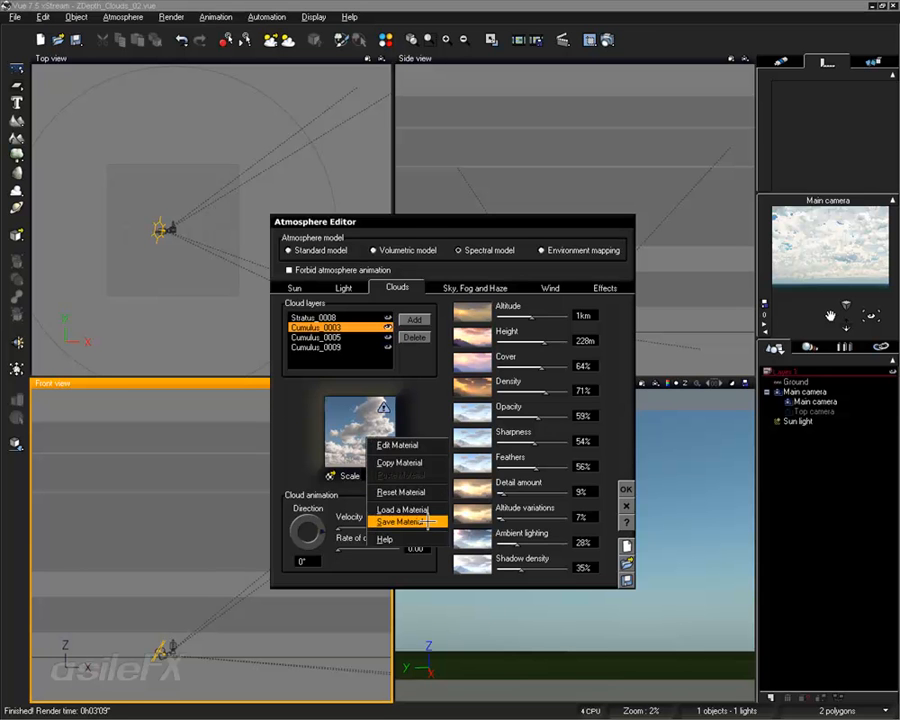
click(428, 521)
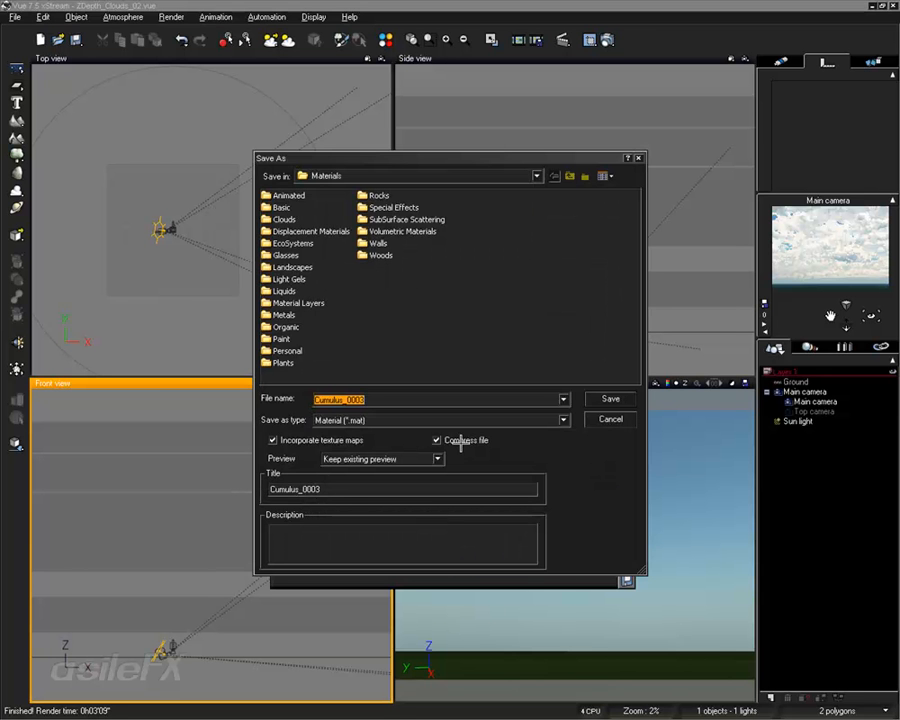
click(606, 419)
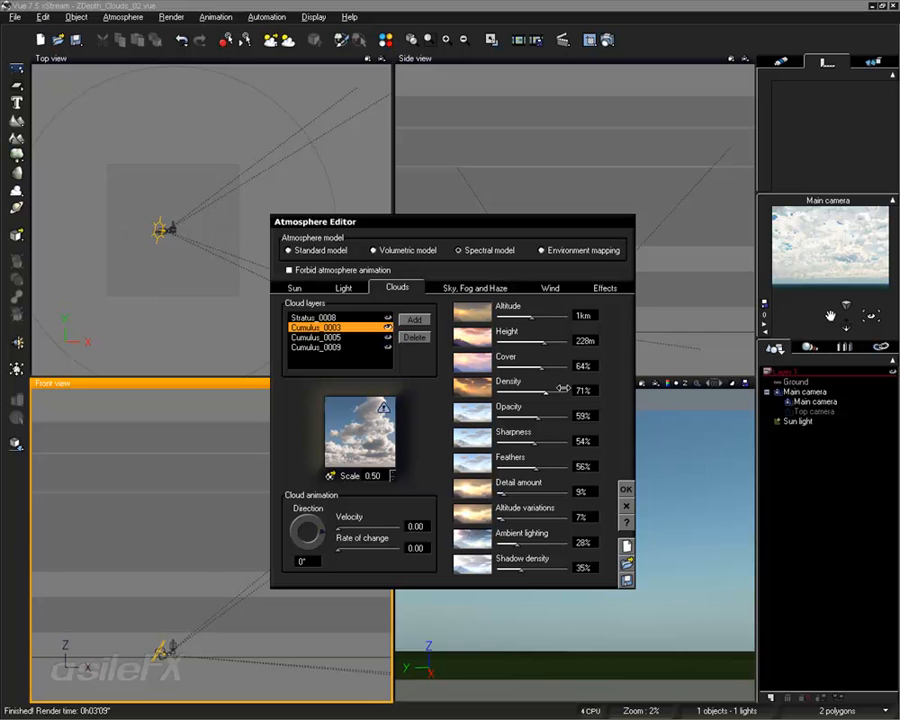
right_click(375, 418)
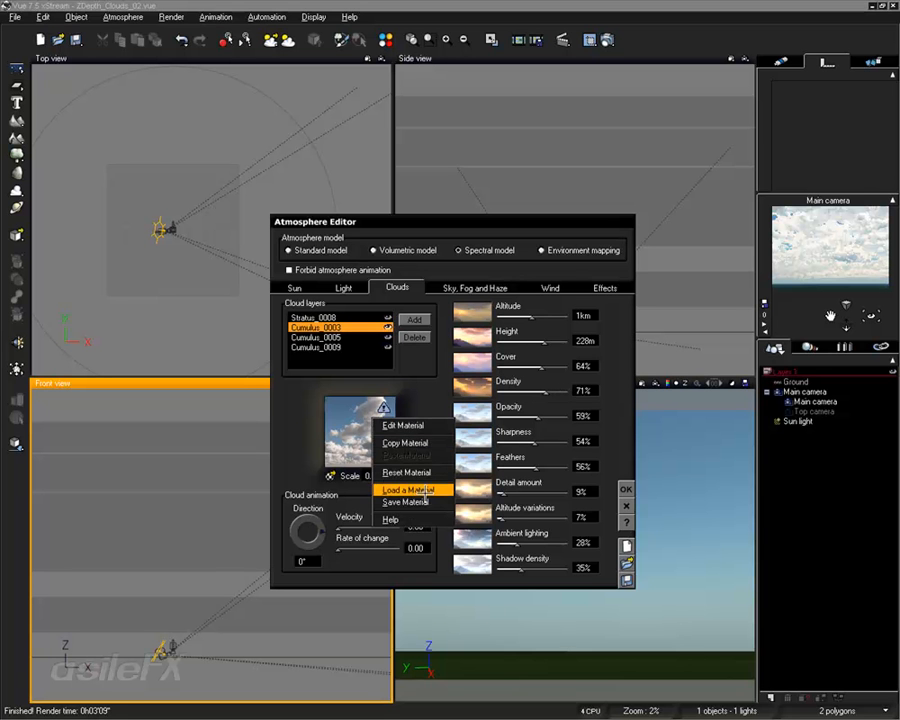
click(429, 391)
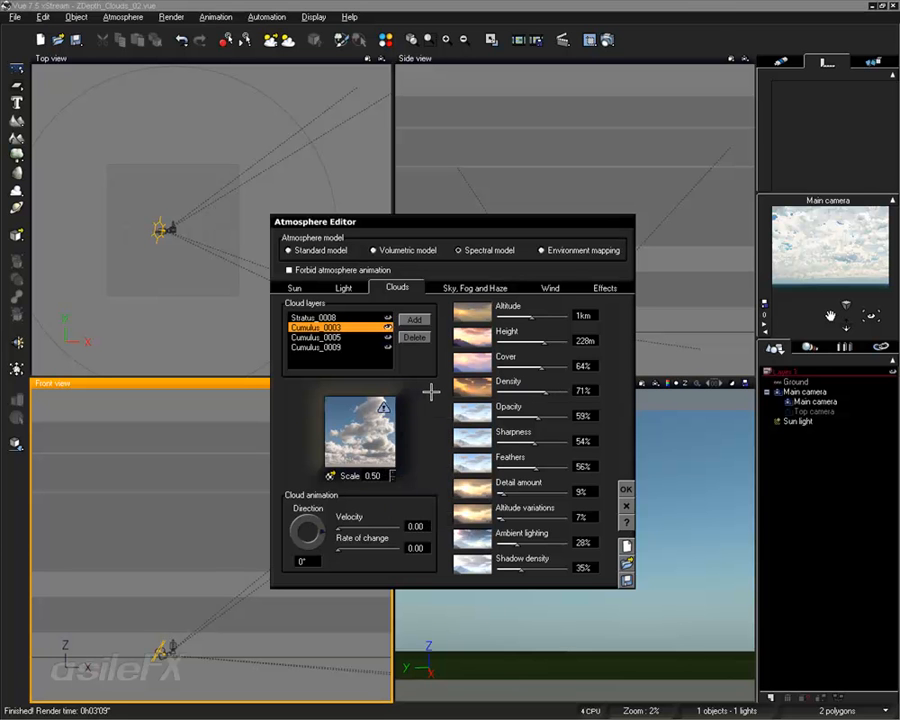
click(416, 319)
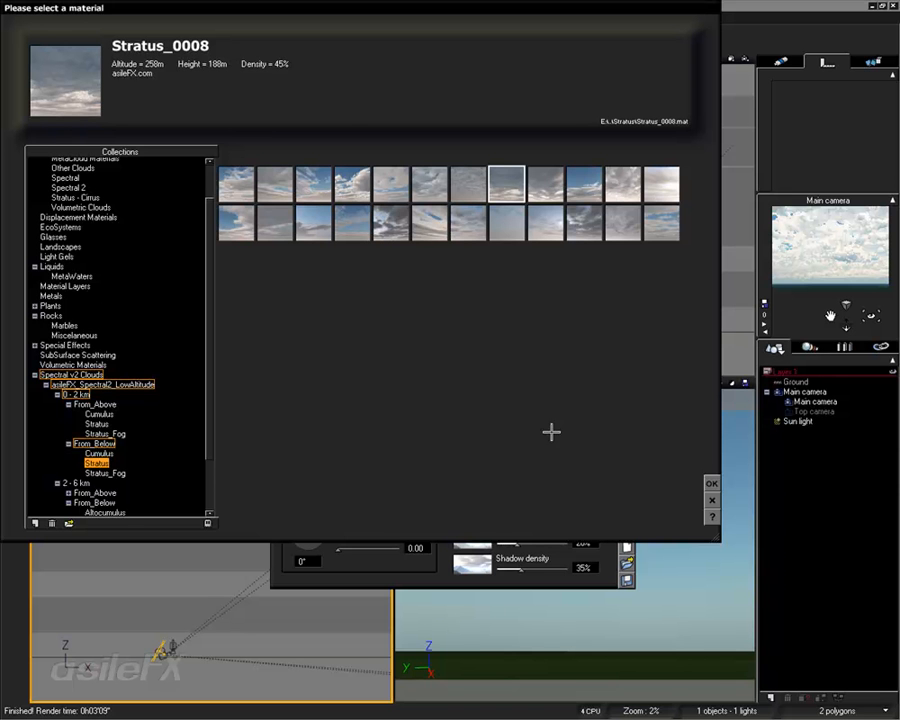
click(711, 500)
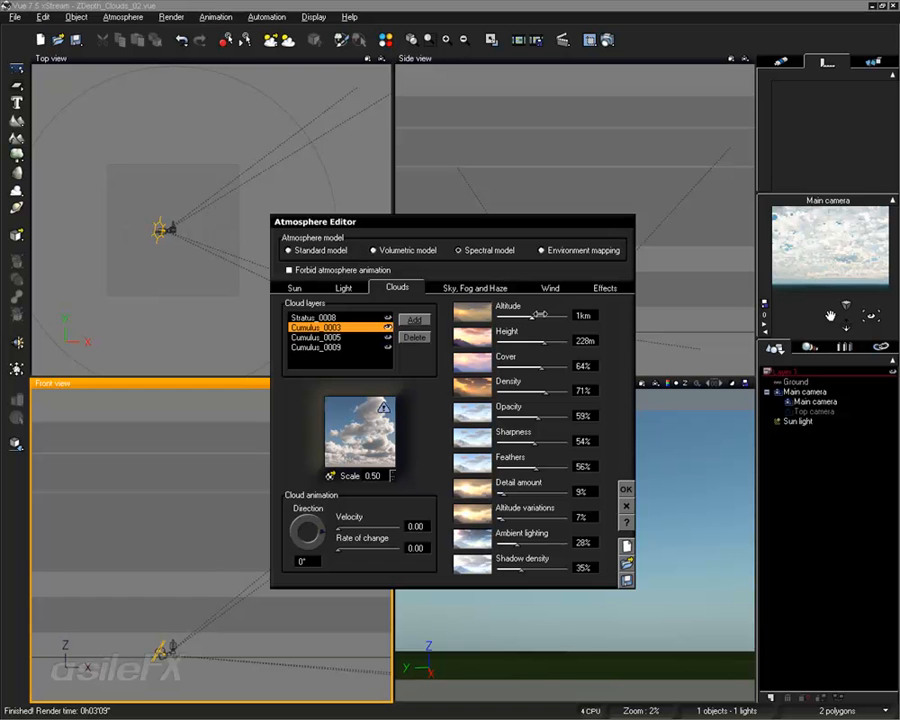
- Set the Cumulus_0003 layer's altitude to about 774 m, compare it with Stratus_0008, and accept the atmosphere changes
drag(539, 313, 532, 313)
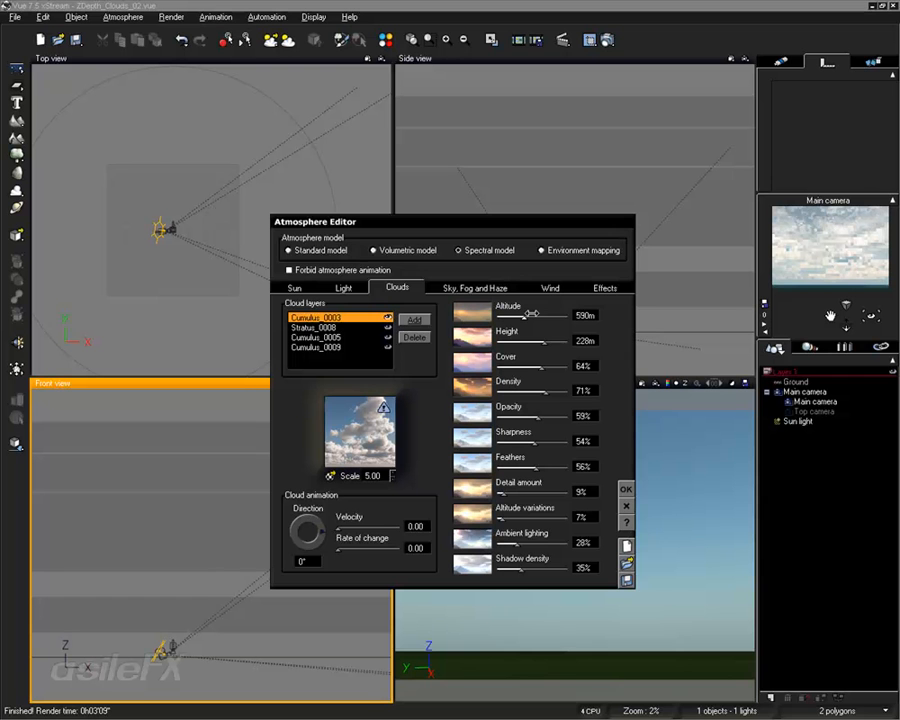
drag(532, 313, 529, 313)
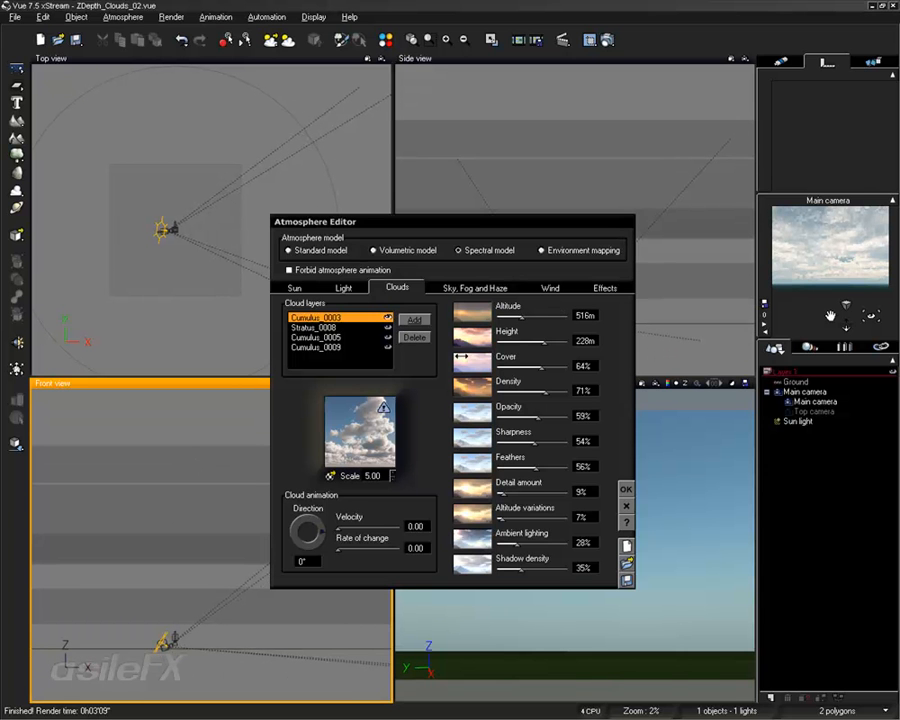
drag(518, 316, 528, 316)
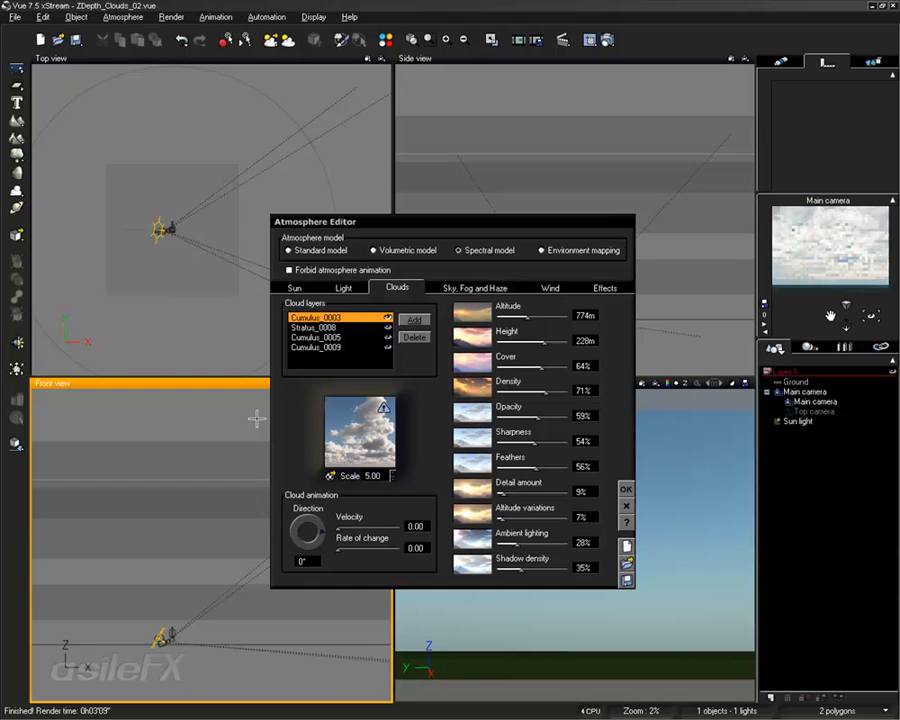
click(333, 327)
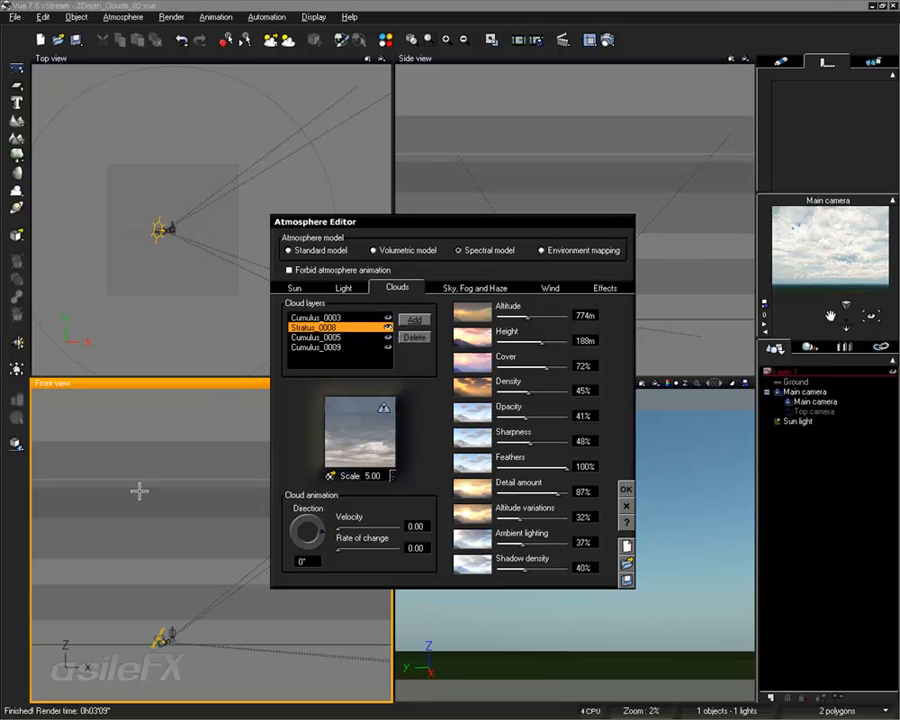
drag(139, 490, 178, 525)
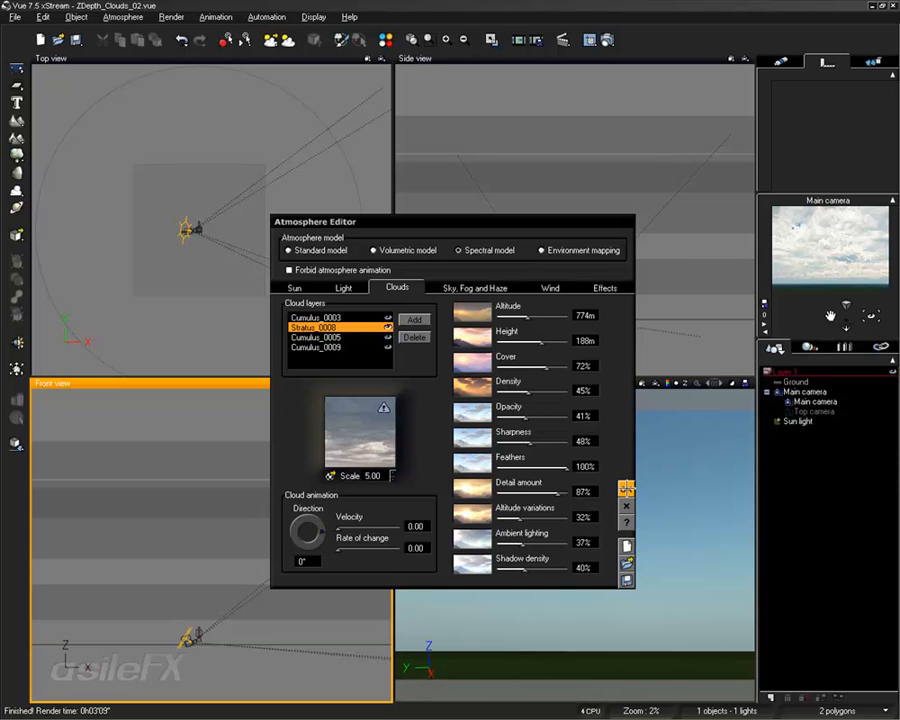
click(625, 488)
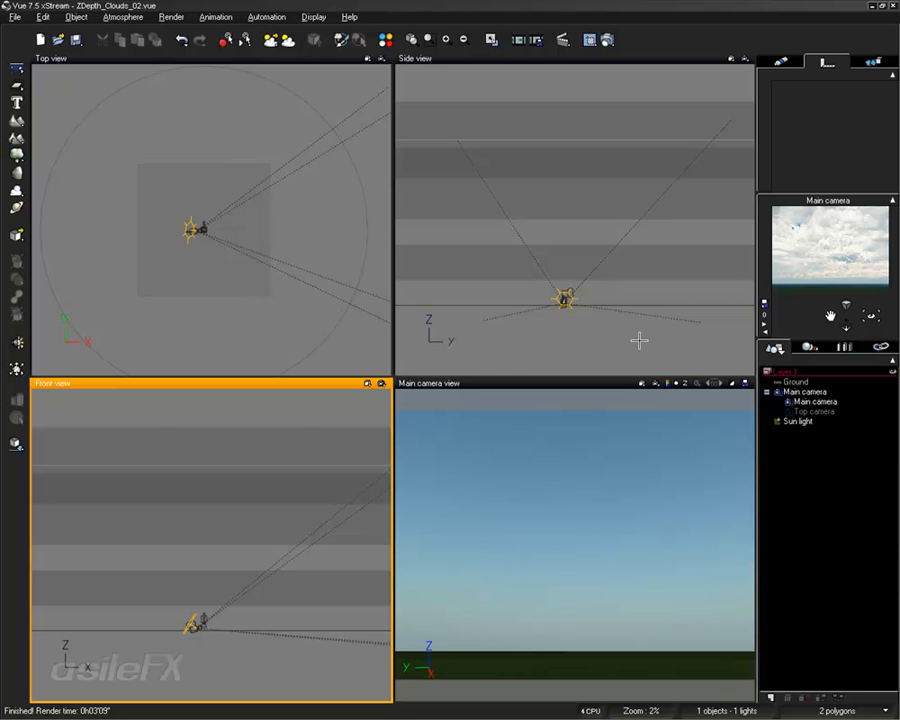
- Review the last rendered sky image and the stacking of the cloud layers in the front view
click(666, 383)
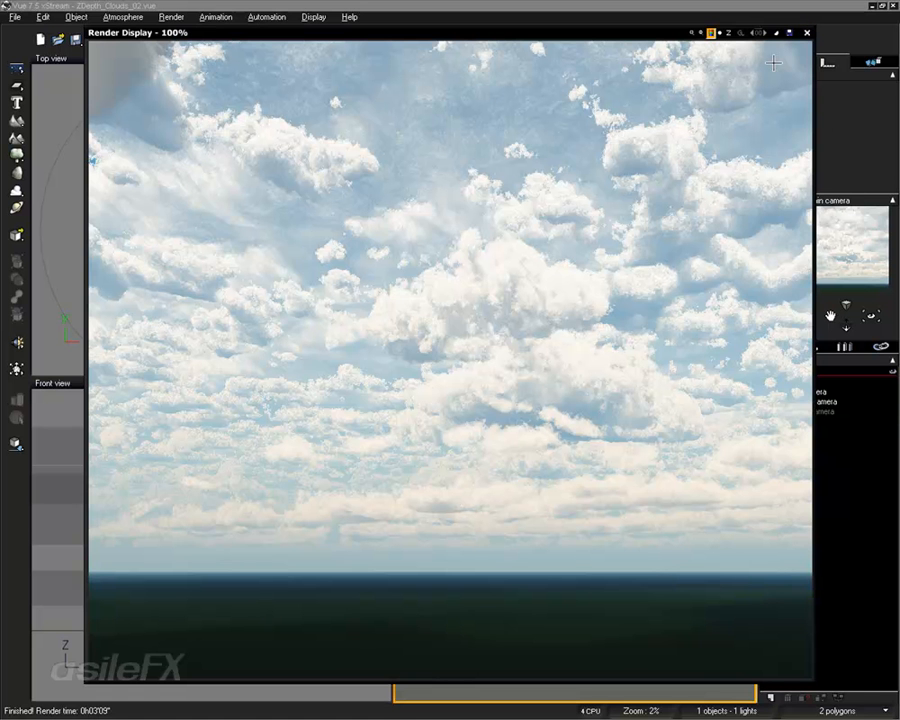
click(807, 33)
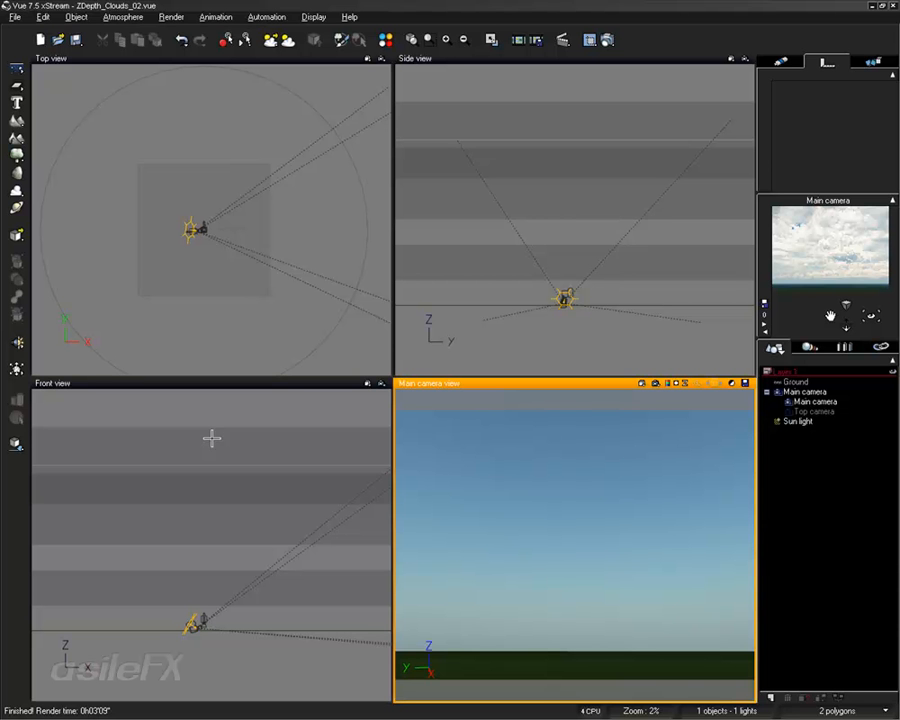
right_drag(262, 496, 240, 509)
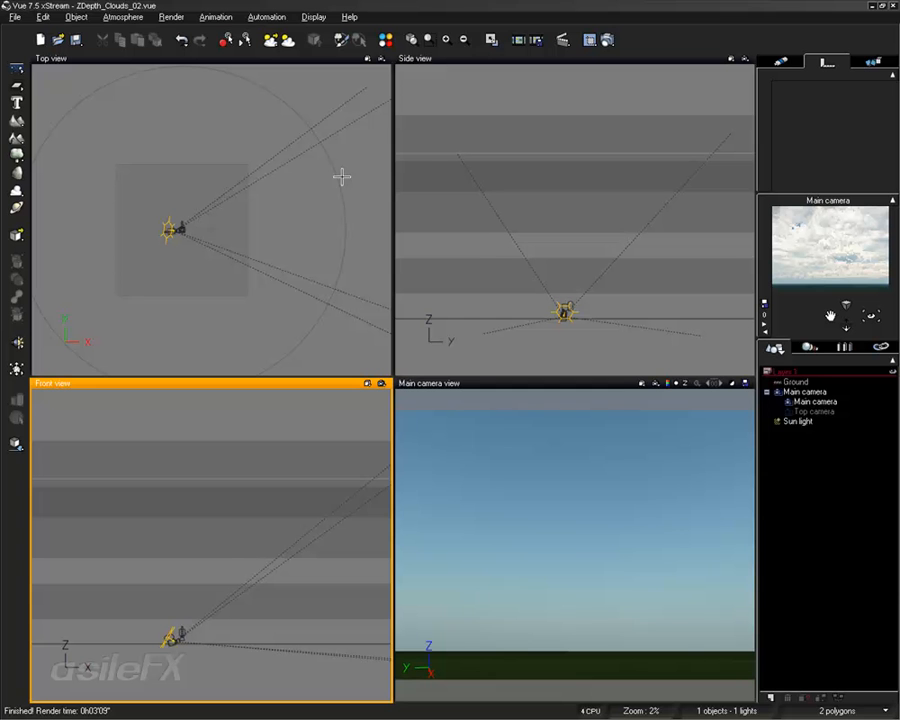
- In the atmosphere's sky, fog and haze settings, set haze ground density to 0%, haze mean altitude to 0 and aerial perspective to 0.10
click(123, 17)
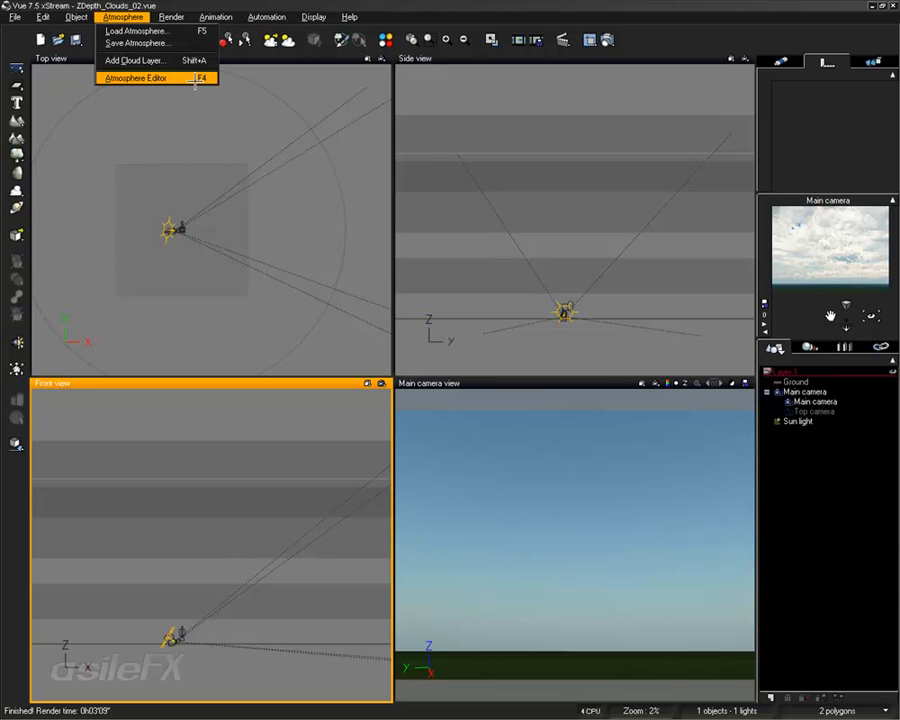
click(204, 77)
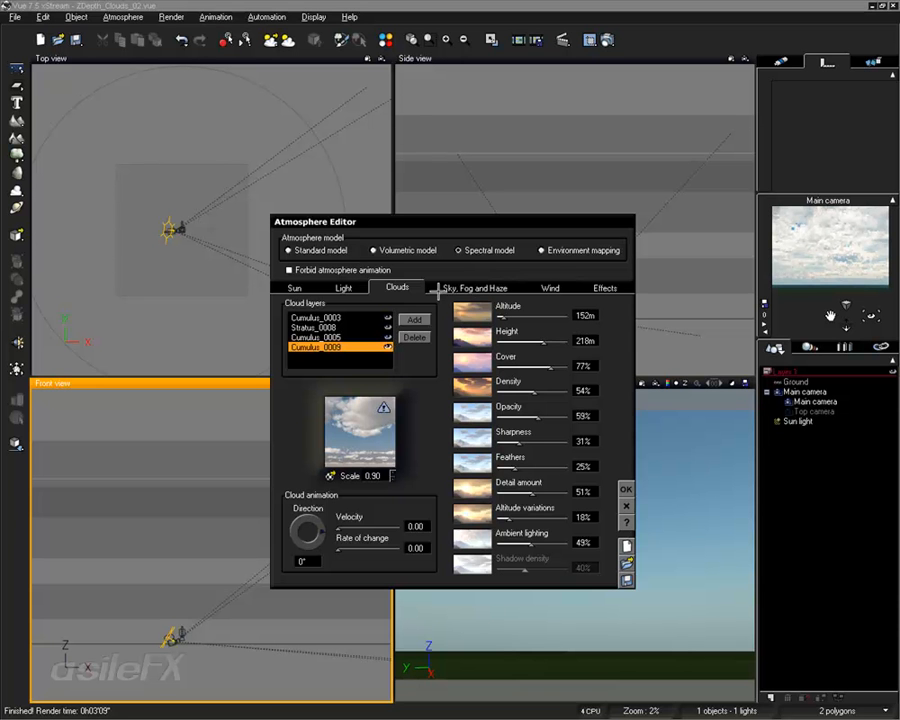
click(498, 287)
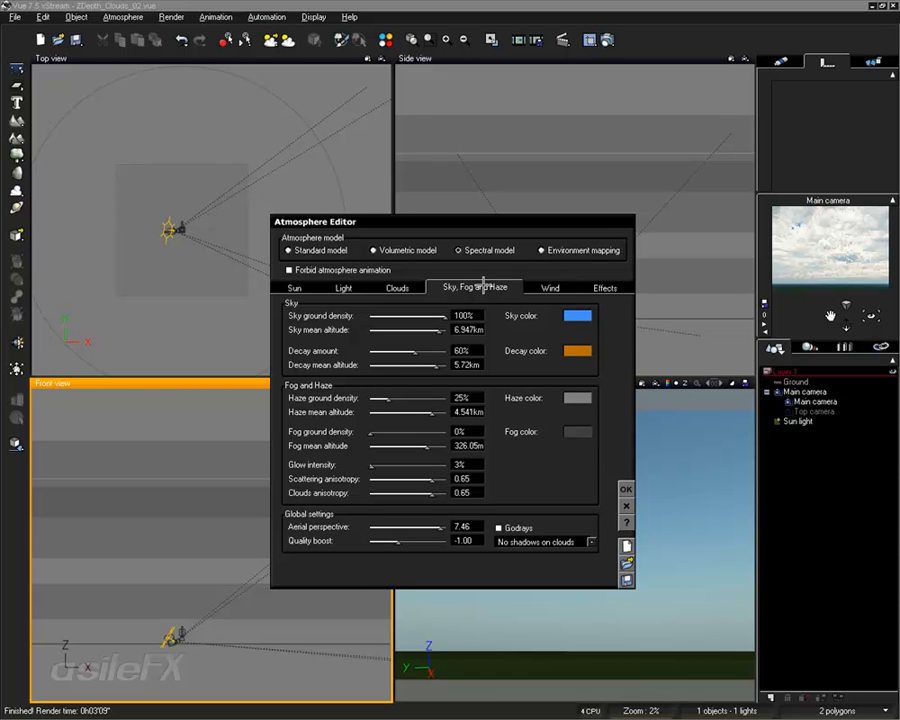
drag(398, 399, 376, 401)
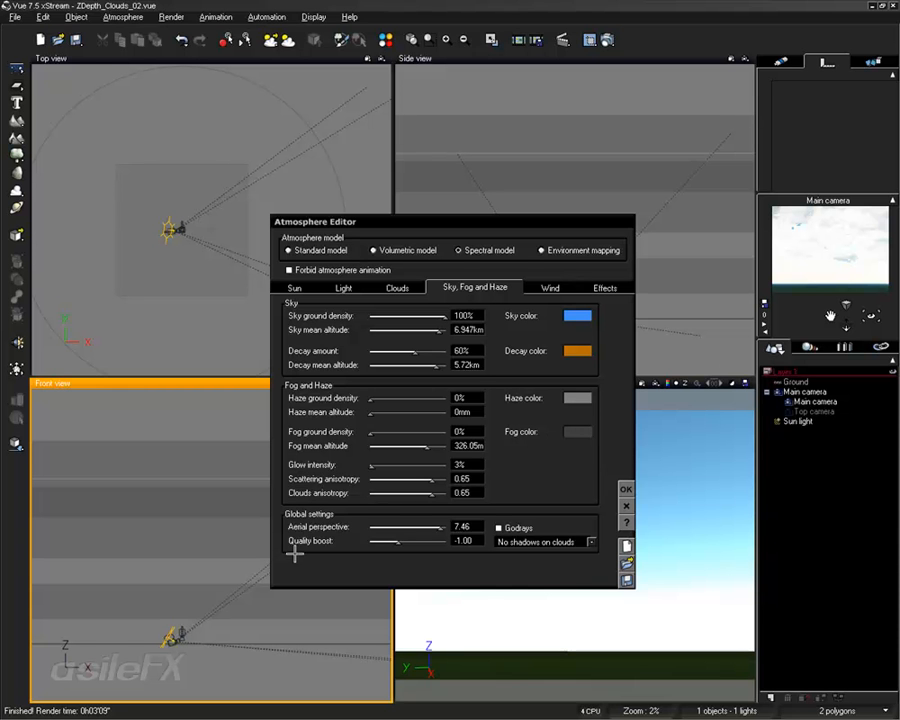
click(461, 526)
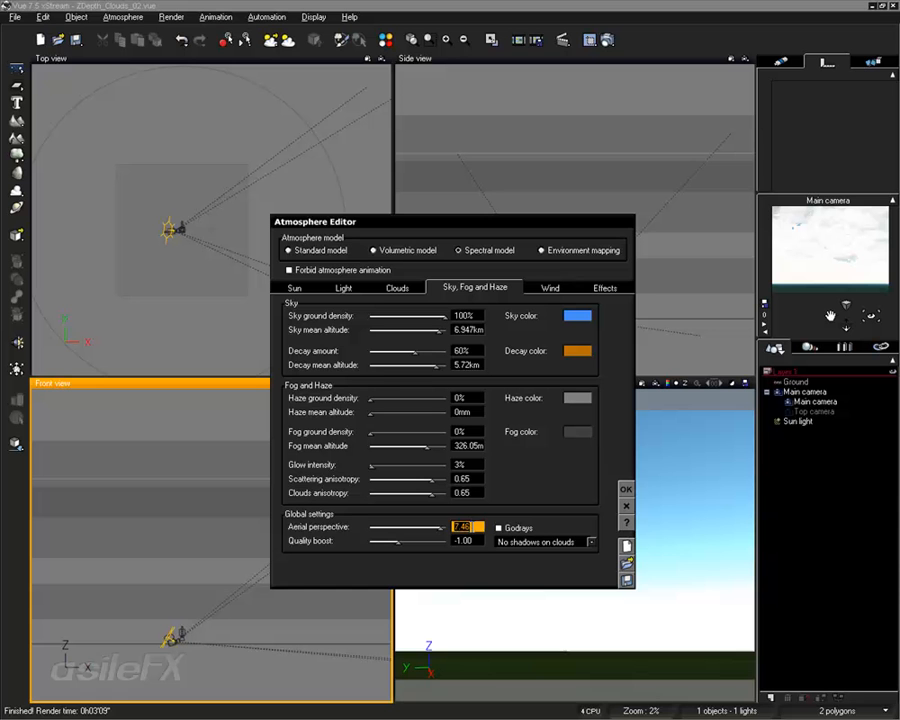
text(0)
double_click(472, 527)
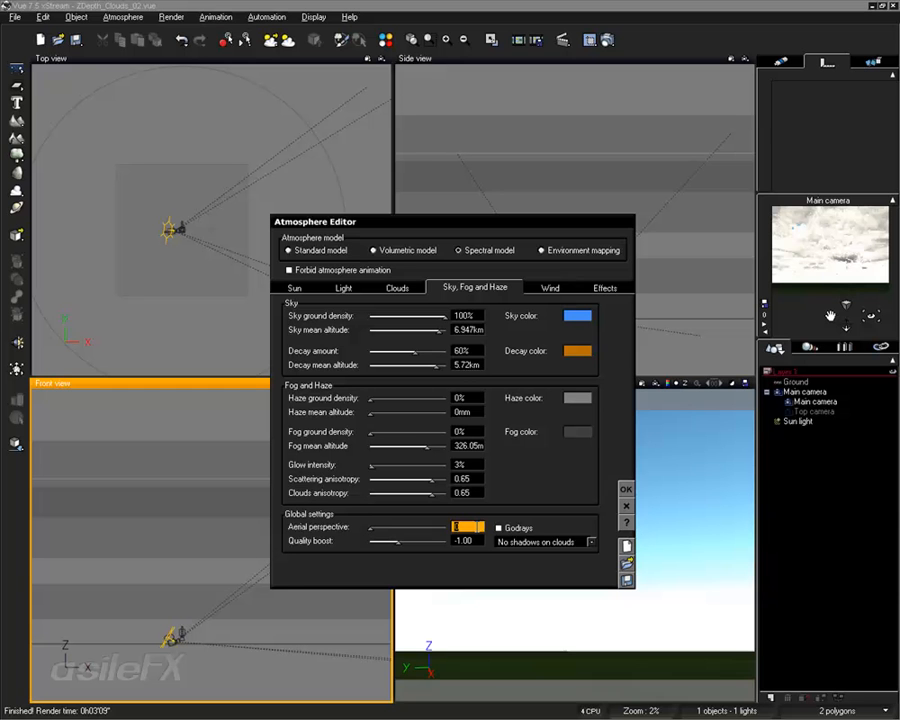
- Check the Cumulus_0003 layer's altitude and set the fog mean altitude to 2 km
click(400, 287)
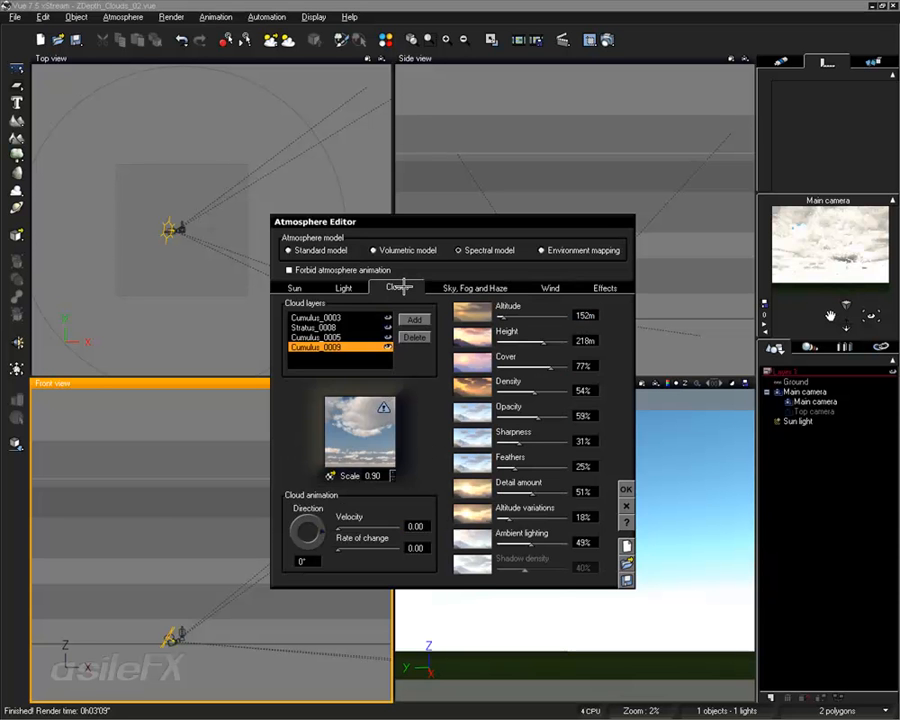
click(346, 317)
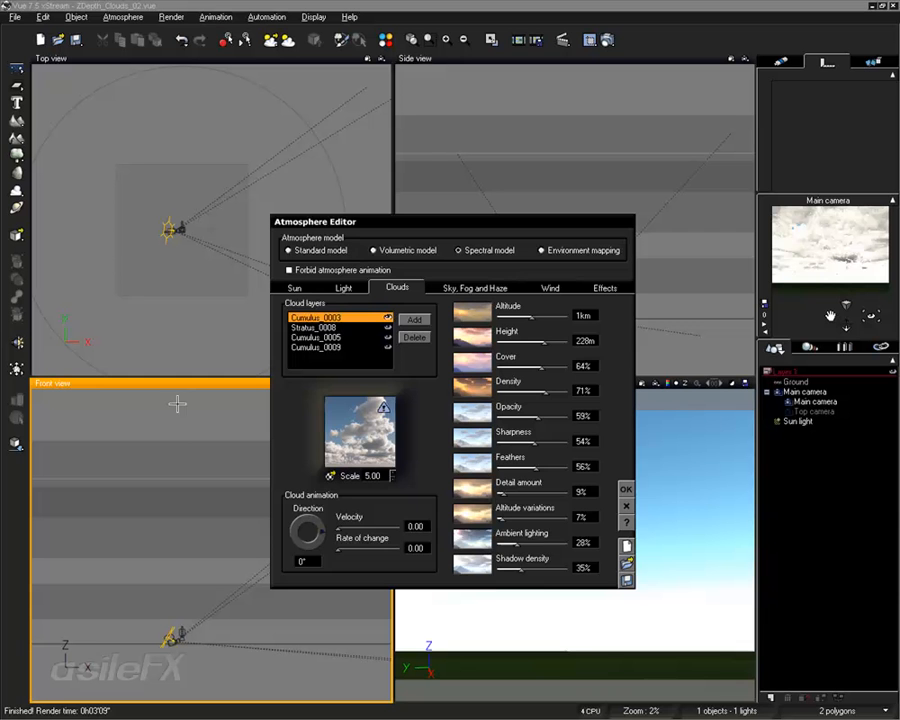
click(484, 288)
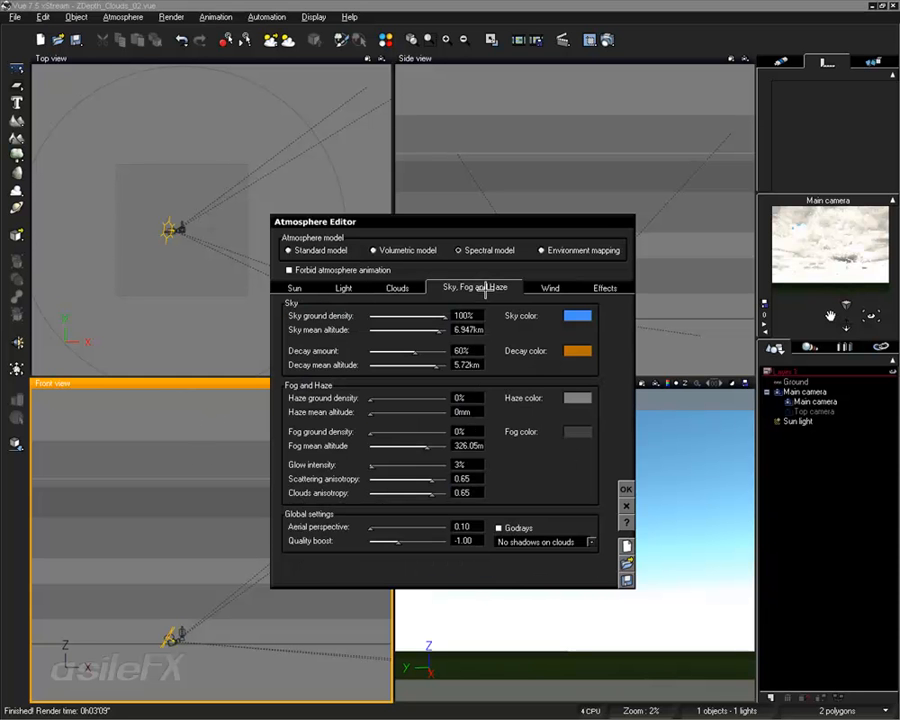
click(471, 447)
text(2)
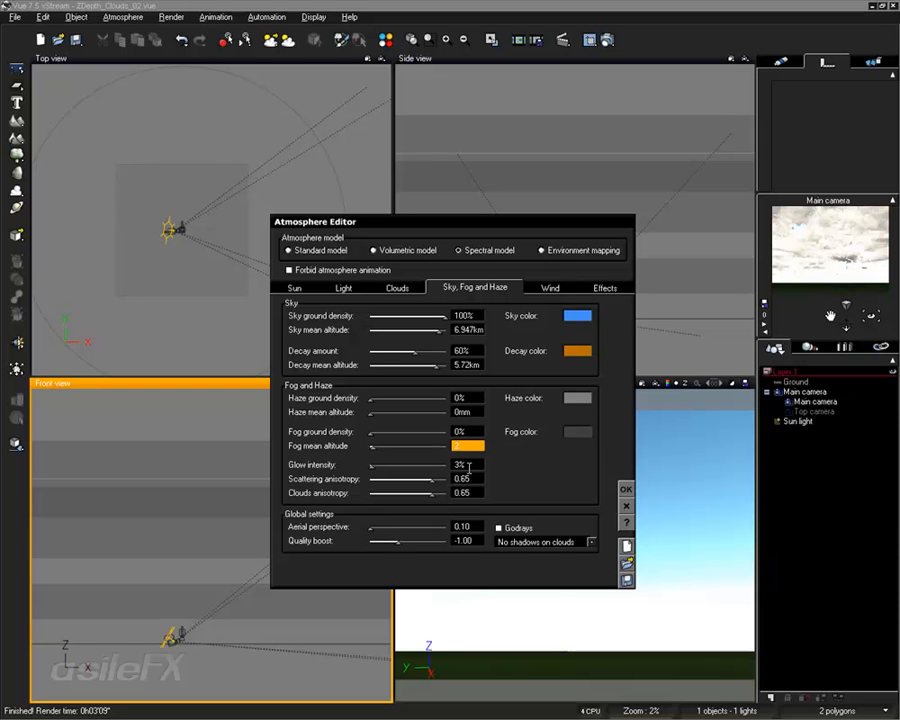
key(Return)
- Change the fog color to pure black
right_click(576, 433)
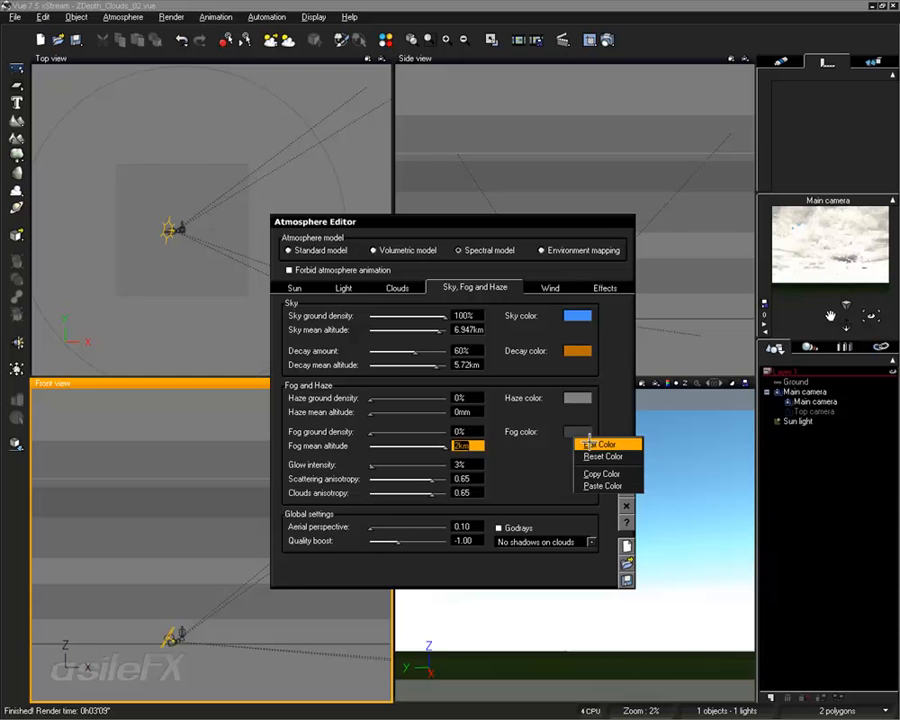
click(602, 441)
click(713, 515)
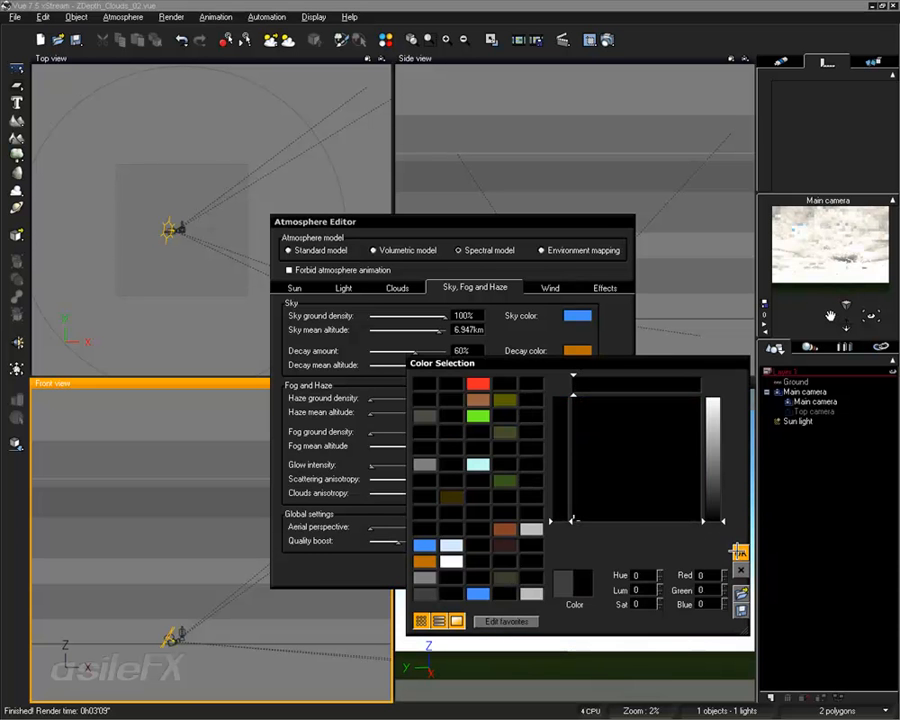
key(Return)
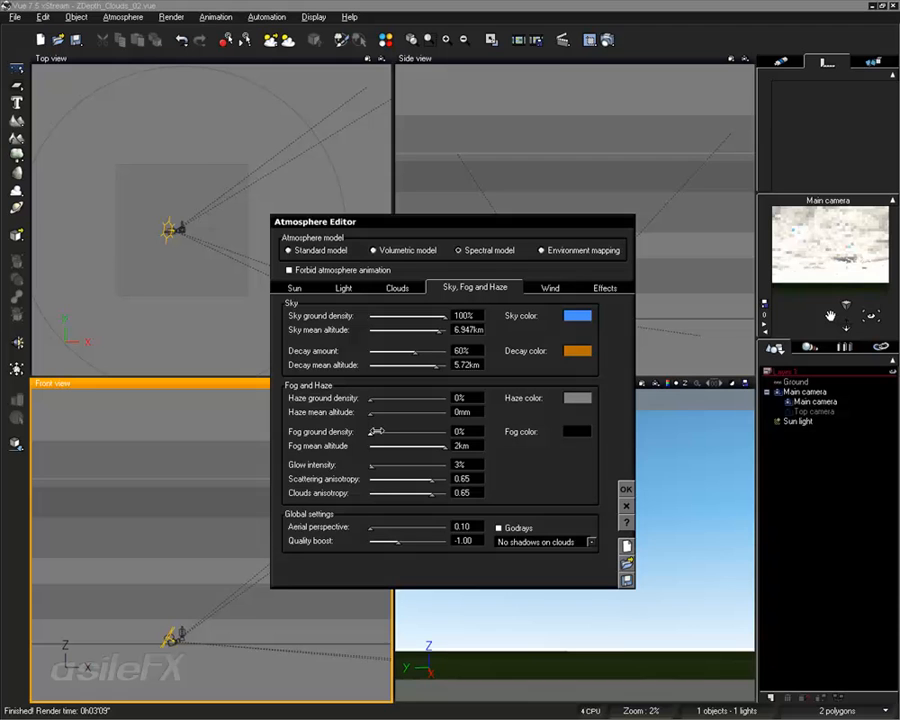
- Set the fog ground density to 100% and the quality boost to -4.00, and accept the atmosphere changes
drag(373, 430, 449, 431)
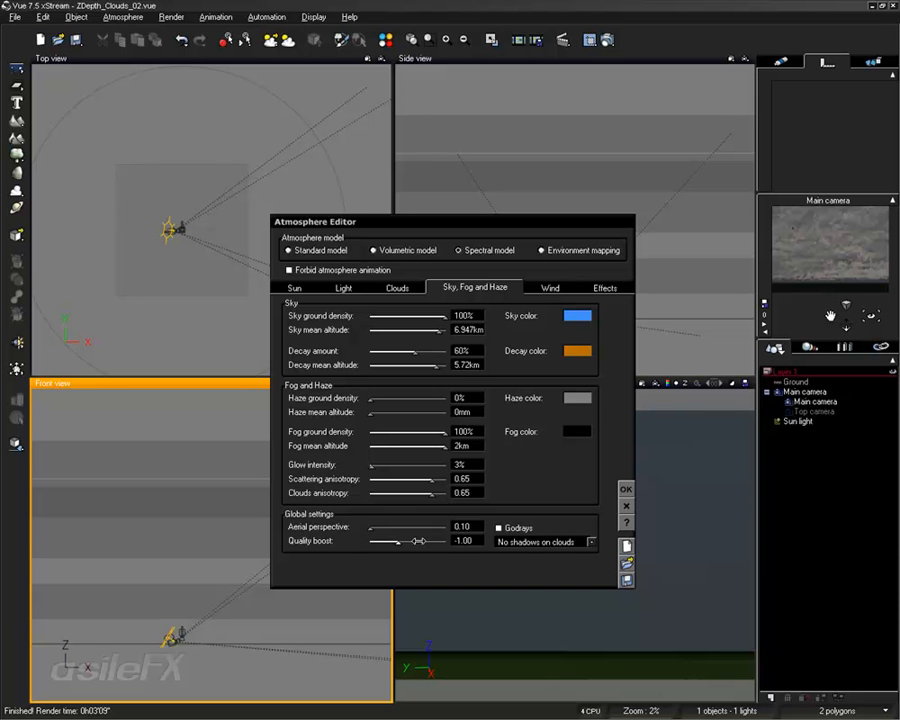
drag(419, 541, 385, 544)
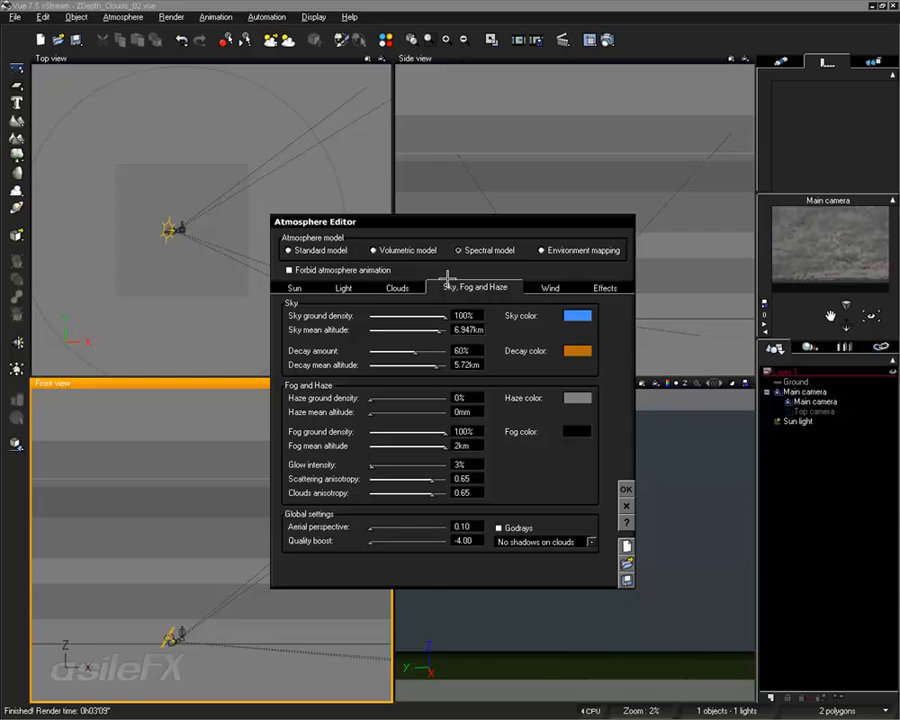
click(399, 288)
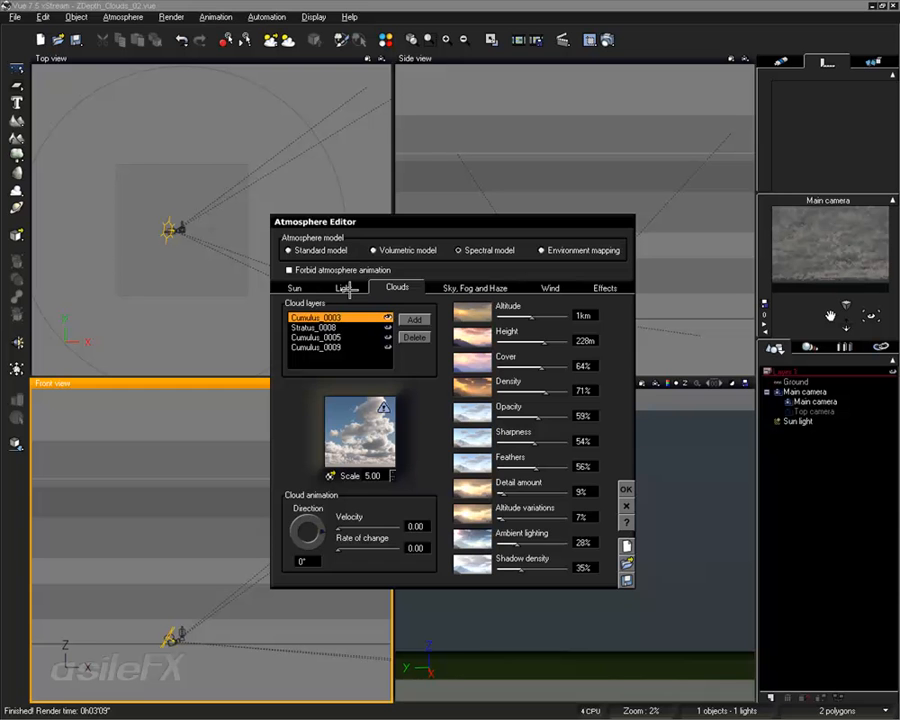
click(626, 489)
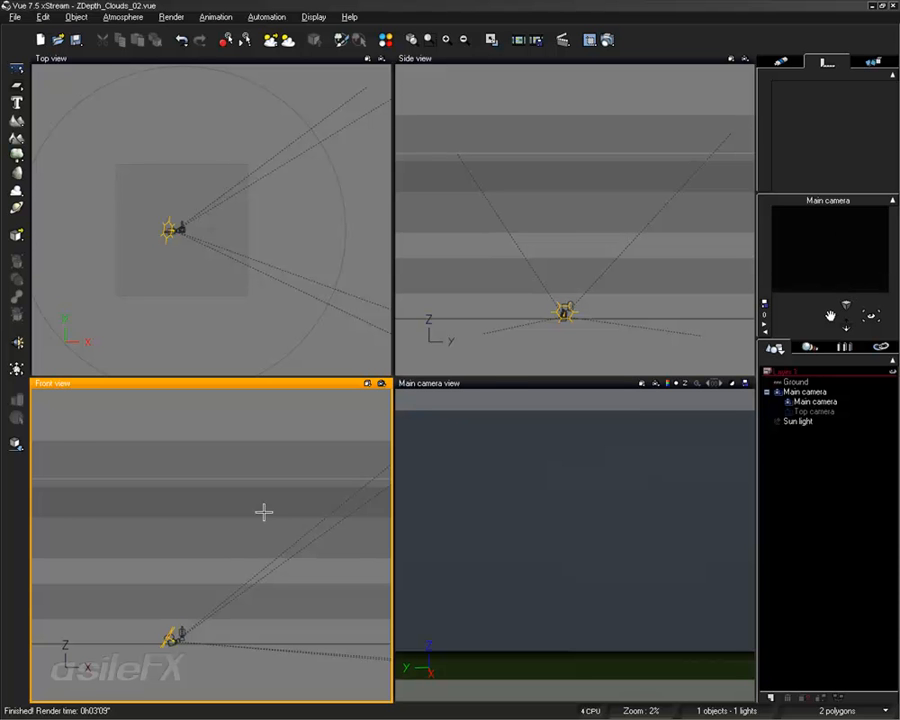
- Add a spot light to the scene near the main camera
right_drag(187, 603, 193, 583)
scroll(193, 583, up, 3)
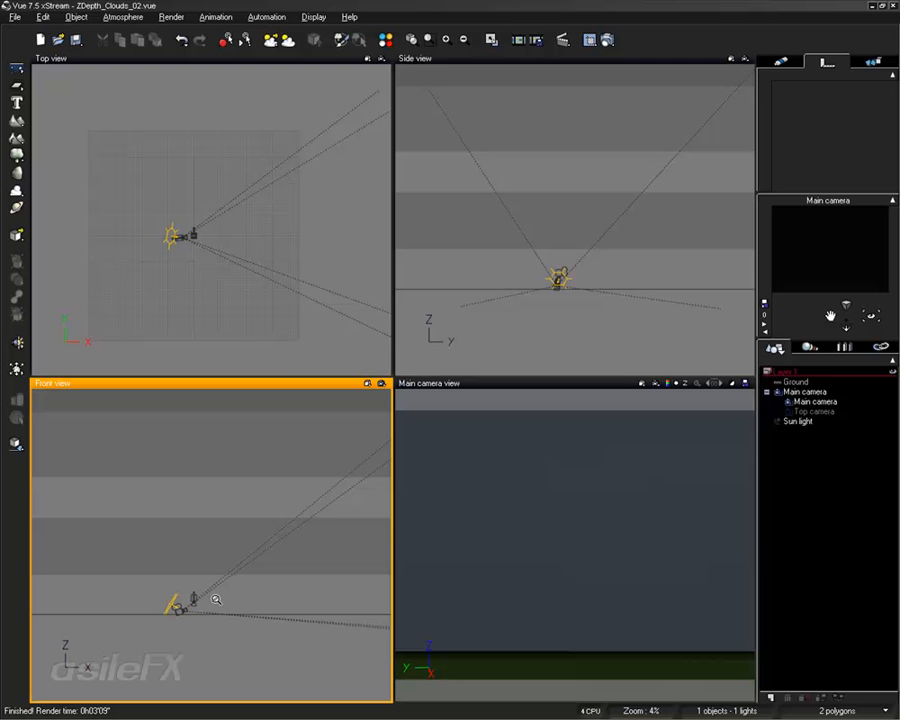
scroll(253, 553, up, 4)
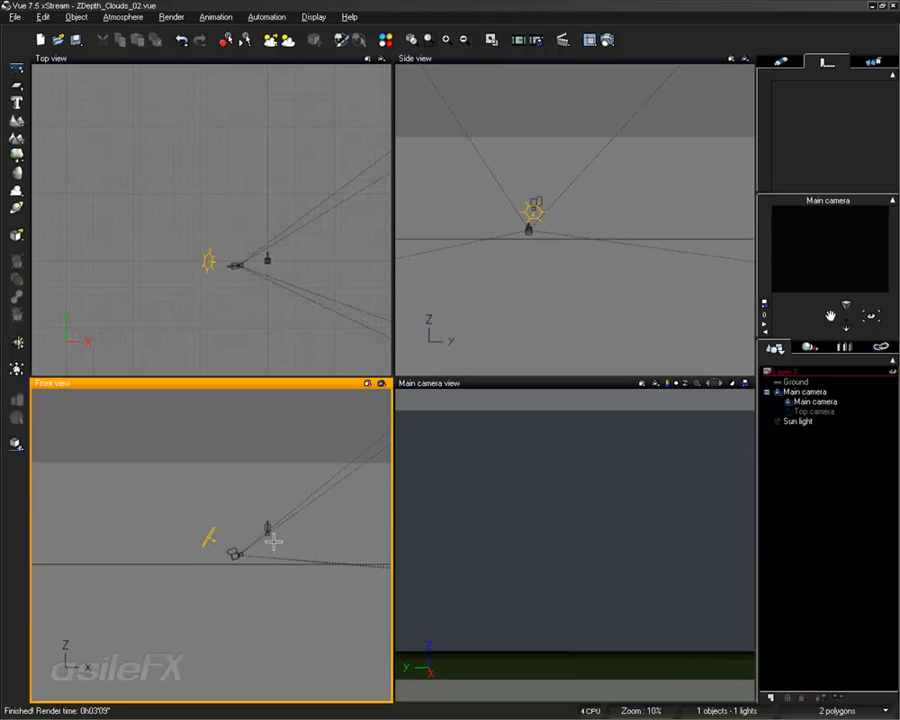
right_drag(271, 538, 259, 541)
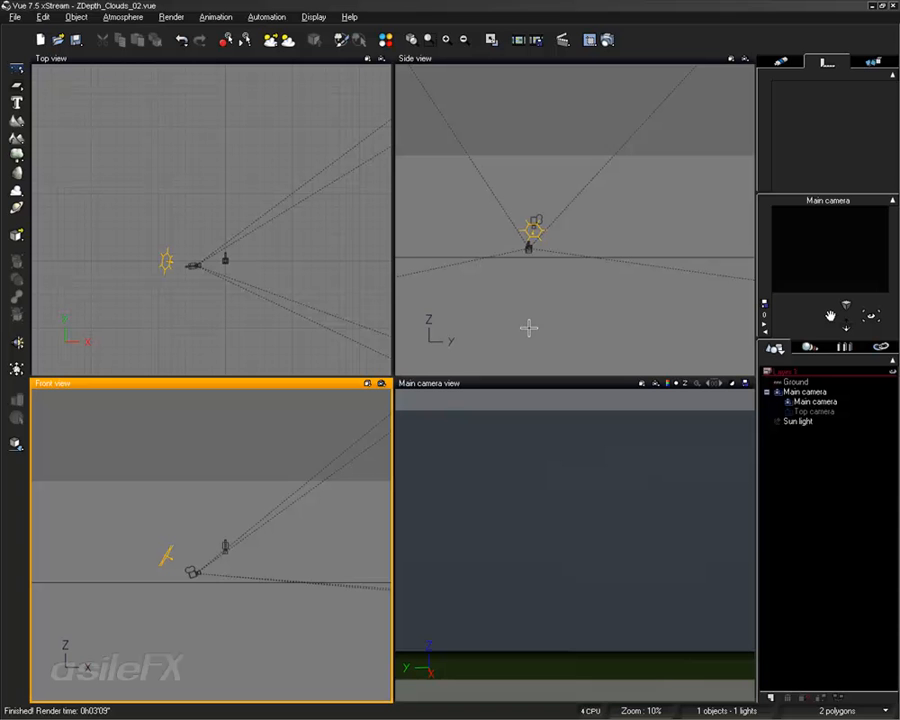
click(17, 342)
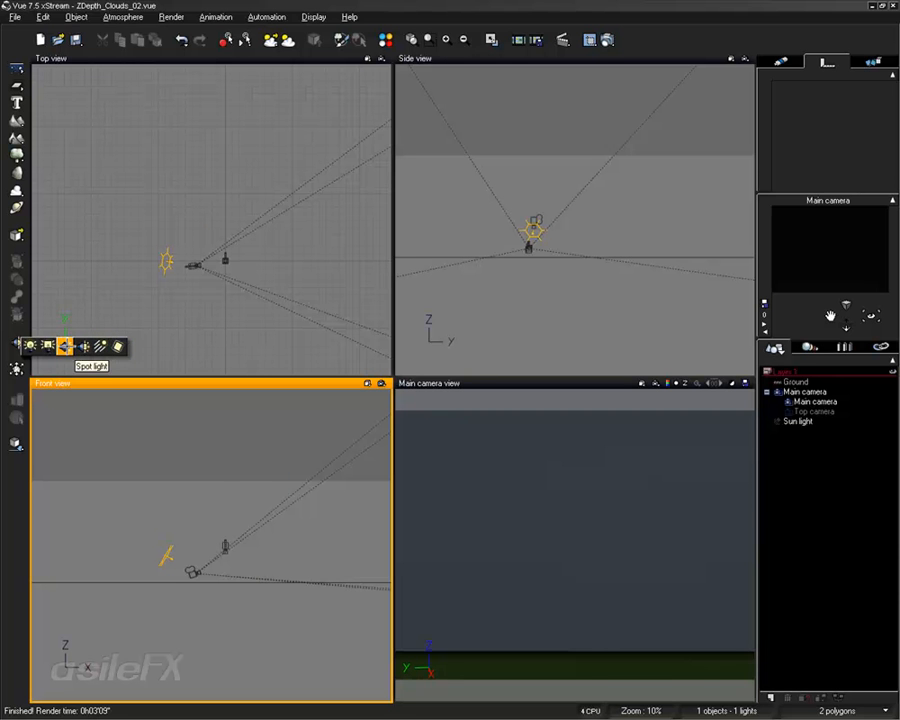
click(64, 346)
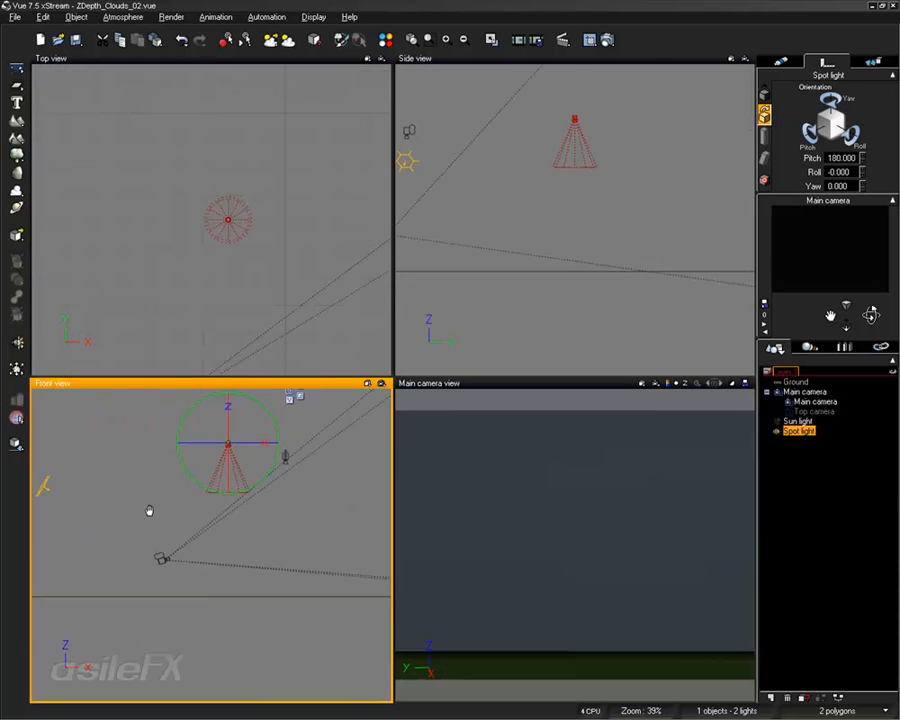
- Move the spot light down onto the main camera's position, aligning it with the camera in both the front and top views
right_drag(149, 510, 189, 551)
click(341, 415)
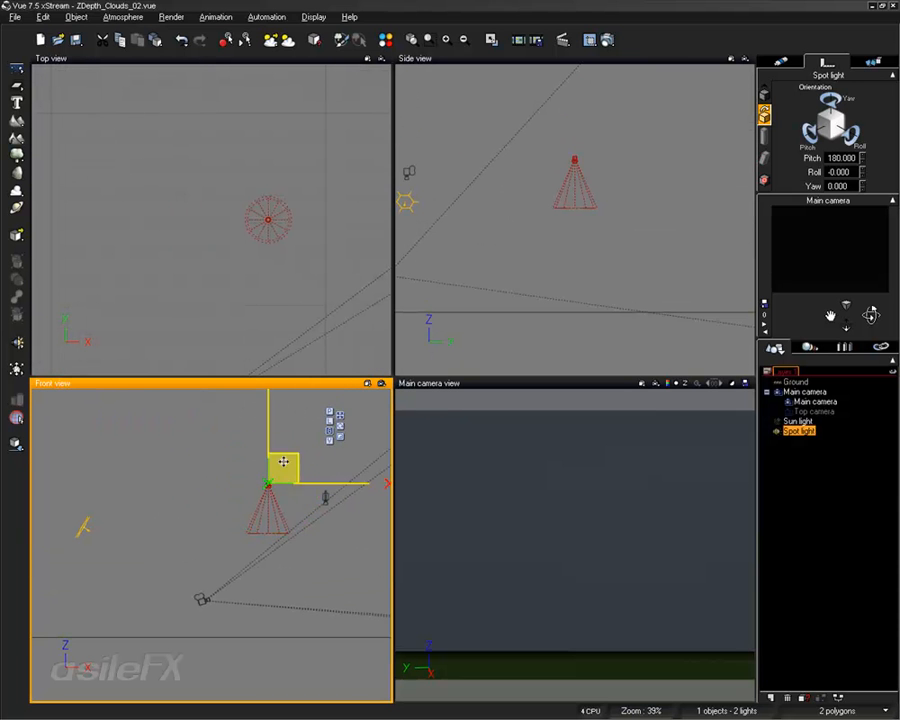
drag(283, 461, 214, 585)
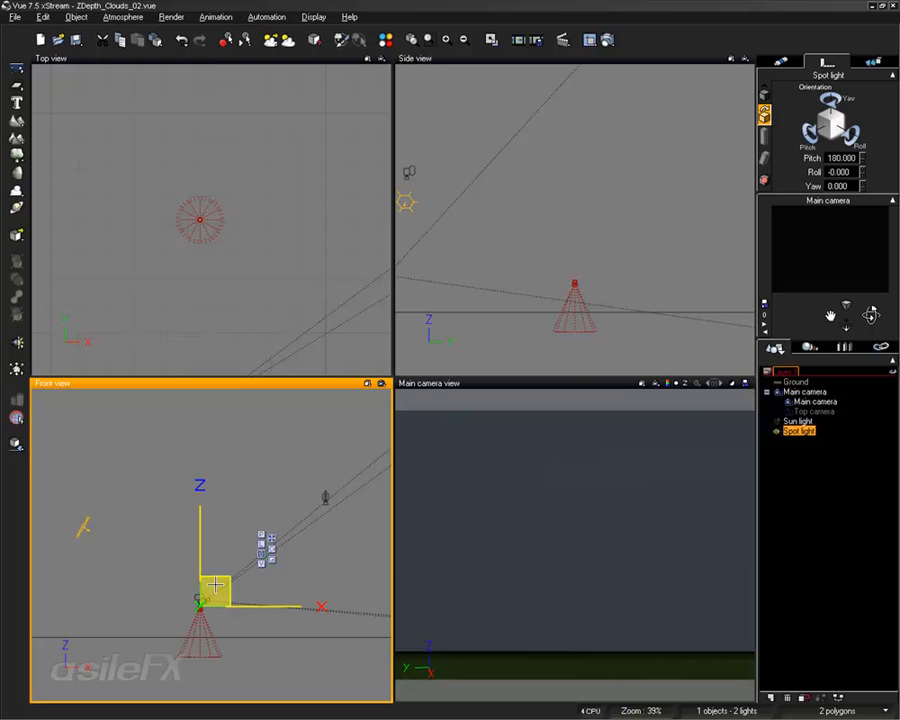
right_drag(229, 291, 273, 200)
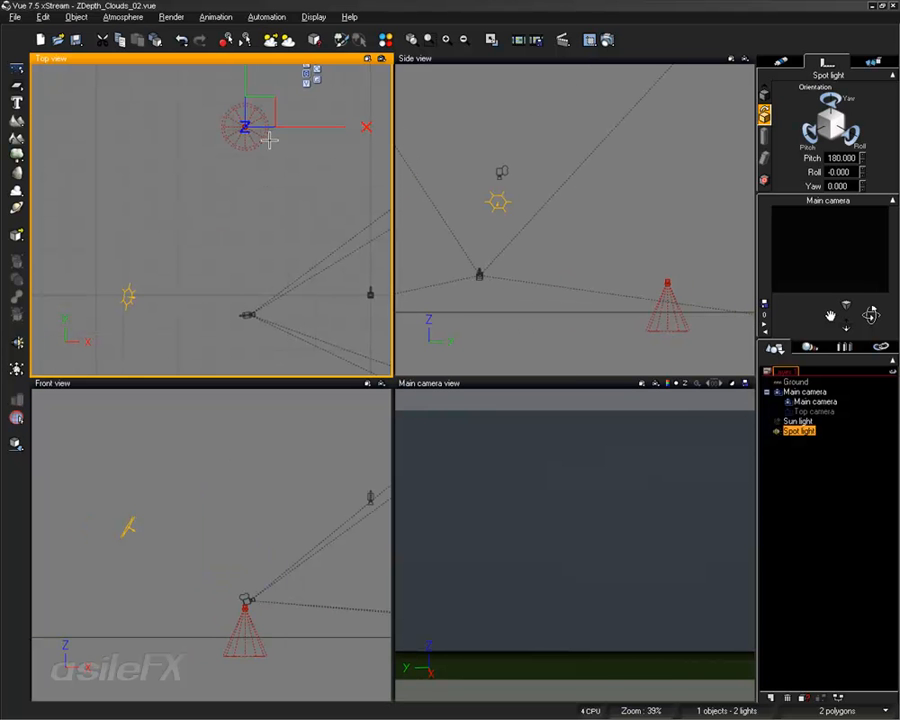
drag(265, 115, 254, 305)
right_drag(333, 560, 276, 523)
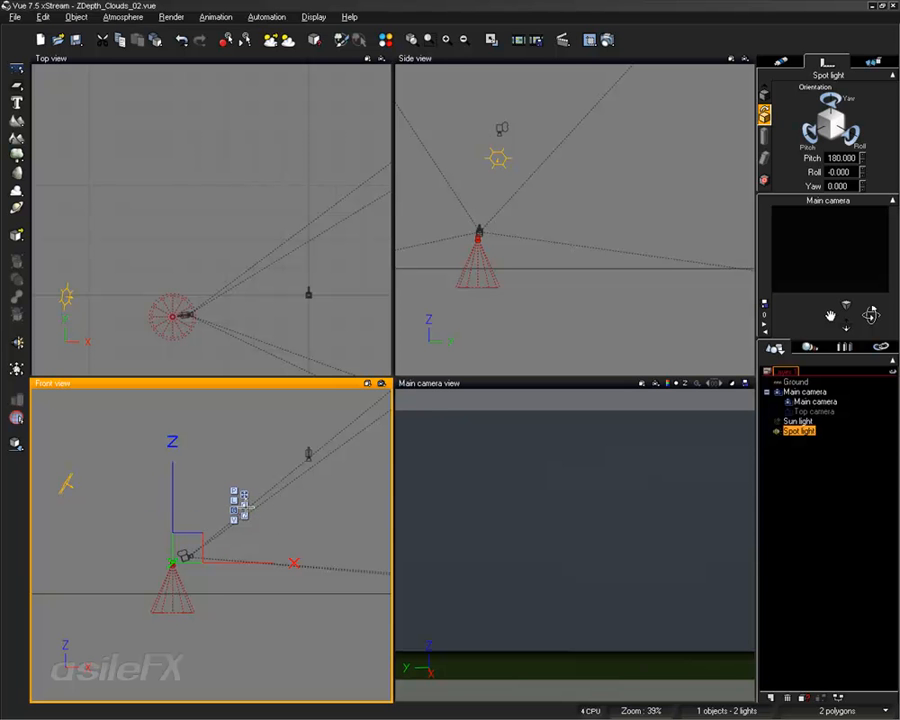
click(244, 506)
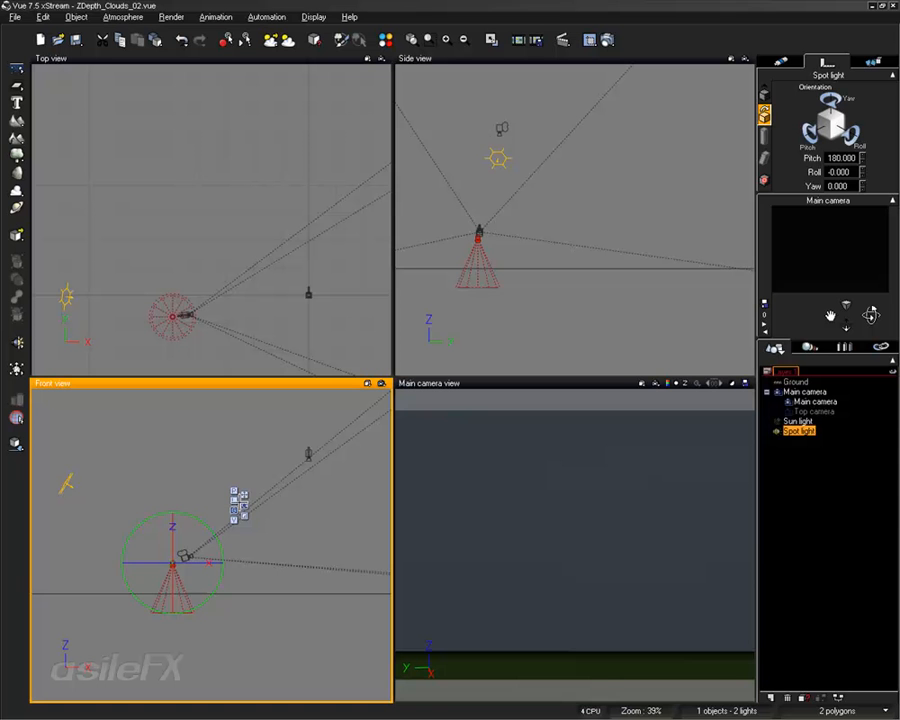
click(244, 495)
drag(186, 554, 193, 548)
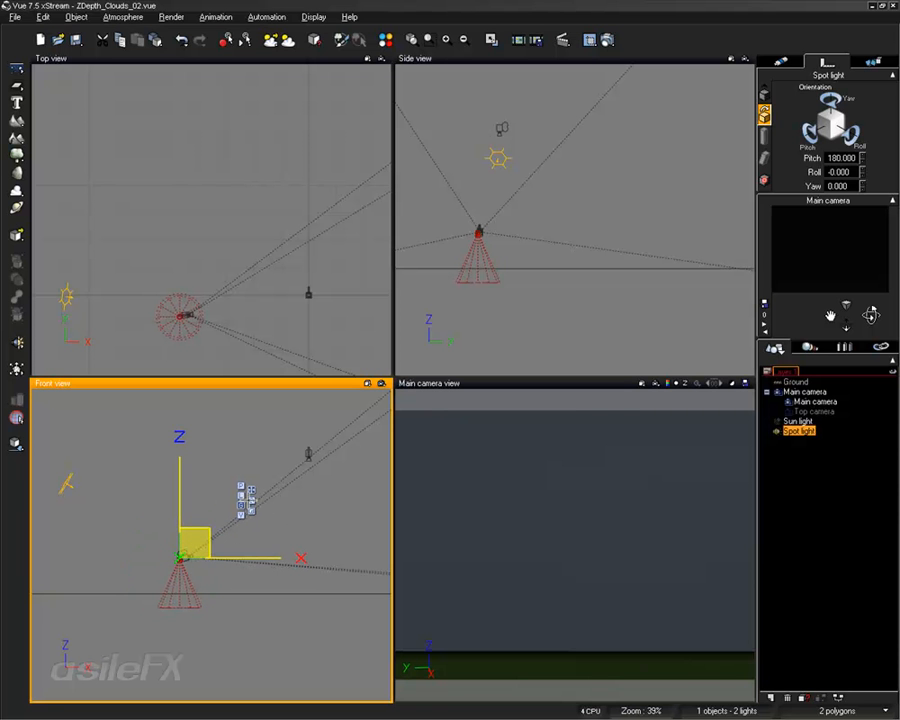
- Rotate the spot light to face upward along the main camera's viewing direction, with a roll of about 304.5
click(244, 506)
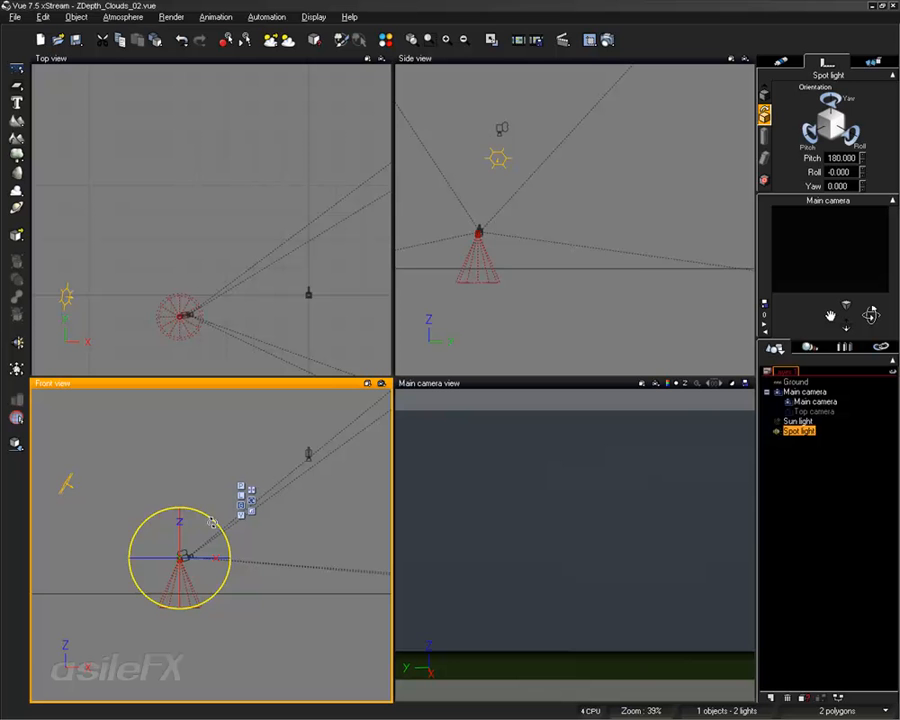
drag(182, 508, 144, 555)
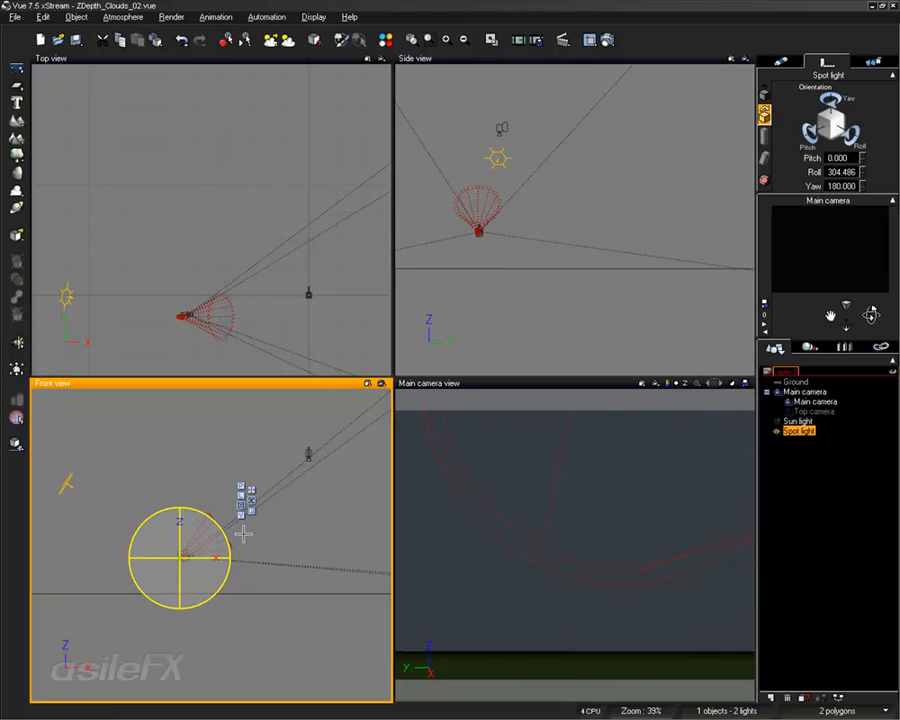
scroll(232, 534, up, 5)
right_drag(224, 496, 279, 570)
right_drag(279, 213, 281, 95)
right_drag(268, 279, 273, 221)
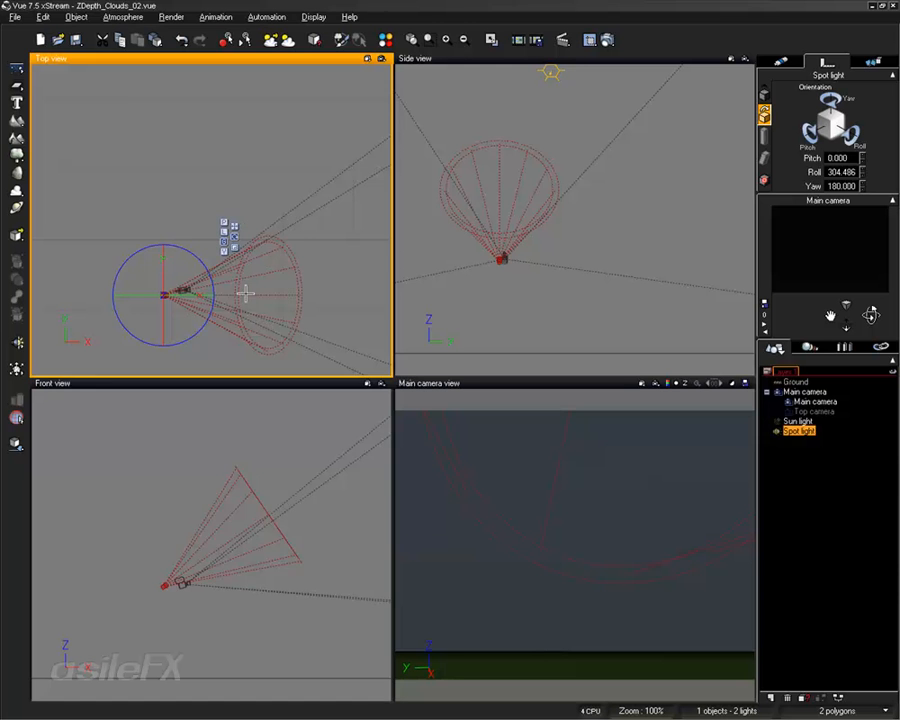
right_drag(296, 488, 292, 500)
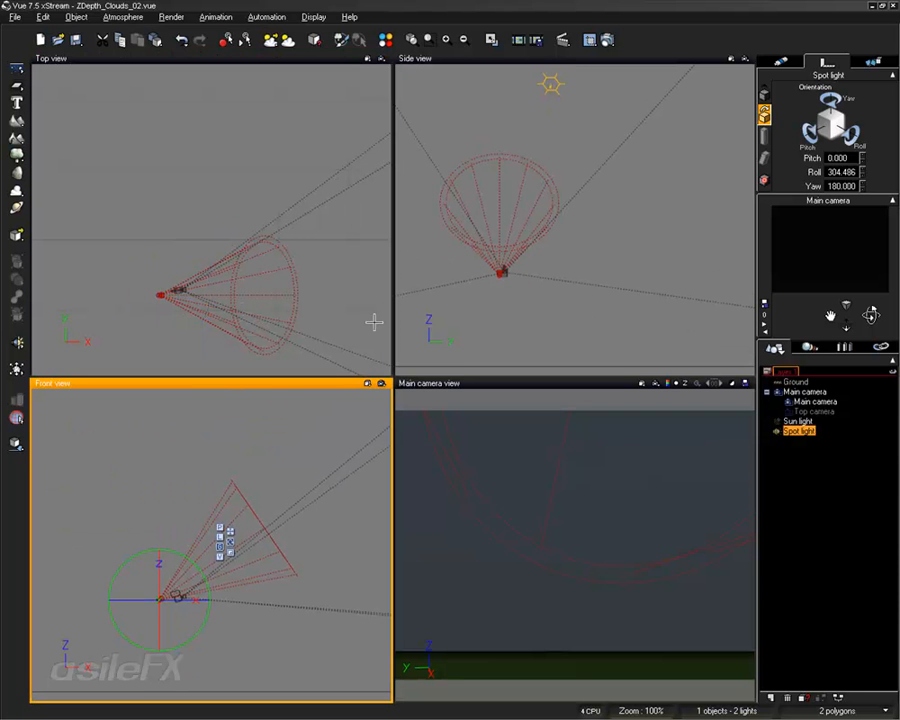
- Review the gizmo display options and cycle the spot light's gizmo through position, rotation and size modes and different coordinate systems
click(328, 14)
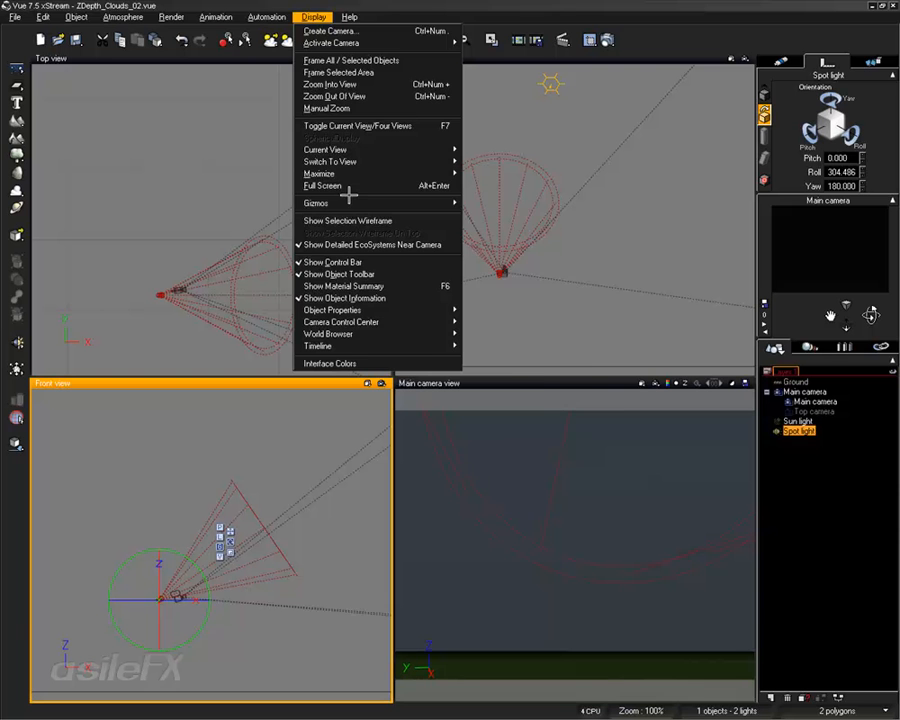
mouse_move(390, 202)
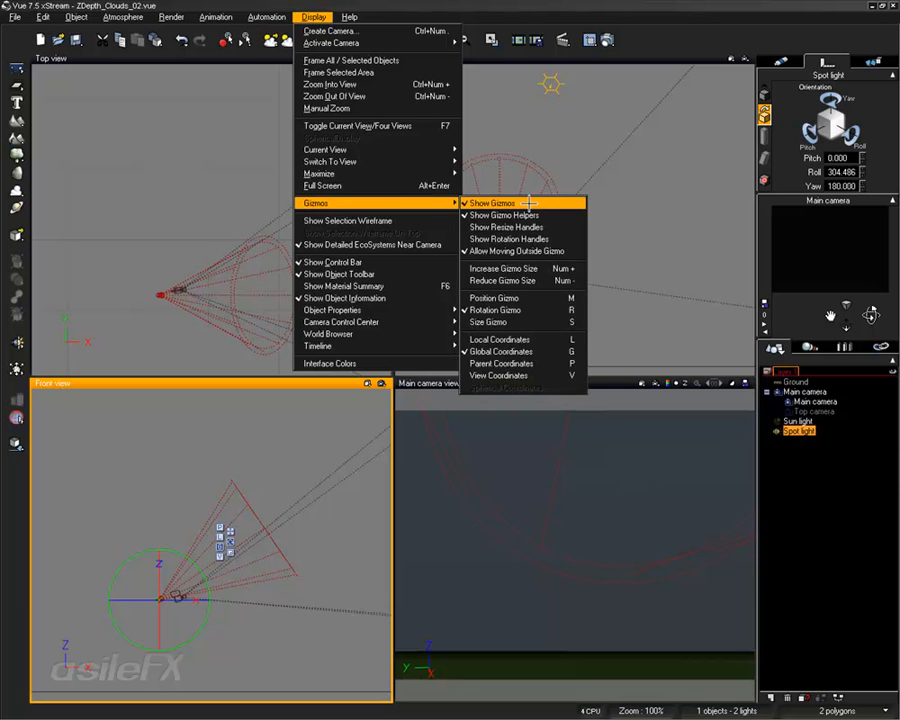
click(468, 5)
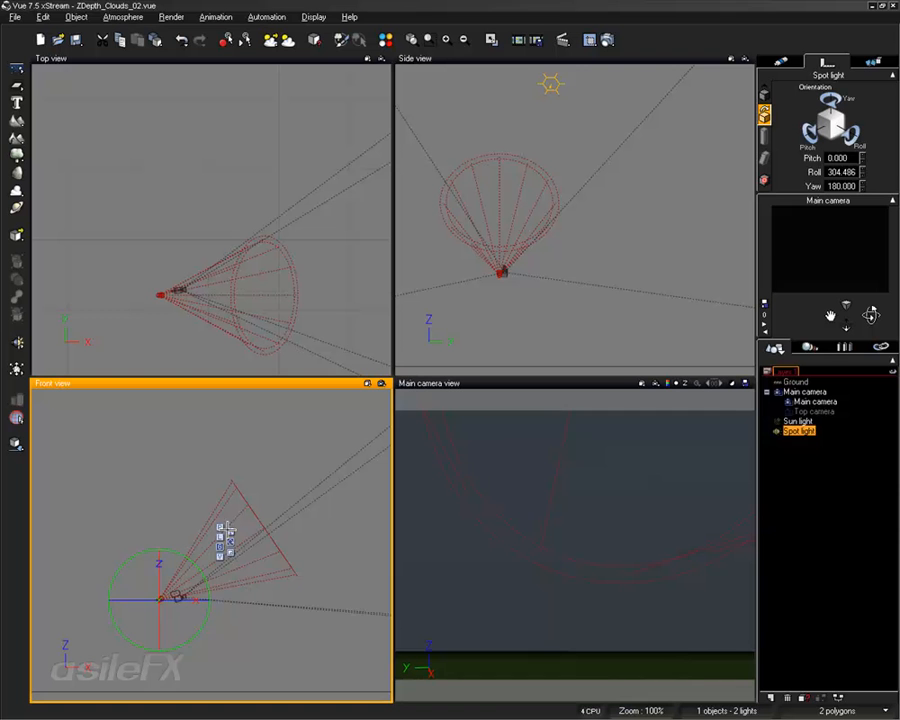
click(230, 537)
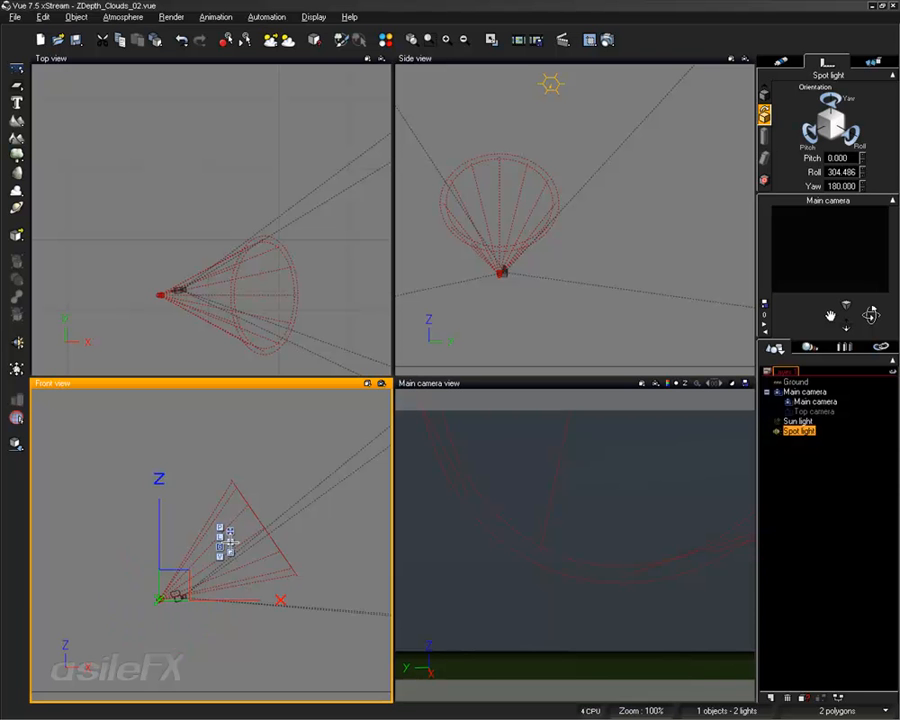
click(230, 541)
click(228, 542)
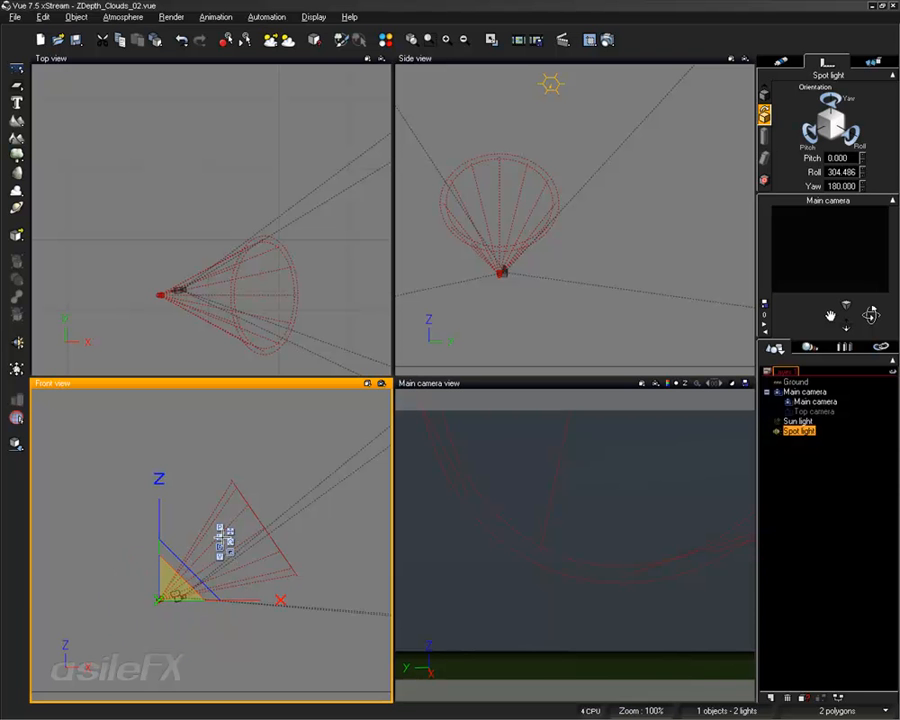
click(231, 531)
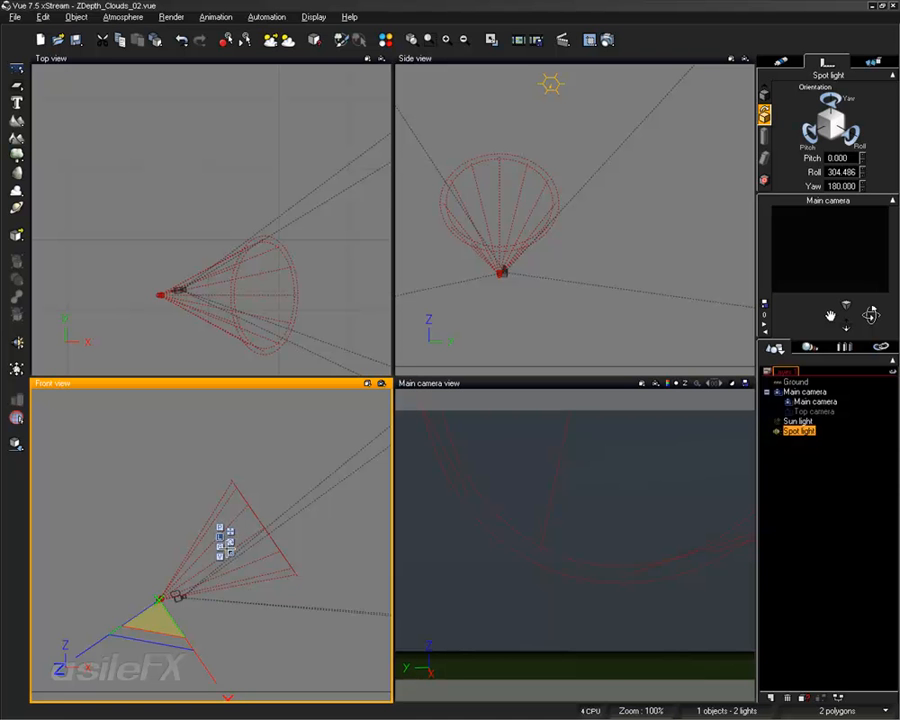
click(220, 548)
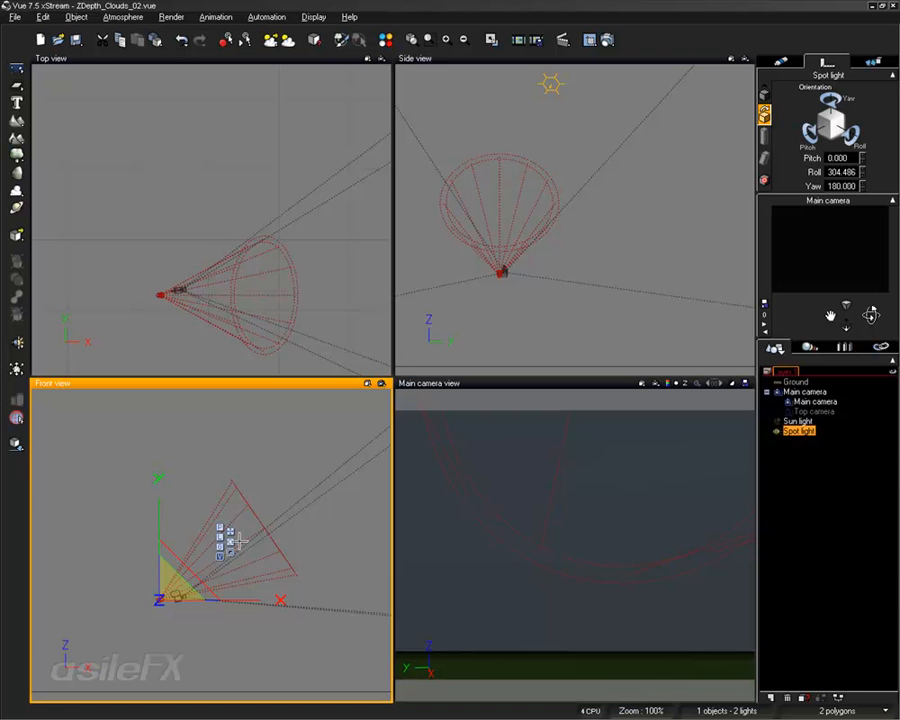
click(220, 546)
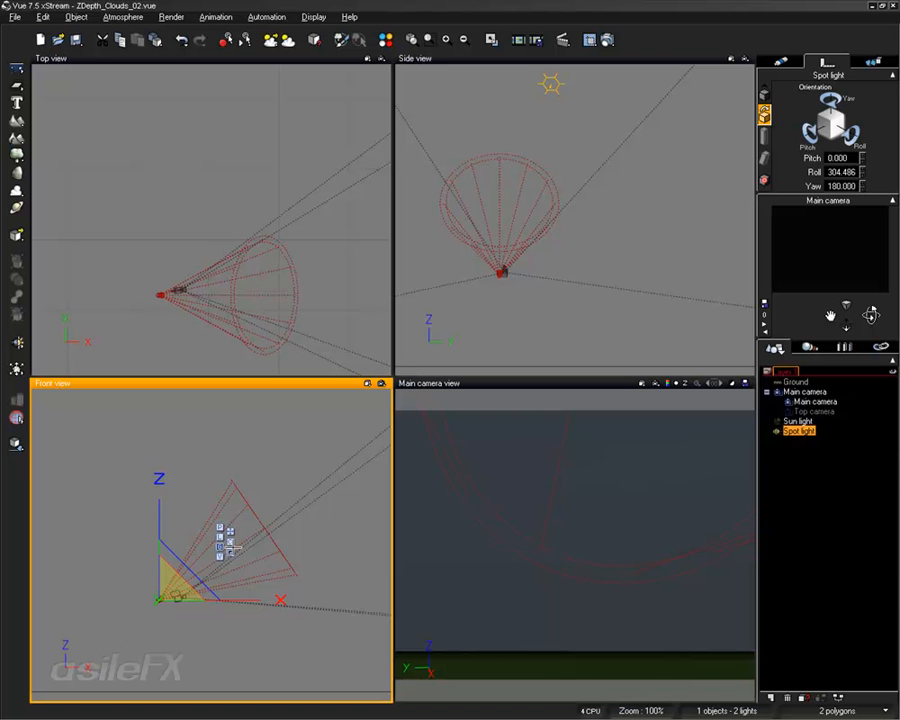
click(230, 541)
- Move the spot light slightly lower behind the main camera in the front view
right_drag(264, 588, 215, 533)
click(184, 477)
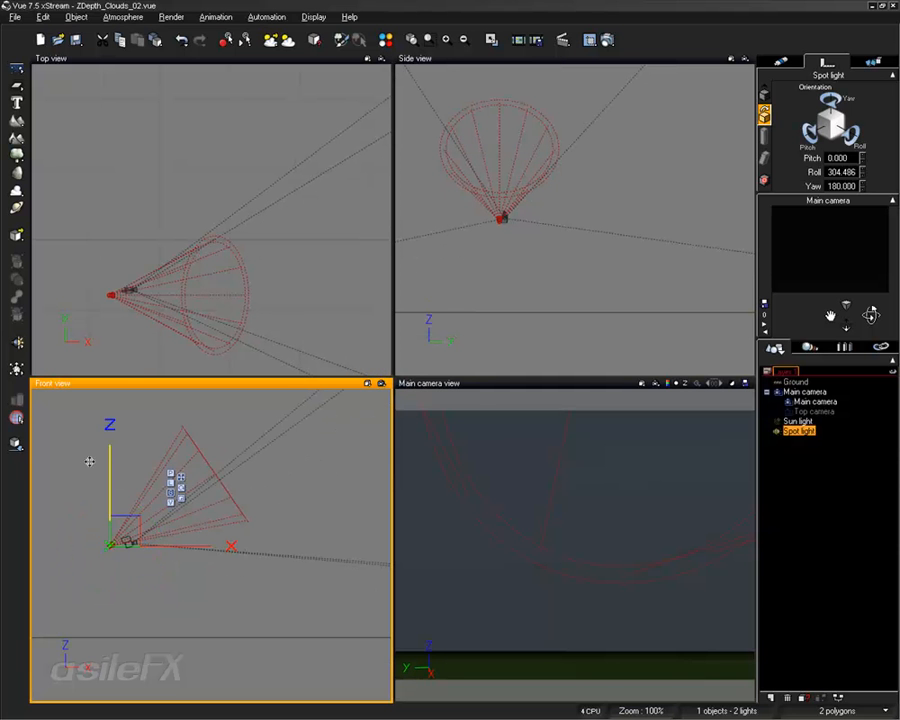
drag(126, 527, 129, 535)
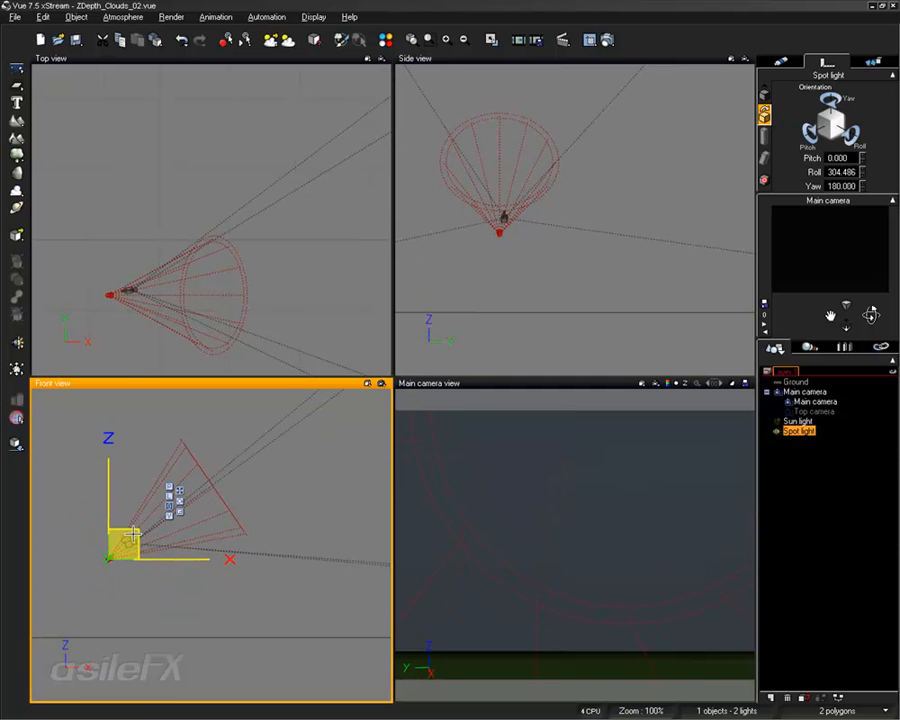
right_drag(151, 639, 211, 641)
scroll(210, 641, up, 5)
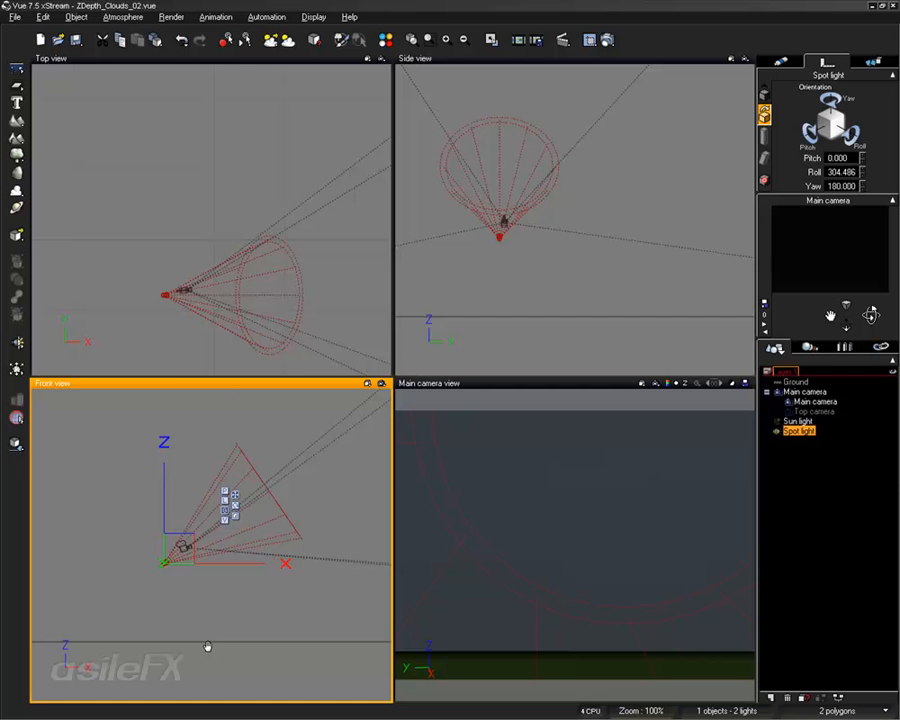
- Rotate the spot light to a roll of about 297.9 and move it closer to the main camera
click(220, 522)
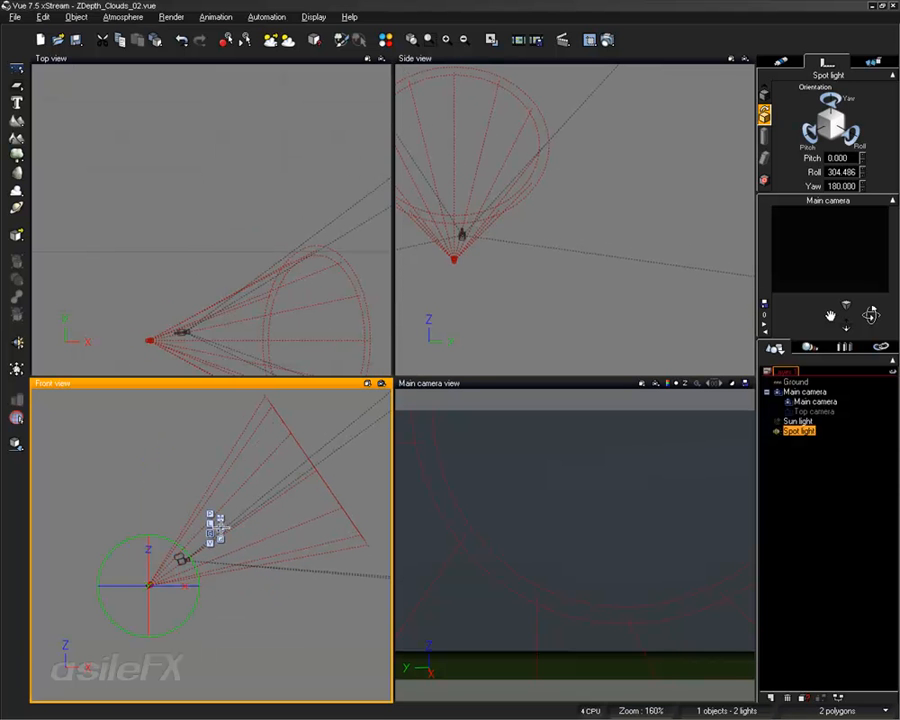
drag(184, 557, 203, 532)
click(220, 519)
right_drag(204, 335, 185, 324)
mouse_move(169, 308)
mouse_down()
mouse_move(169, 294)
mouse_move(169, 313)
mouse_up()
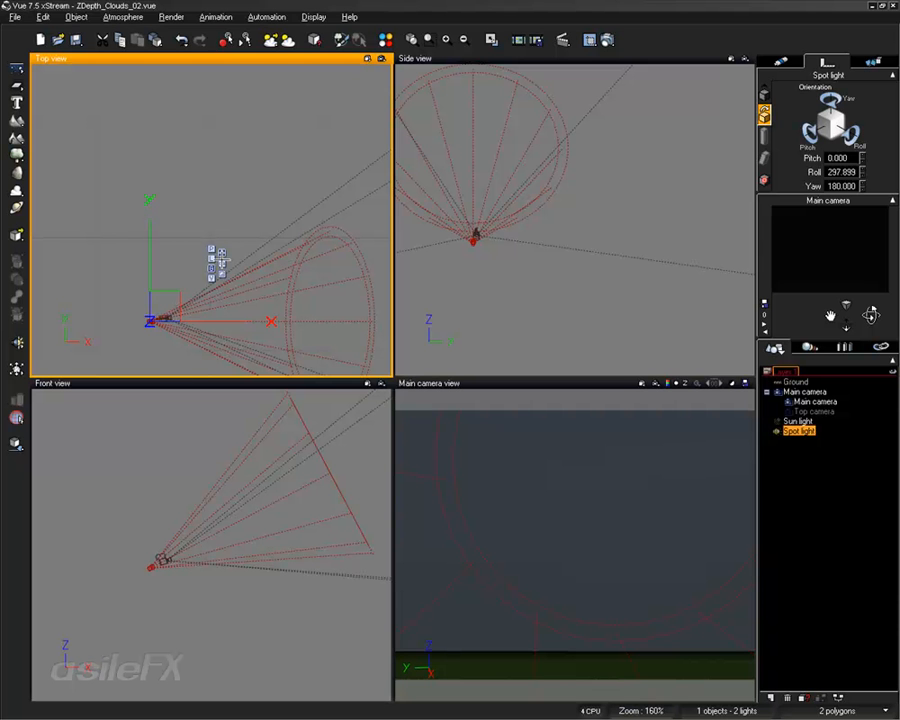
- Tilt the spot light upward to a roll of about 311 so its cone follows the main camera's field of view
click(222, 263)
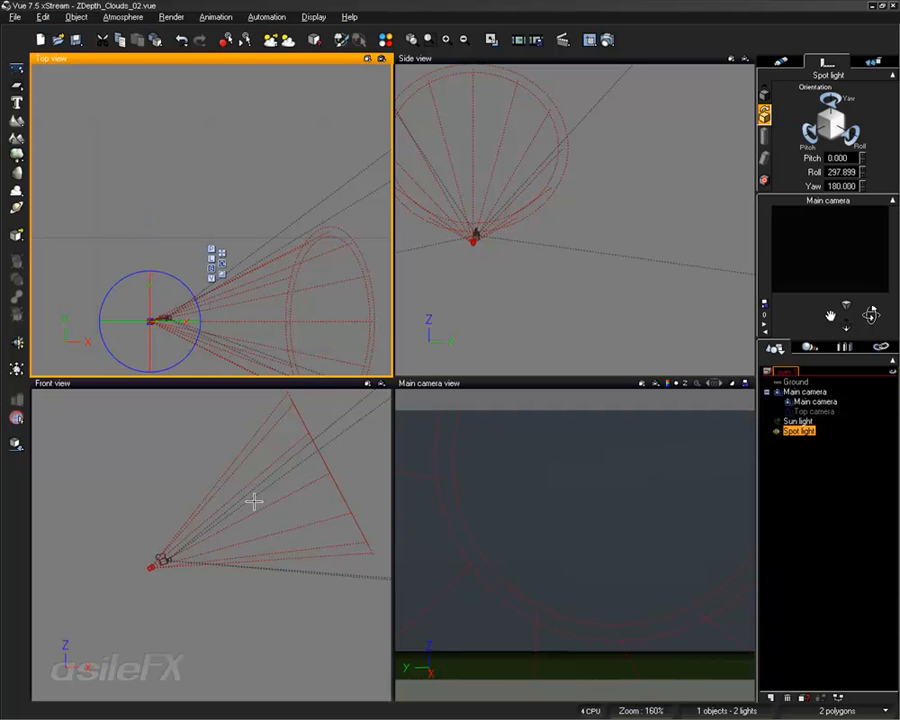
drag(257, 513, 258, 468)
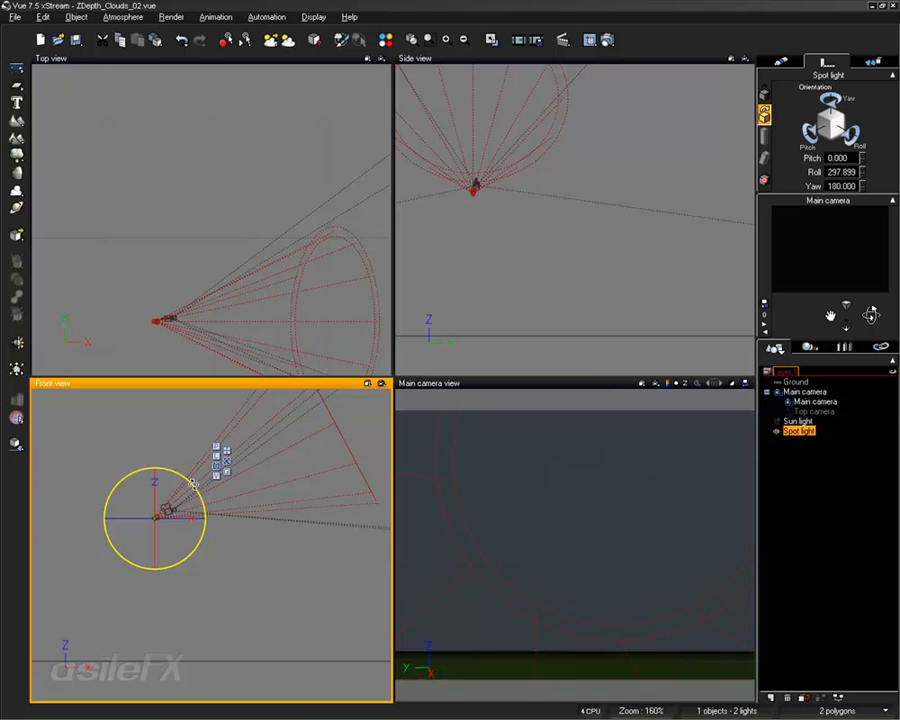
mouse_move(188, 478)
mouse_down()
mouse_move(190, 469)
mouse_move(220, 486)
mouse_move(201, 476)
mouse_move(204, 483)
mouse_move(197, 462)
mouse_up()
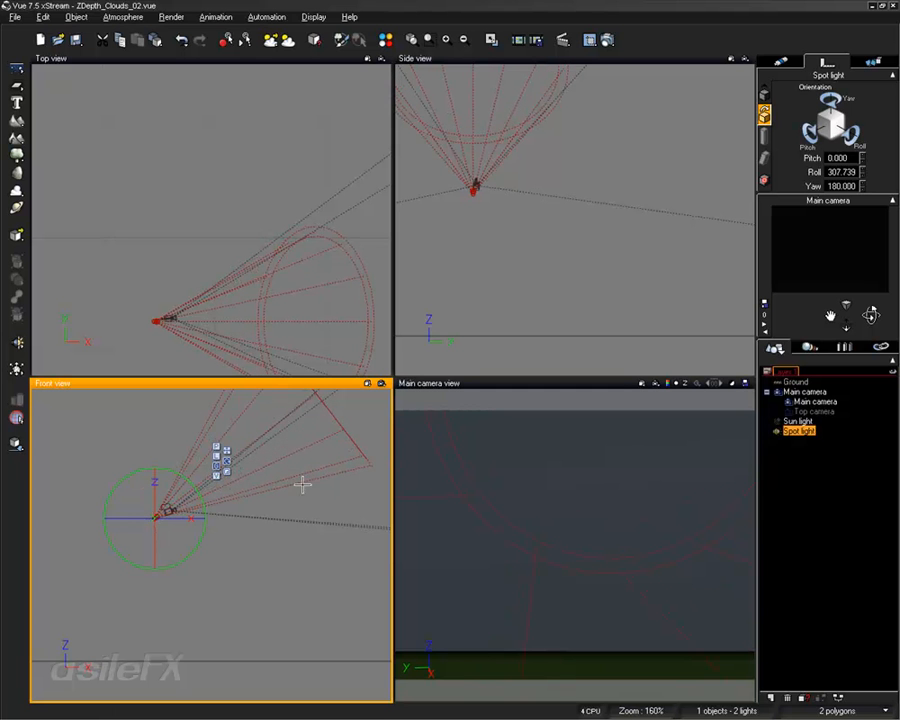
right_drag(344, 463, 318, 504)
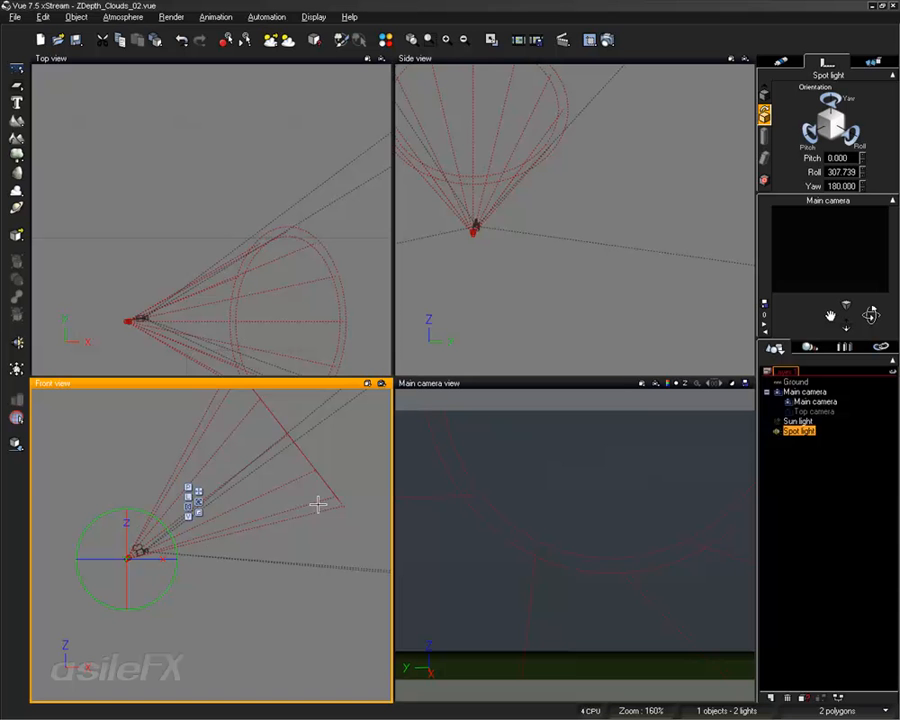
drag(172, 529, 159, 517)
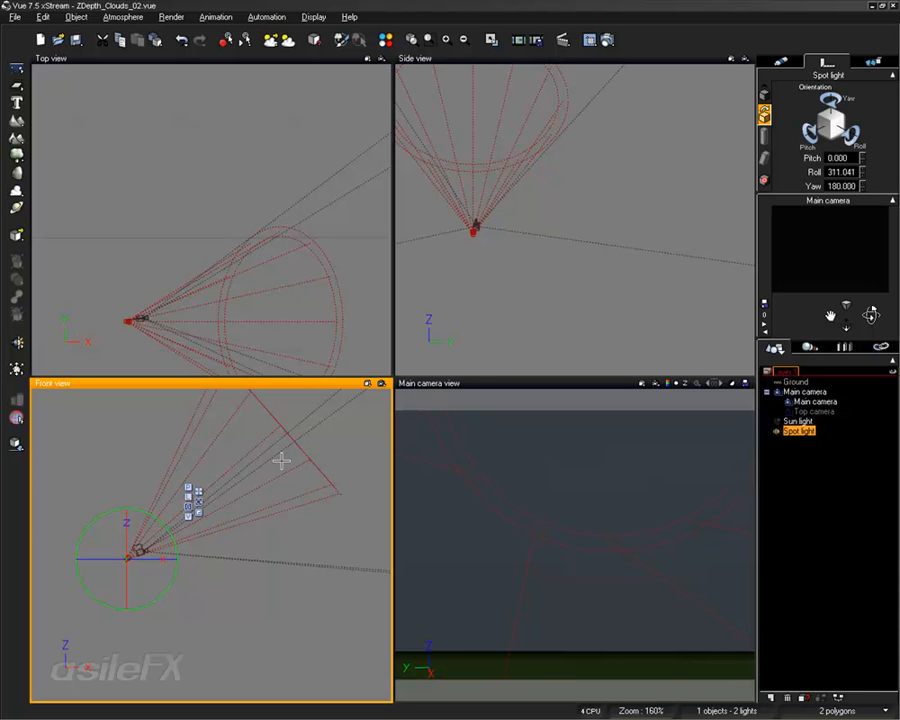
drag(333, 414, 314, 397)
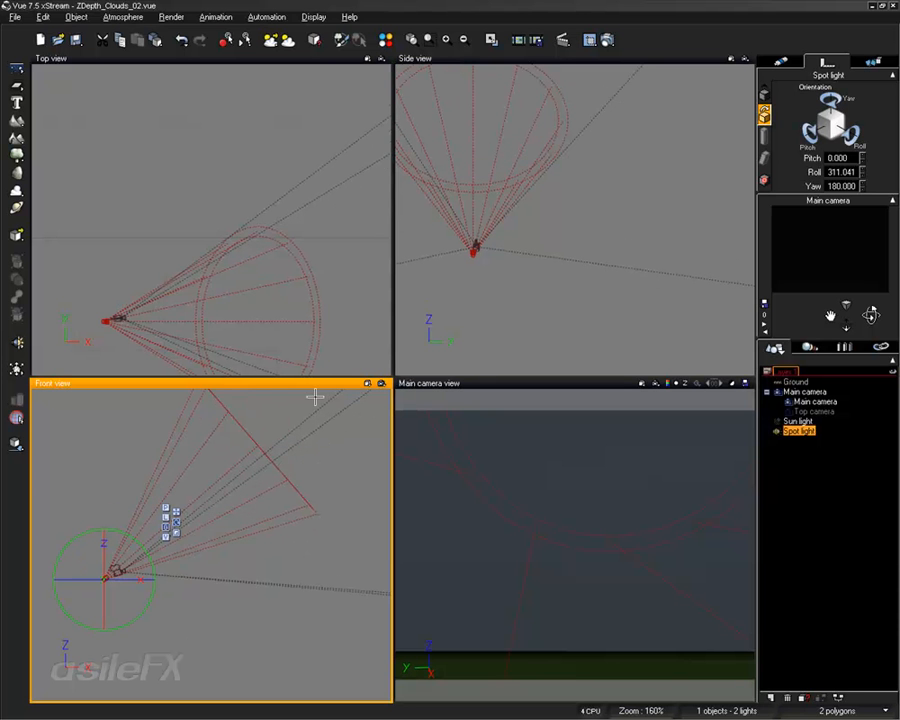
- In a maximized front view, move the spot light slightly closer behind the main camera and fine-tune its roll to about 312.7
double_click(317, 384)
scroll(480, 310, up, 5)
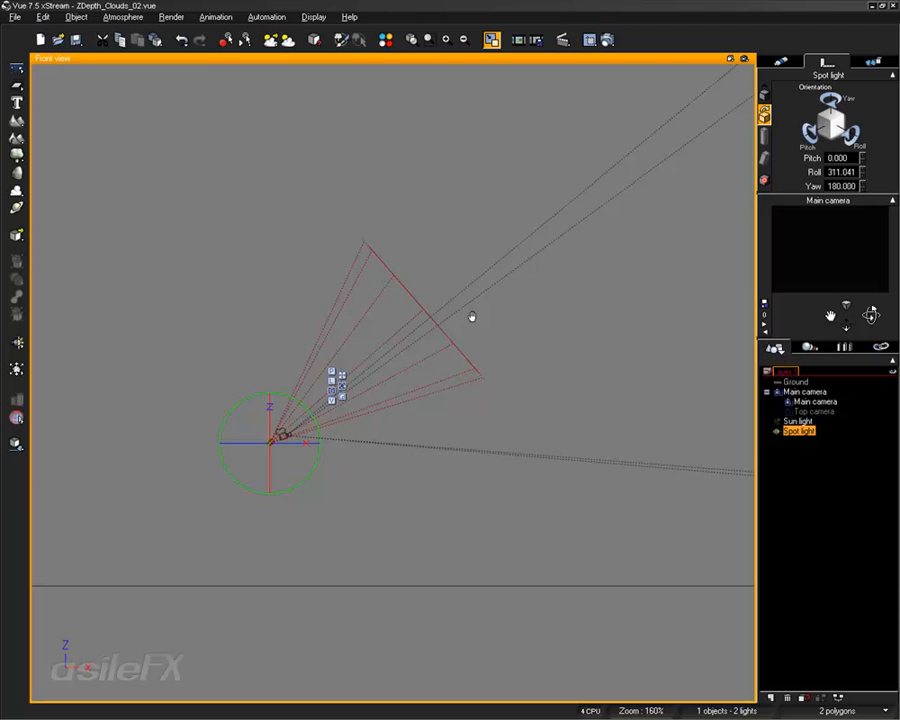
right_drag(380, 414, 421, 398)
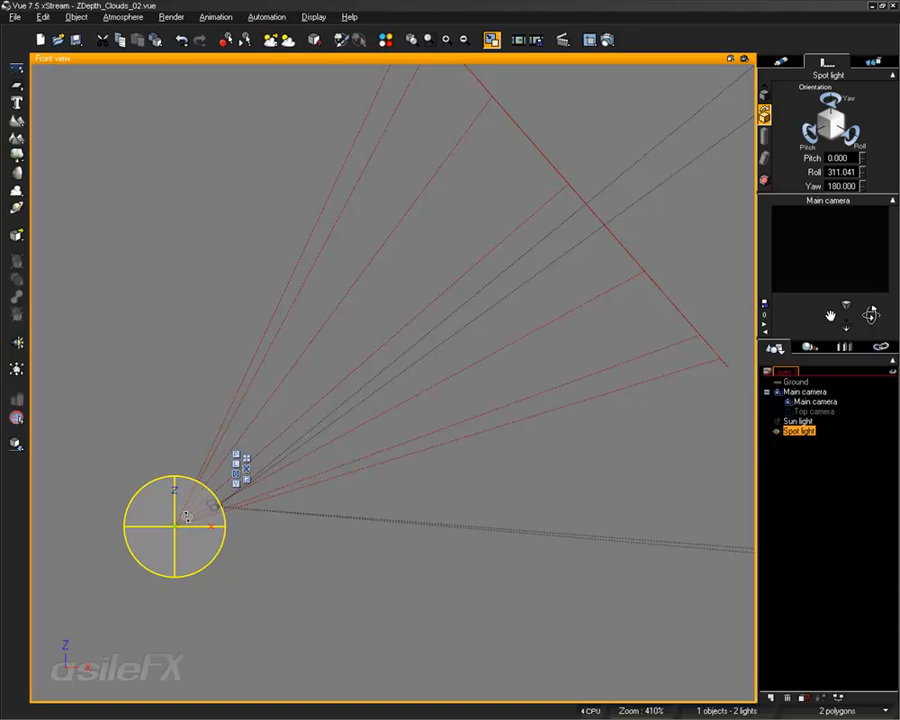
click(246, 459)
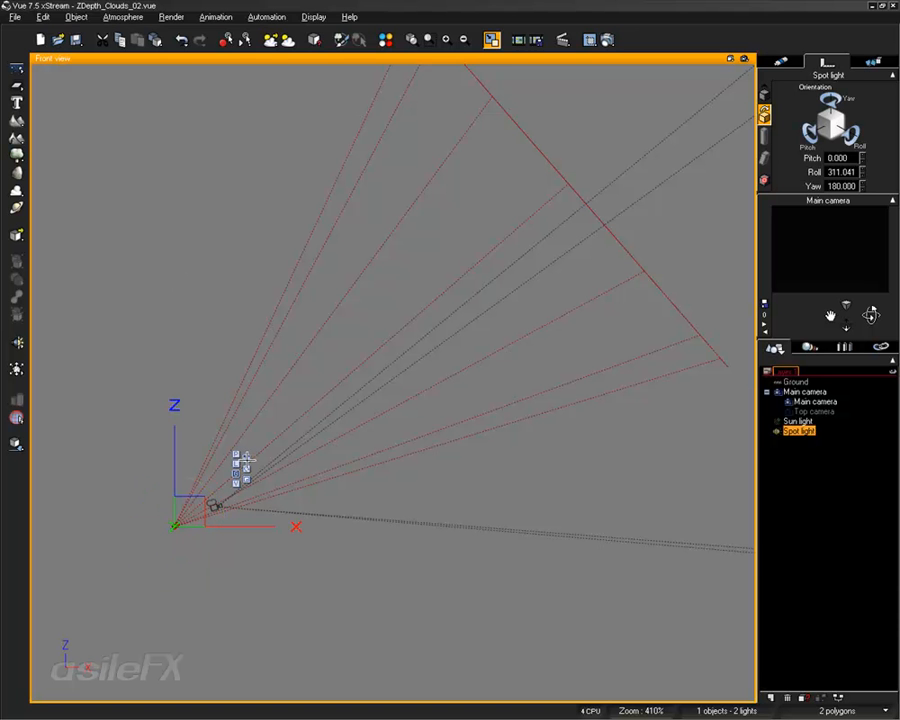
drag(200, 514, 210, 517)
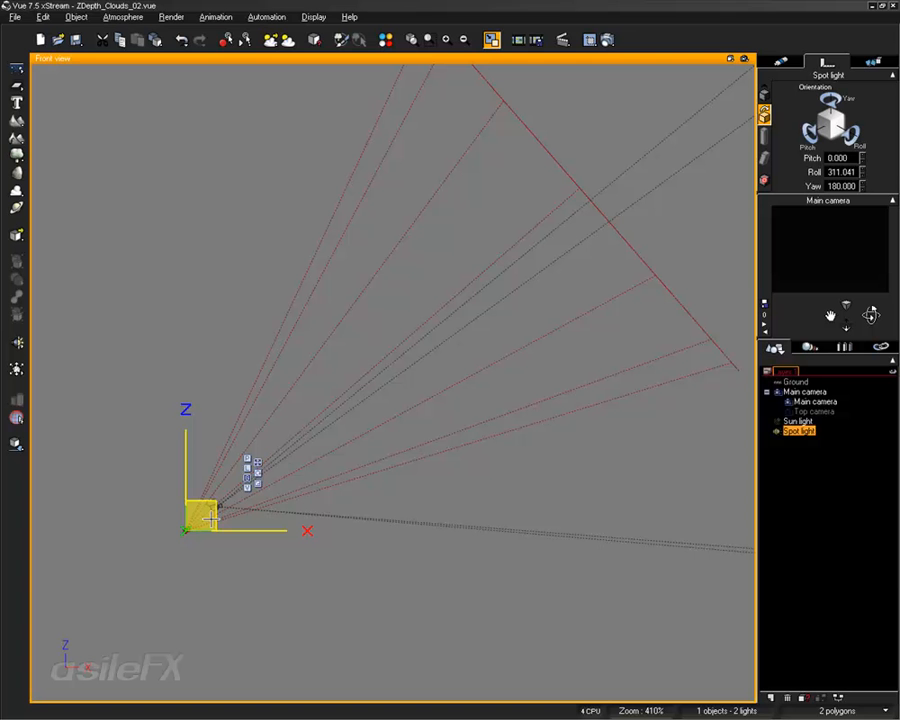
click(258, 473)
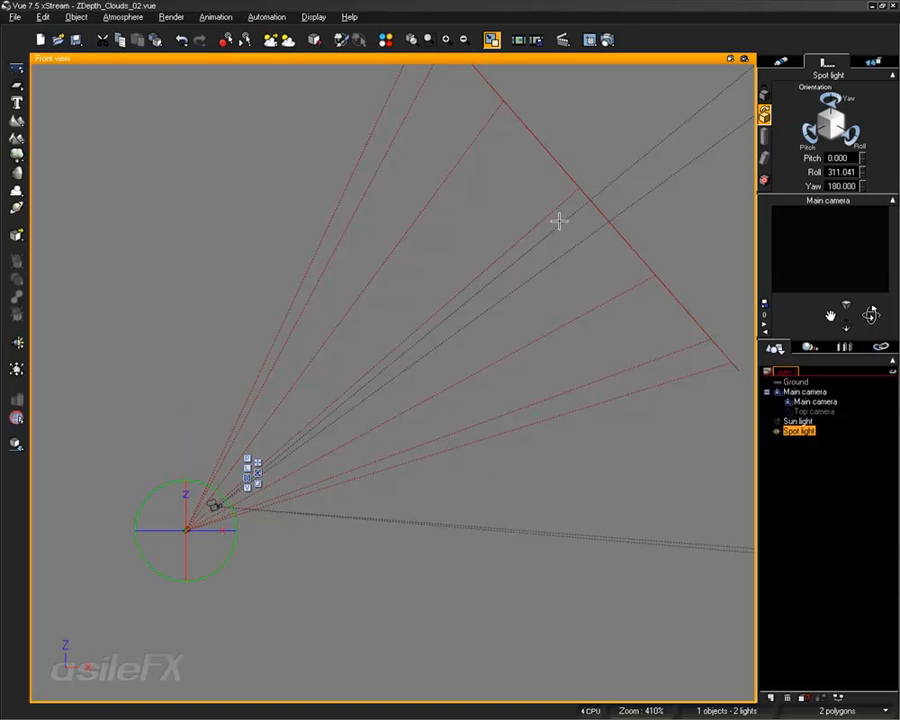
drag(213, 489, 216, 501)
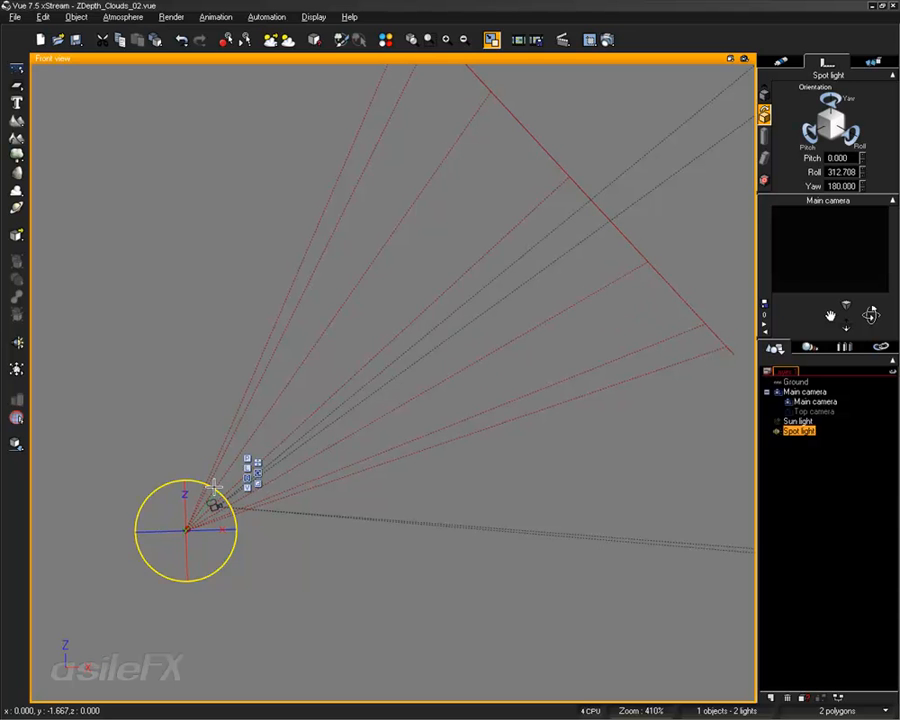
- Return to the four-view layout and turn the spot light to a yaw of about 185, centring it behind the main camera in the top view
double_click(580, 60)
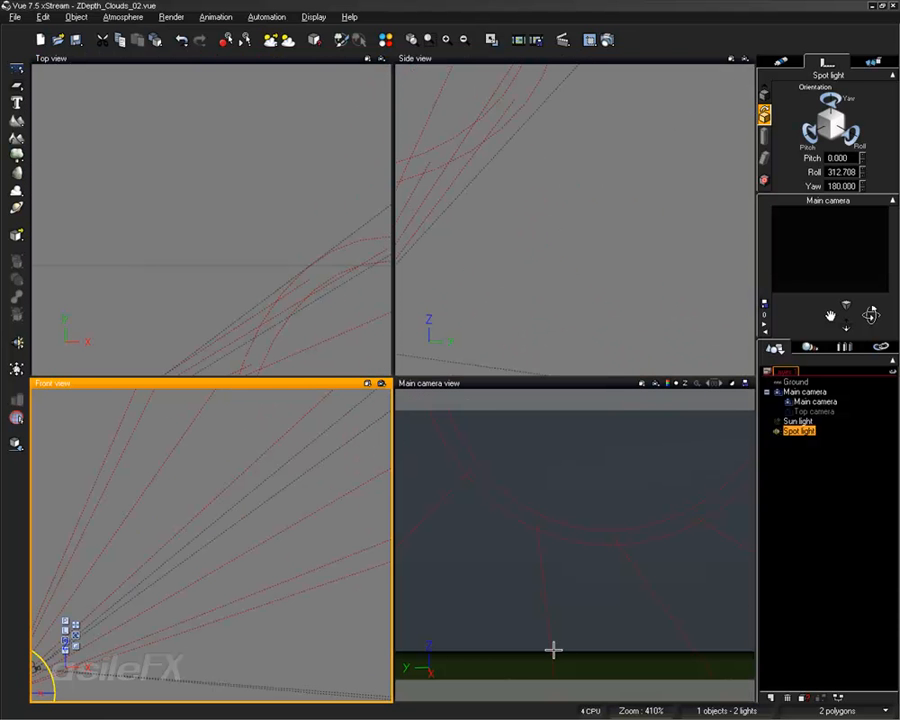
right_drag(200, 296, 348, 108)
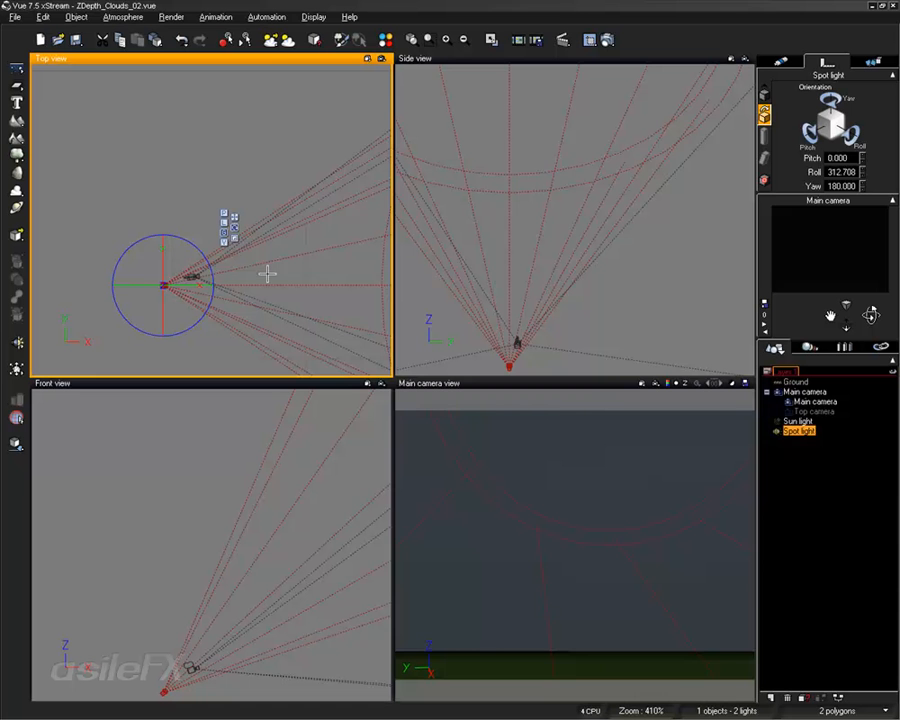
click(179, 271)
drag(179, 271, 204, 240)
click(237, 218)
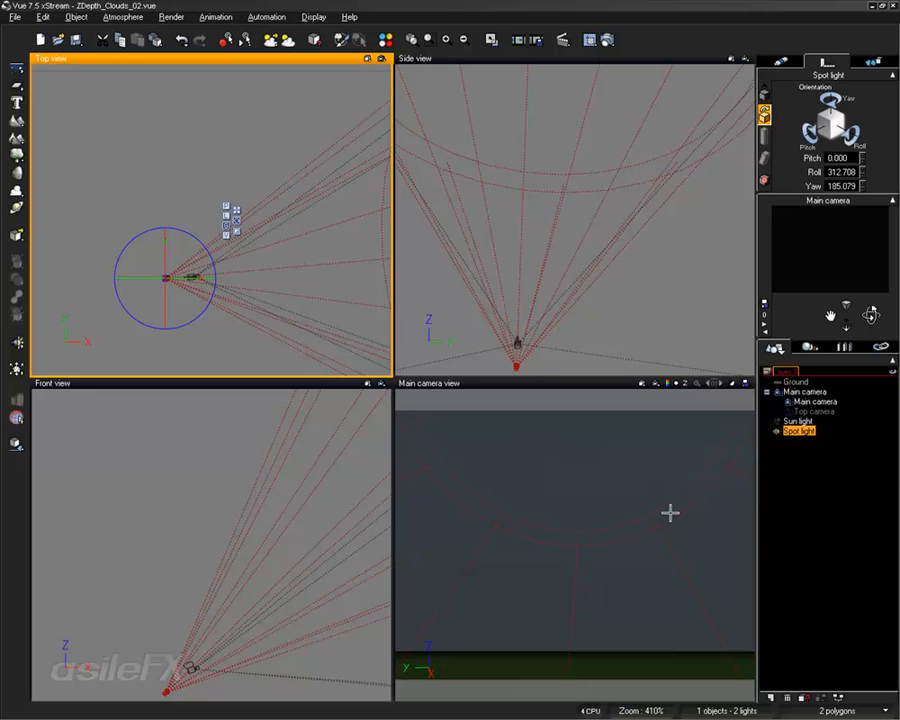
- Set the spot light's spread to 80° and its falloff to 0
click(790, 63)
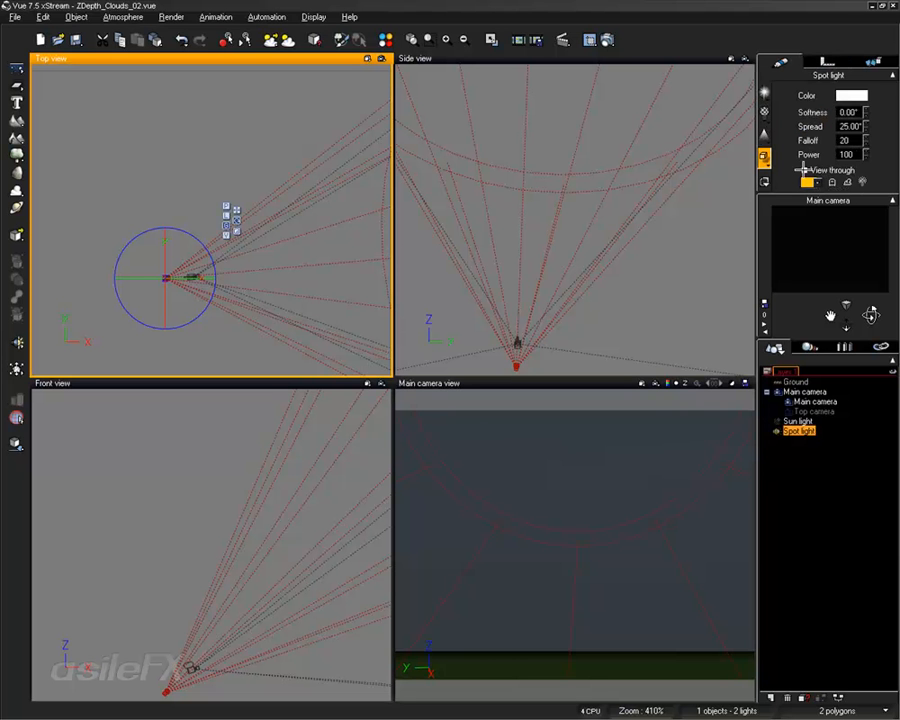
double_click(849, 126)
mouse_move(865, 127)
mouse_down()
mouse_move(865, 72)
mouse_move(858, 145)
mouse_up()
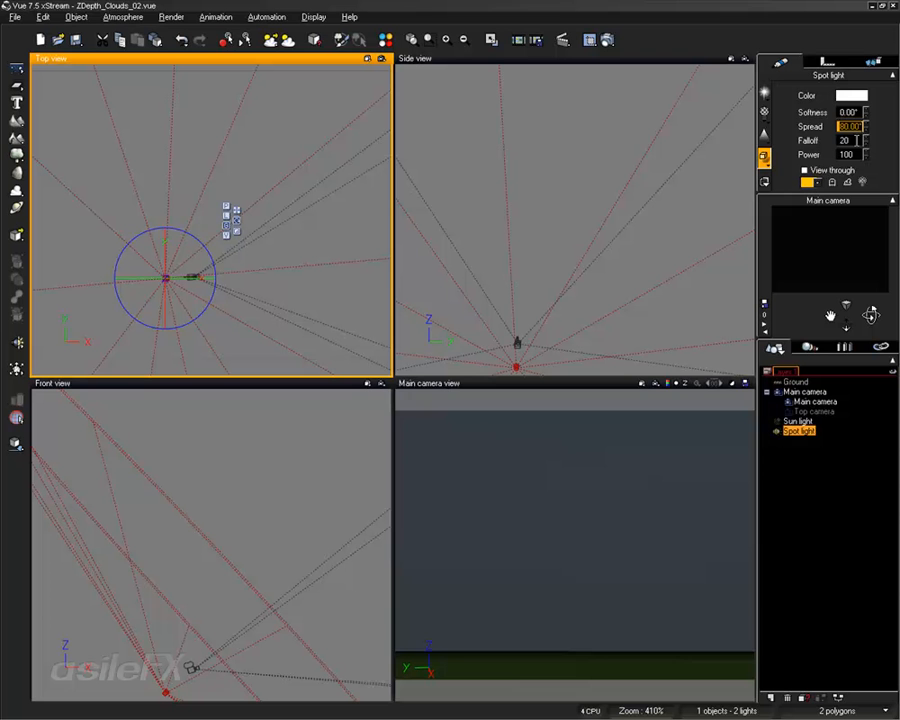
click(857, 140)
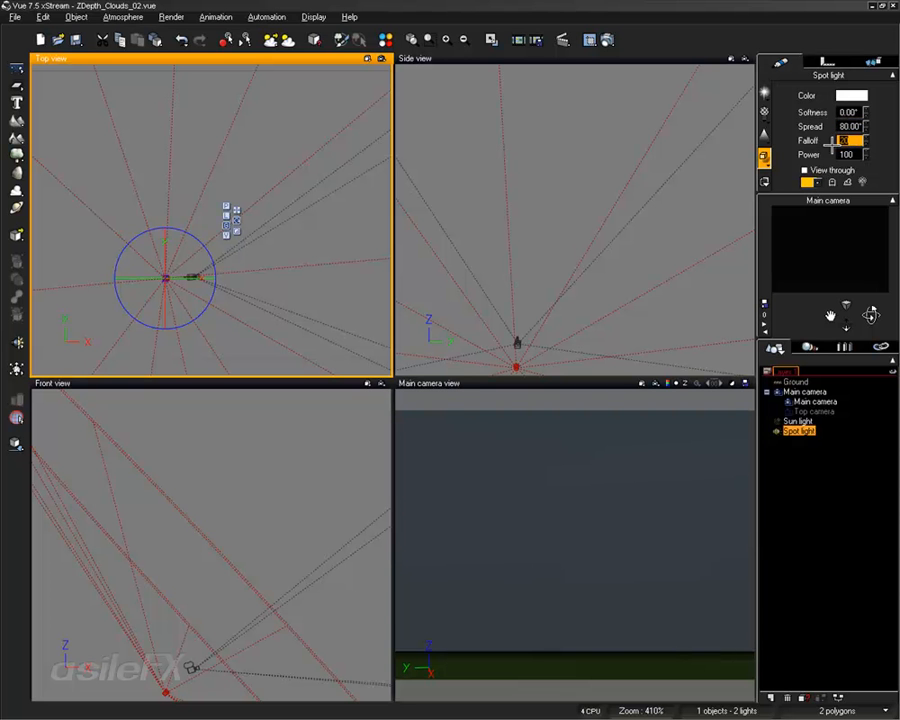
key(Return)
- Make the spot light influence spectral clouds and raise its power to 6000
click(861, 153)
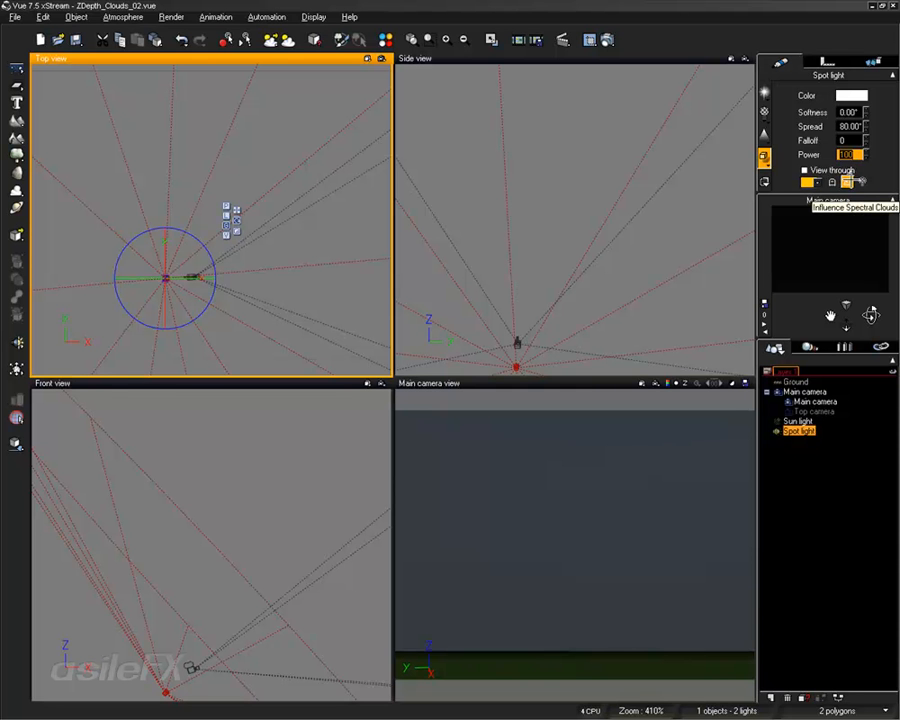
click(846, 181)
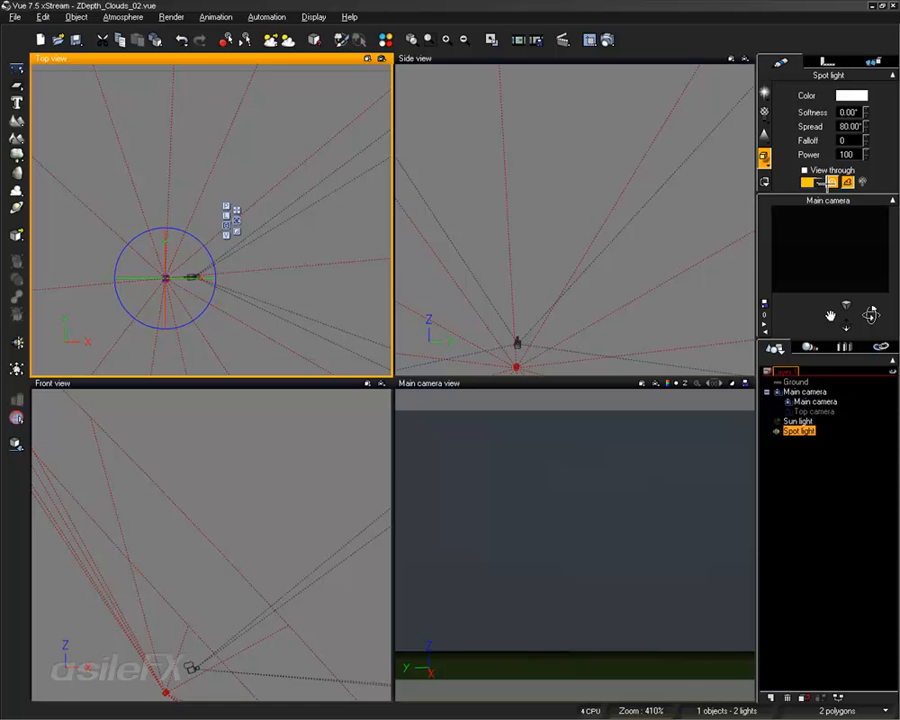
click(852, 154)
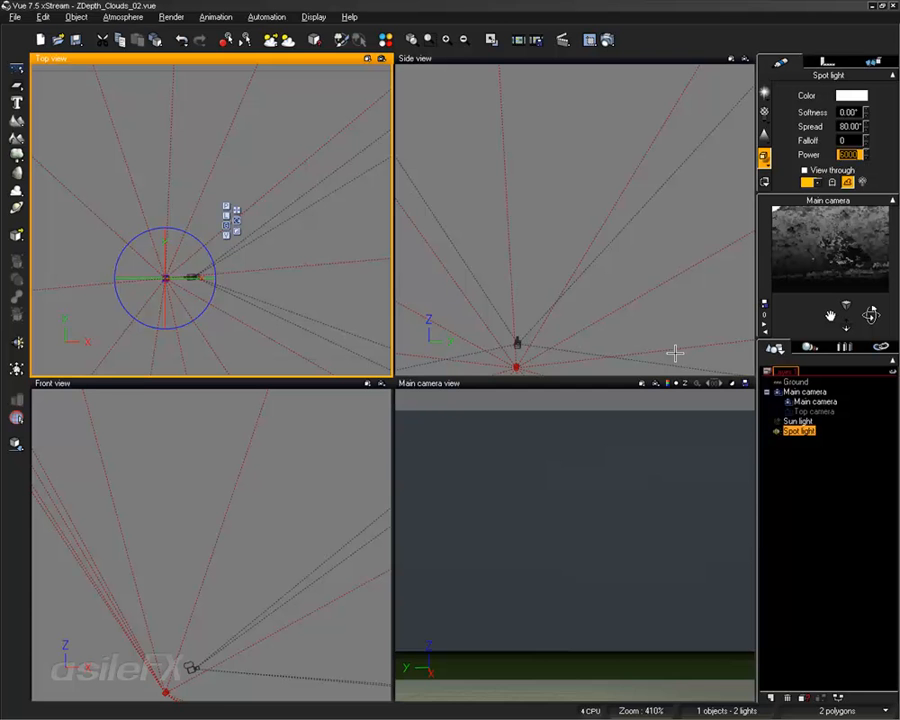
- Test-render the enlarged main camera view, stop the render, and tilt the camera slightly upward so the ground leaves the frame
double_click(578, 381)
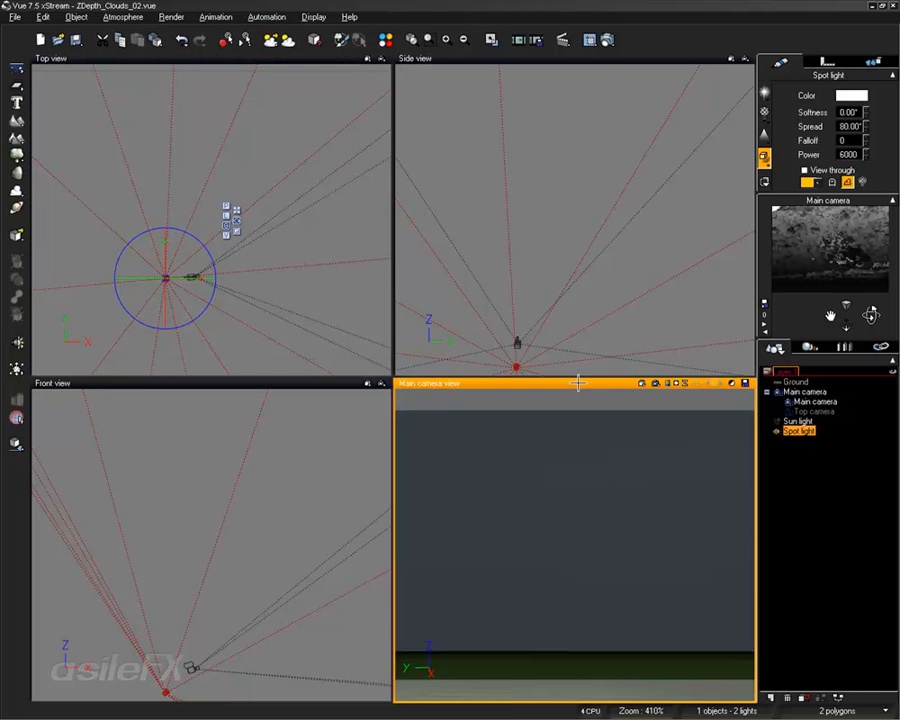
click(655, 61)
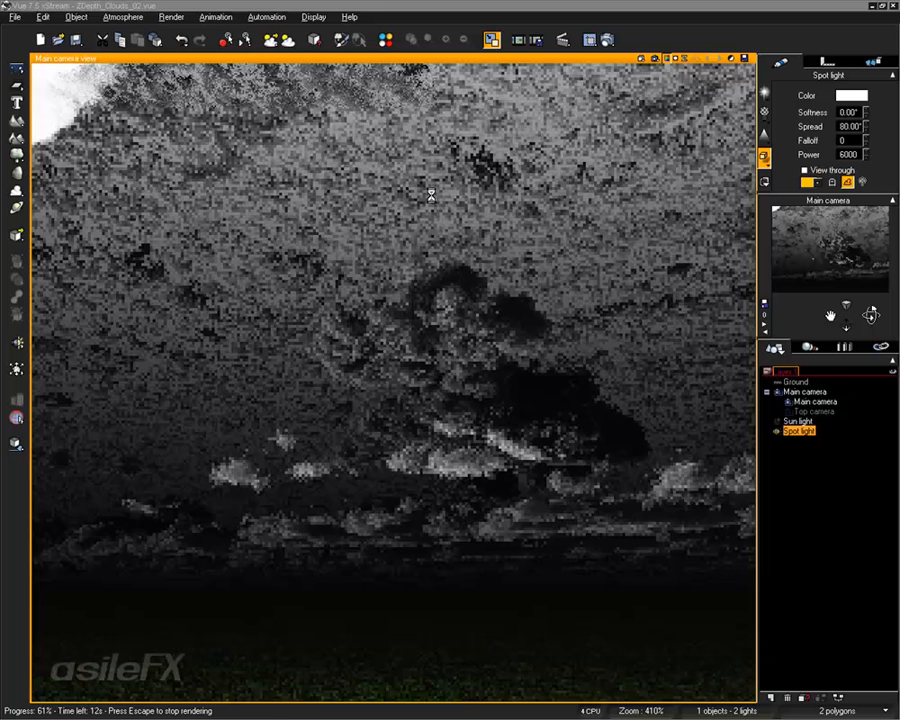
key(Escape)
right_drag(494, 289, 491, 317)
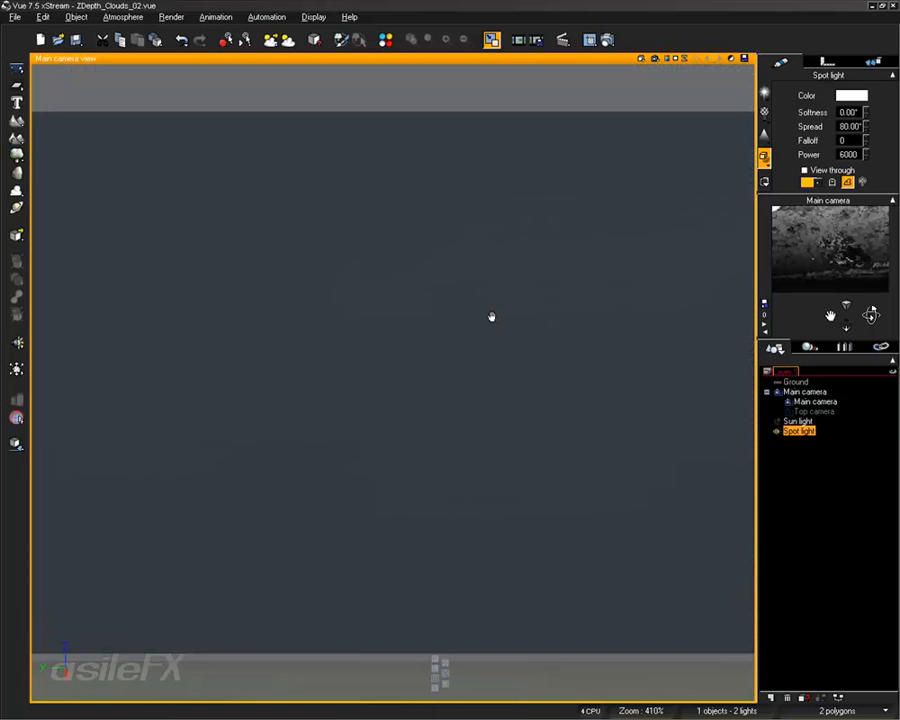
double_click(530, 58)
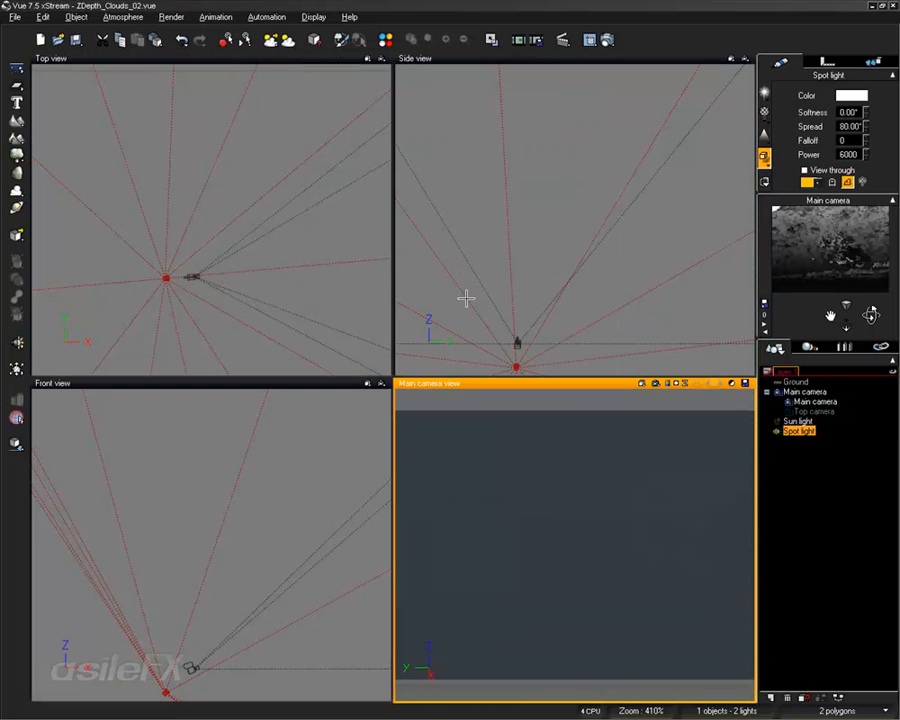
- Rotate the spot light in the front view so its cone points almost straight up, and test-render the main camera view
right_drag(233, 604, 232, 552)
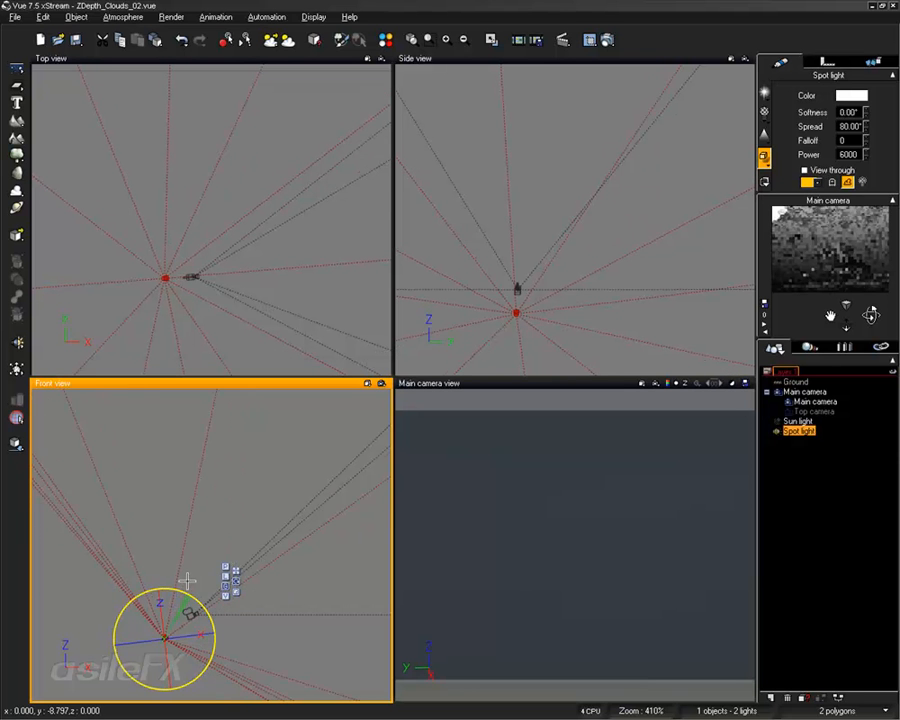
right_drag(247, 637, 220, 593)
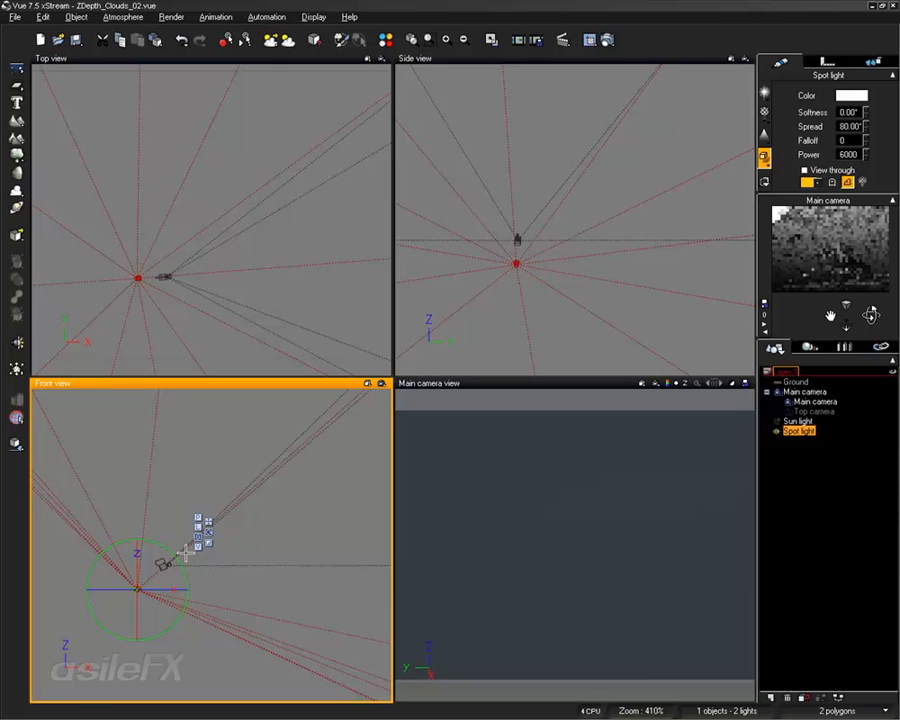
drag(175, 549, 160, 521)
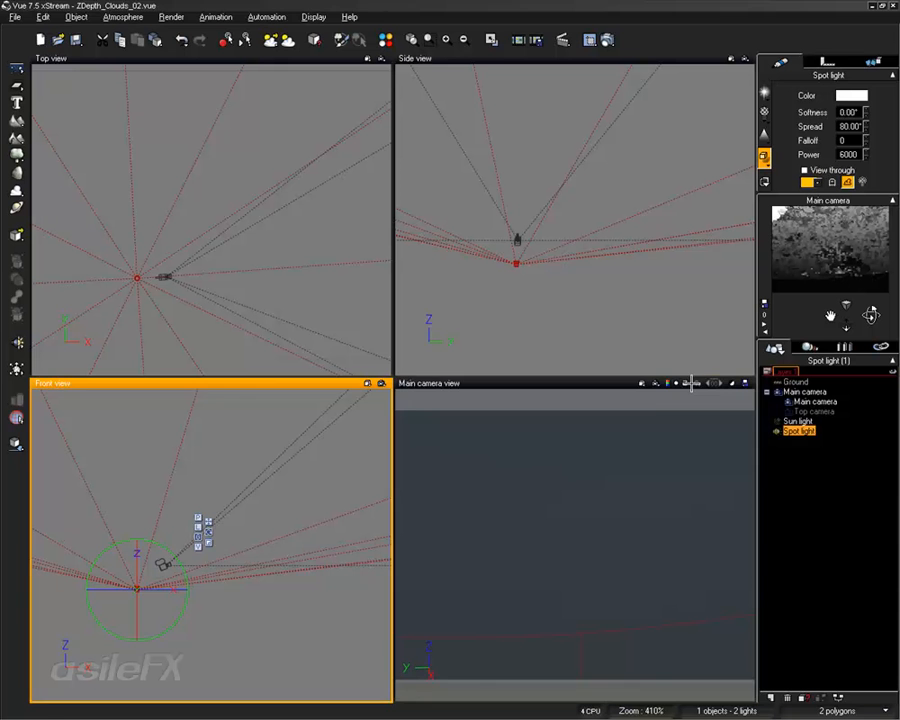
click(656, 383)
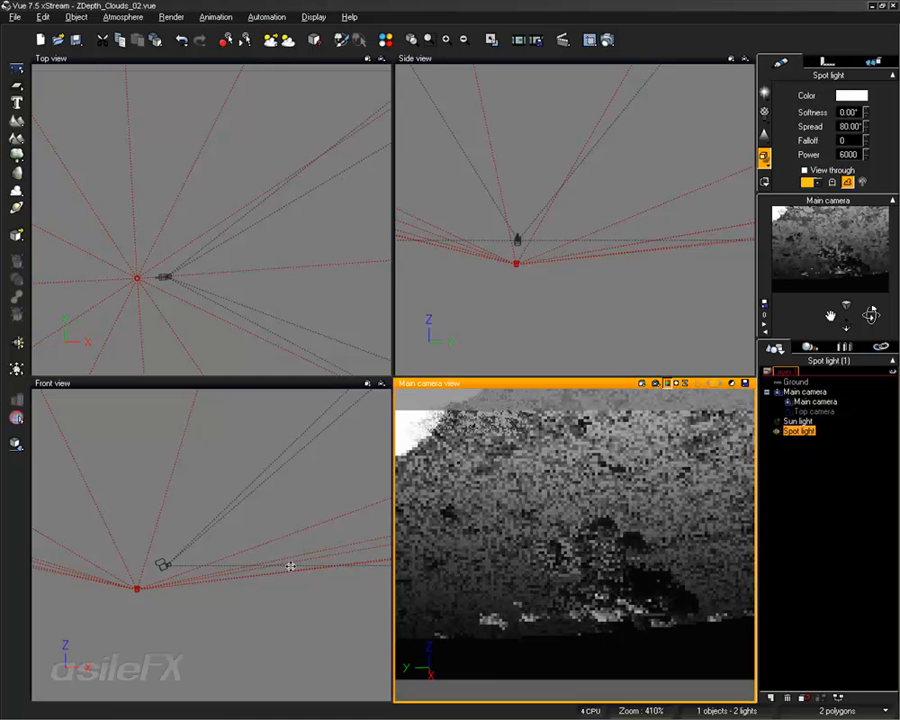
- Tilt the spot light slightly back toward the main camera's viewing direction in the front view and deselect it
drag(290, 567, 296, 544)
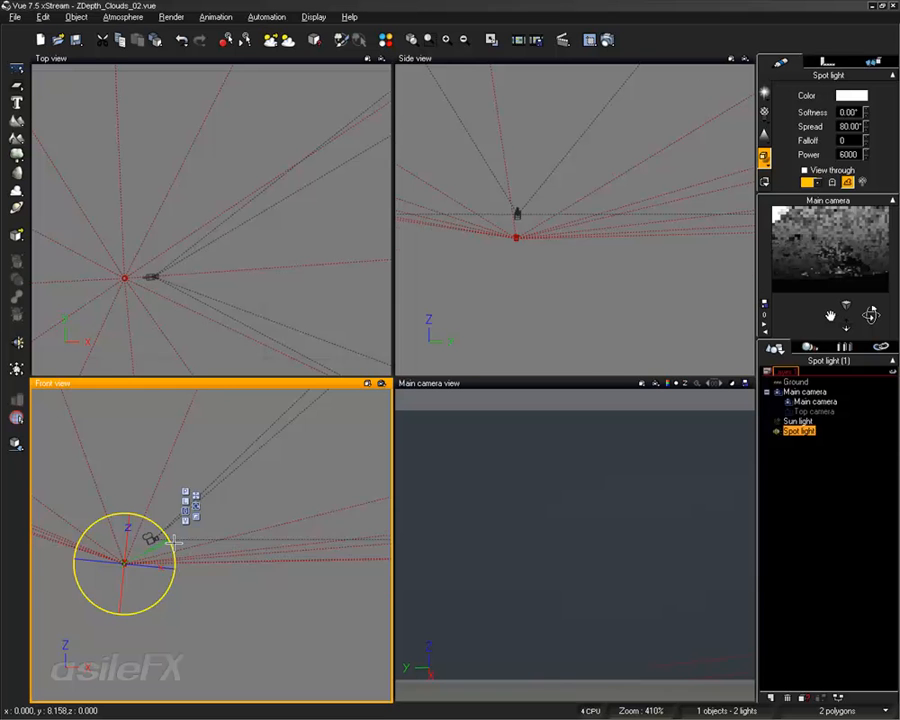
drag(174, 542, 177, 546)
mouse_move(223, 285)
right_down()
mouse_move(232, 287)
mouse_move(225, 284)
right_up()
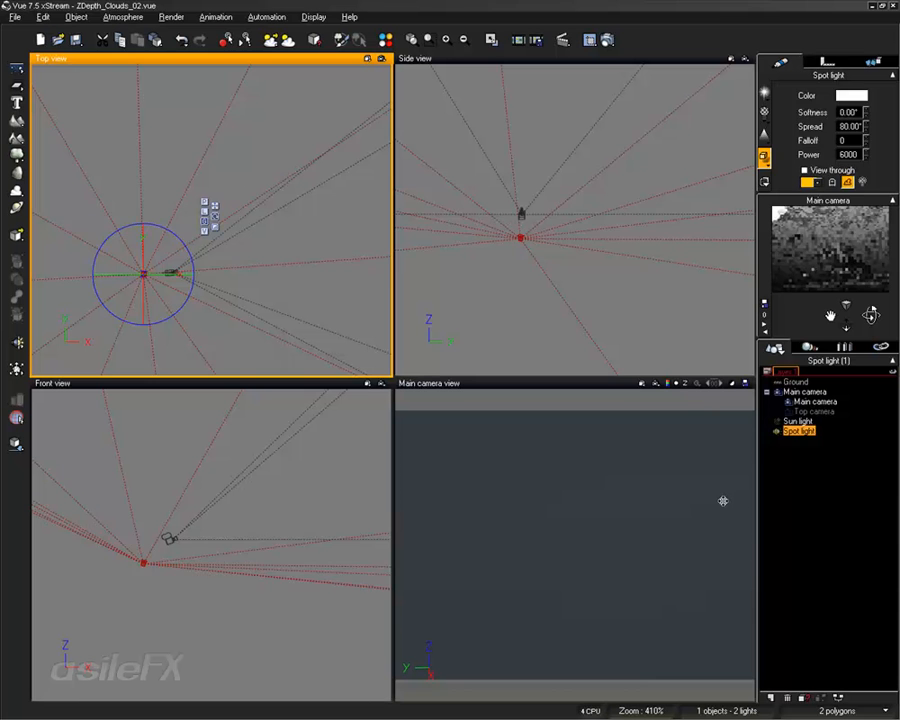
click(816, 466)
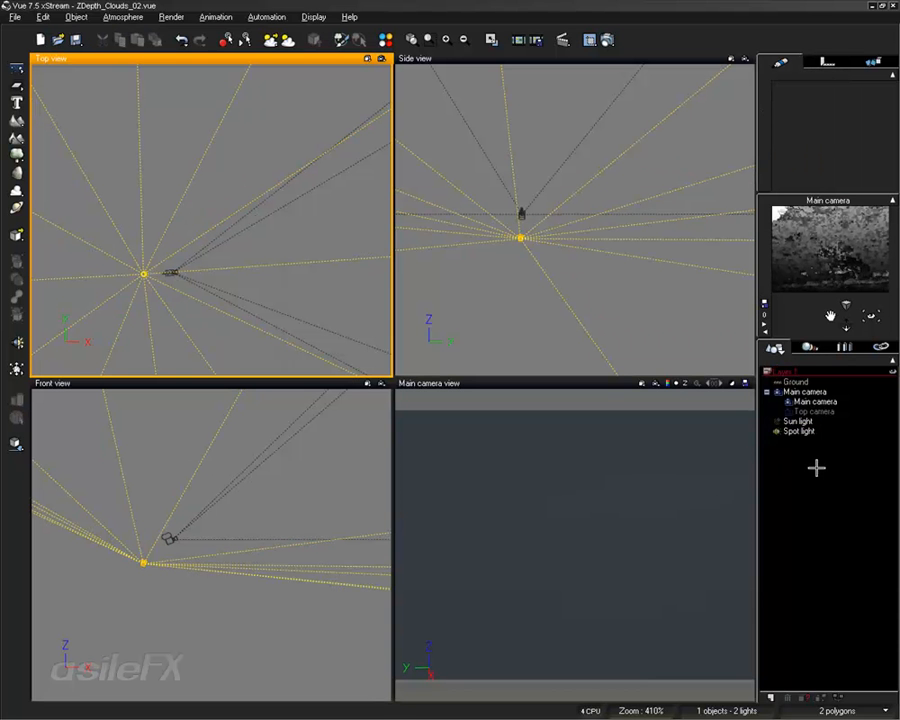
- Switch the atmosphere's lighting model from global ambience to Standard and refresh the main camera preview
click(120, 18)
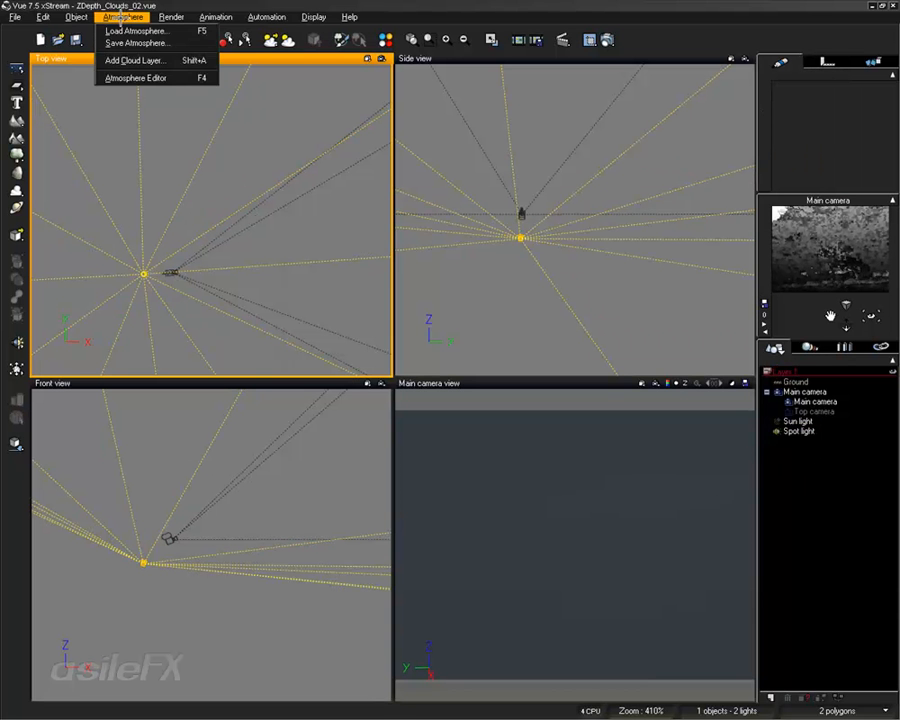
click(128, 78)
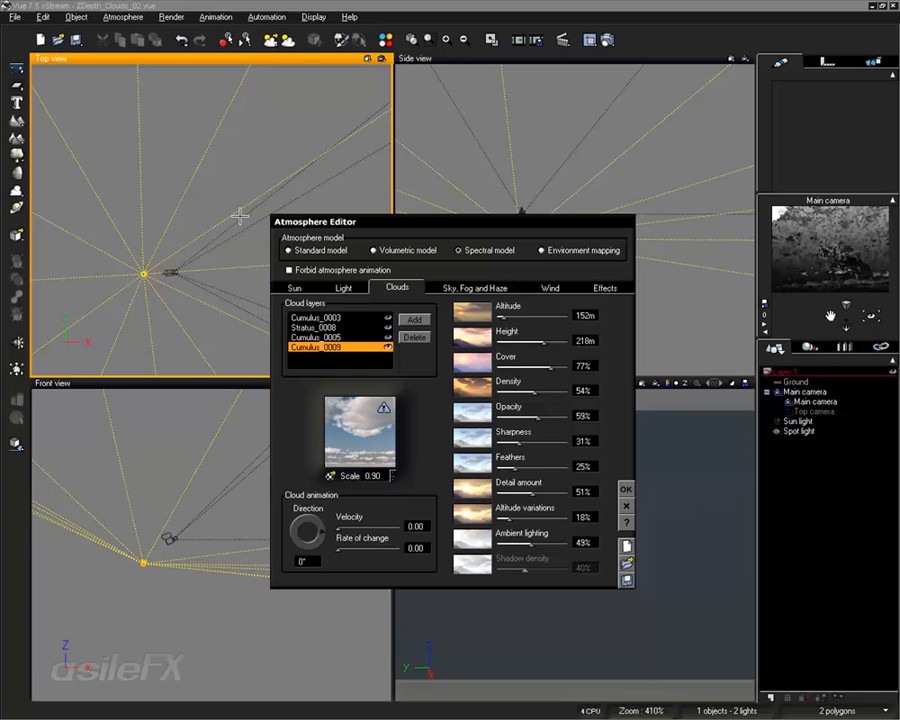
click(364, 288)
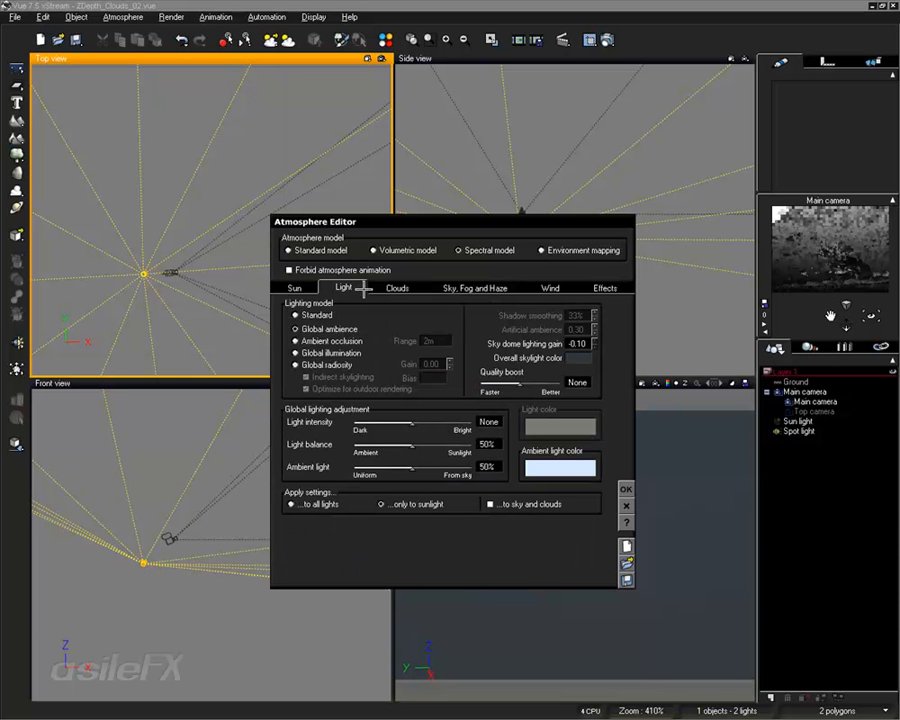
click(320, 316)
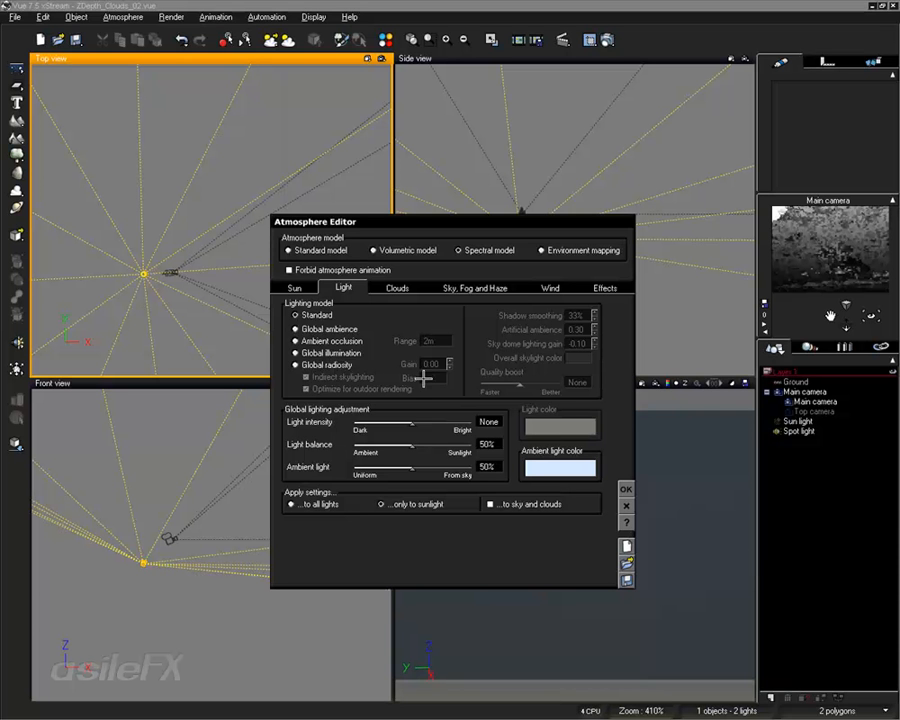
right_click(799, 243)
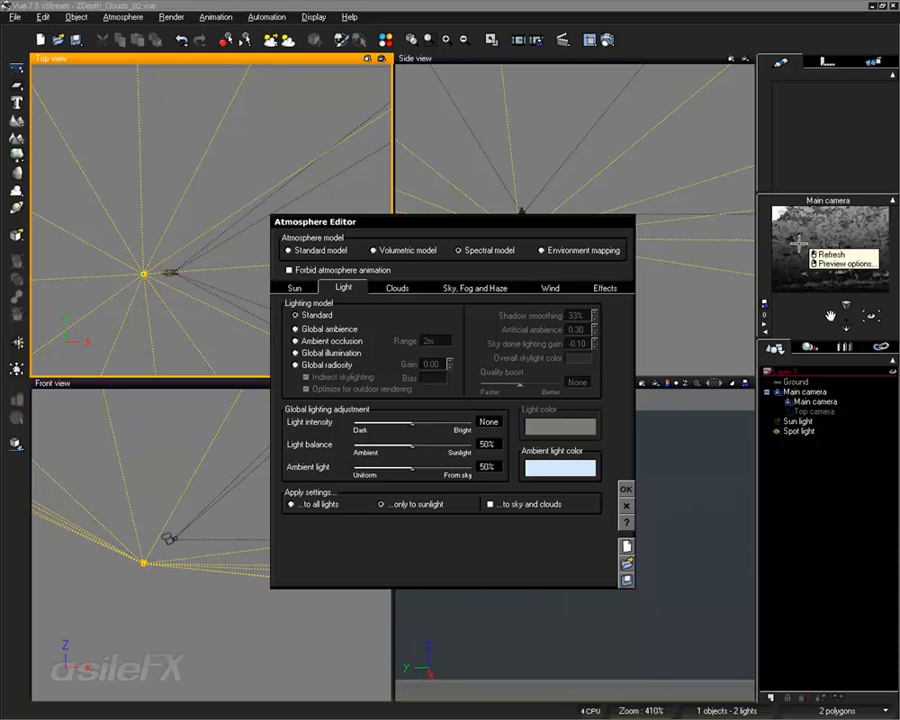
click(831, 254)
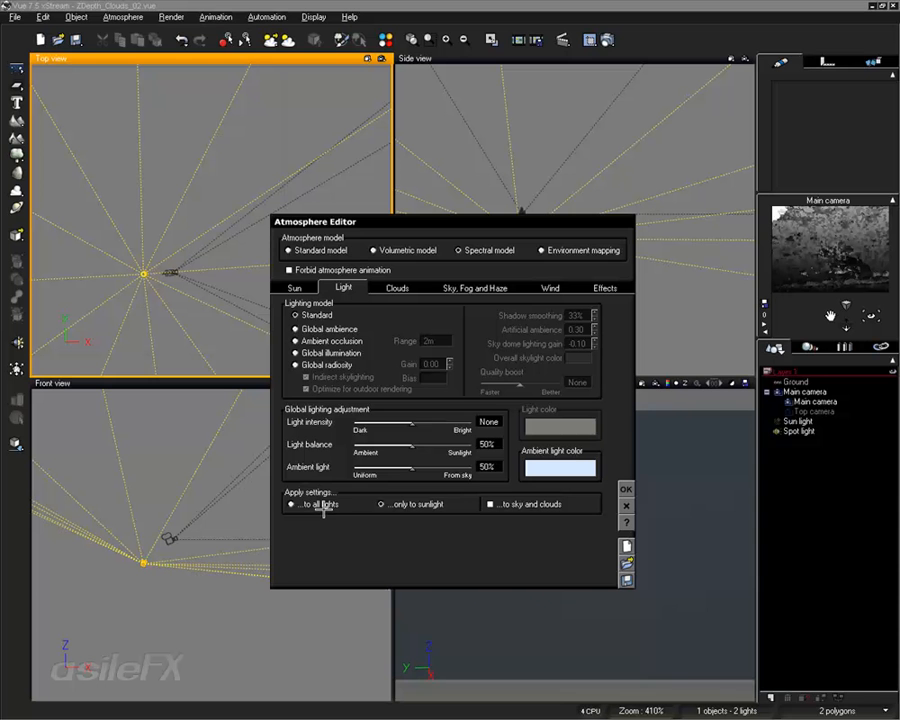
- Apply the atmosphere's light settings to all lights with light balance 100% and ambient light 0%, and accept the changes
click(321, 505)
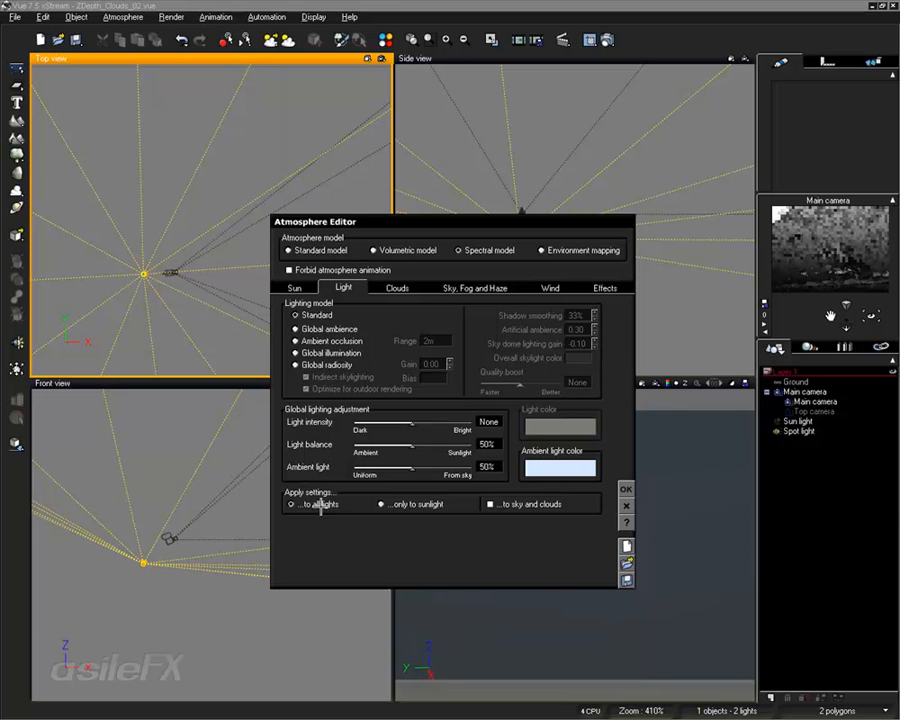
drag(412, 445, 381, 463)
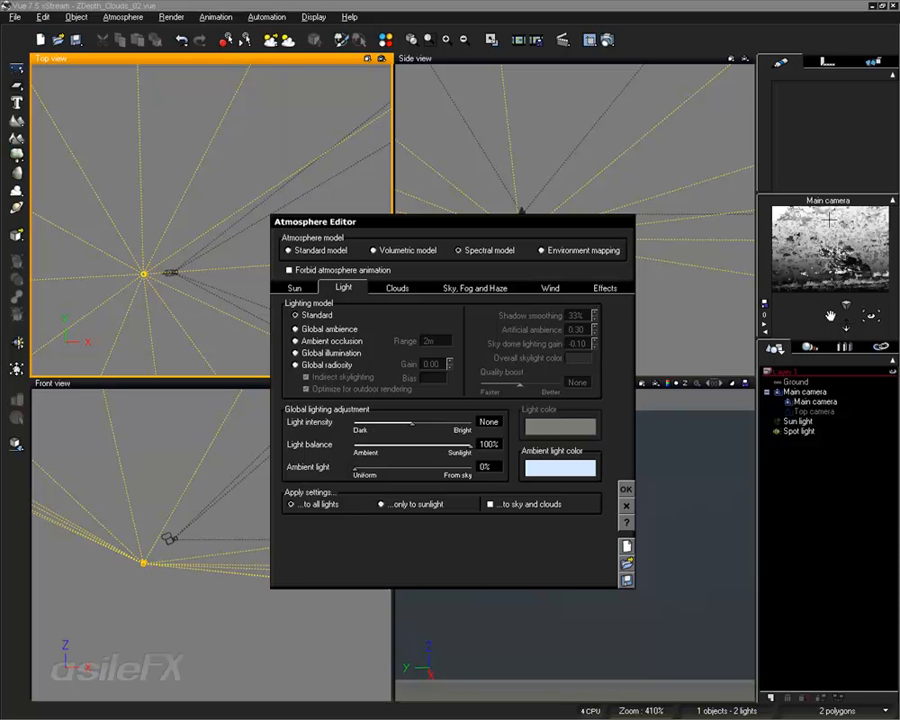
right_click(831, 236)
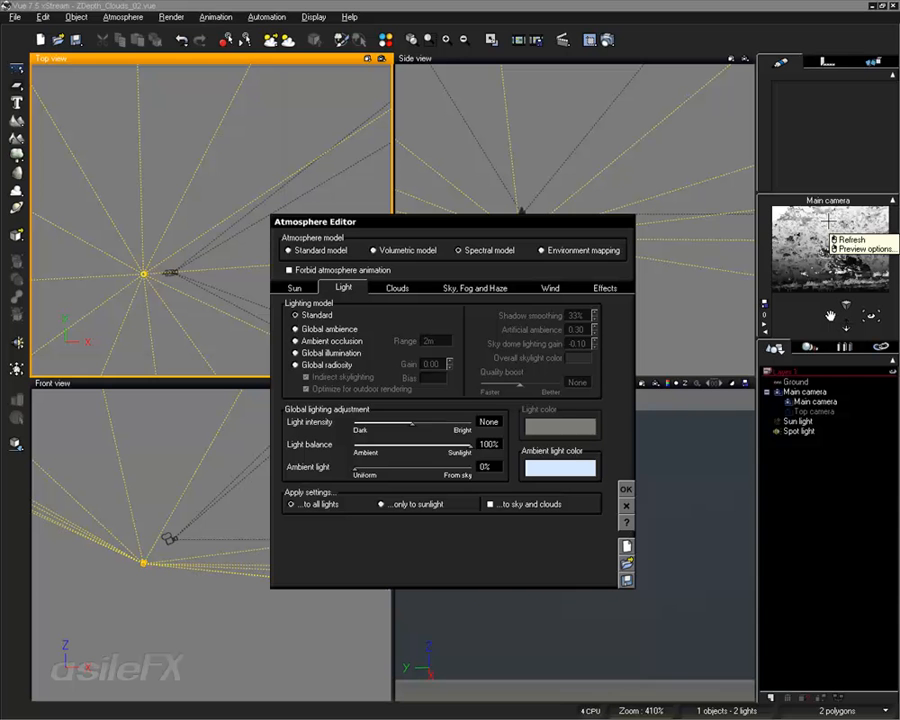
click(848, 240)
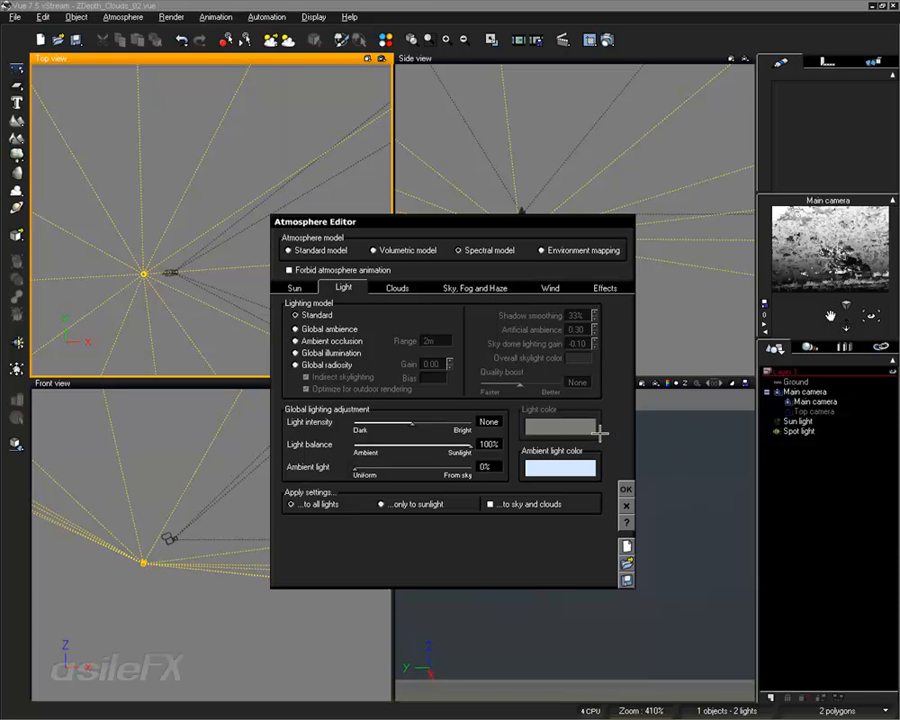
click(627, 489)
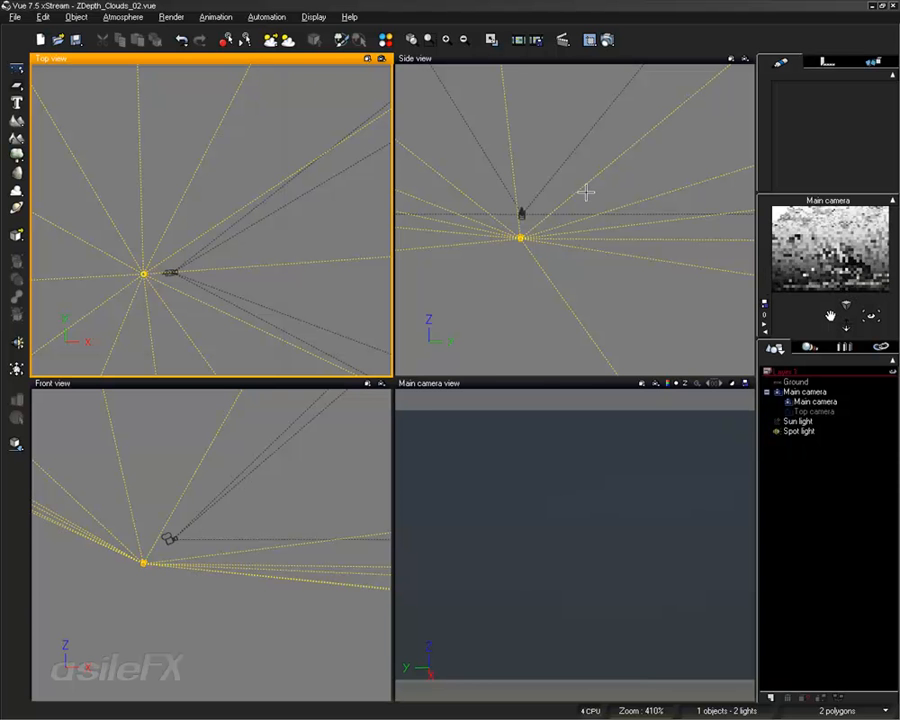
- Enlarge the main camera view and save the scene as ZDepth_Clouds_02_z.vue
double_click(536, 382)
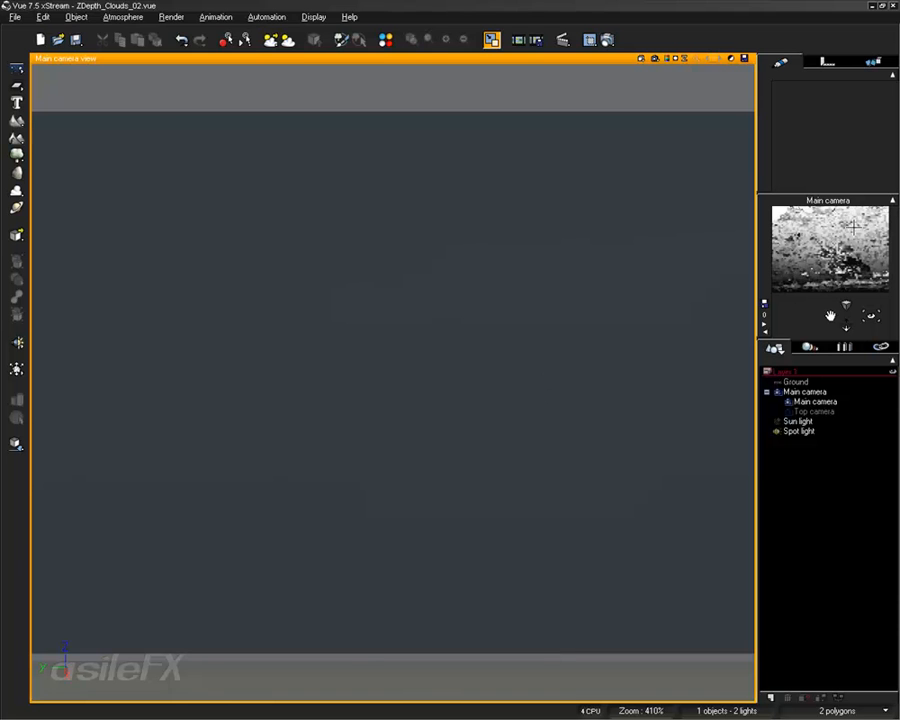
click(171, 17)
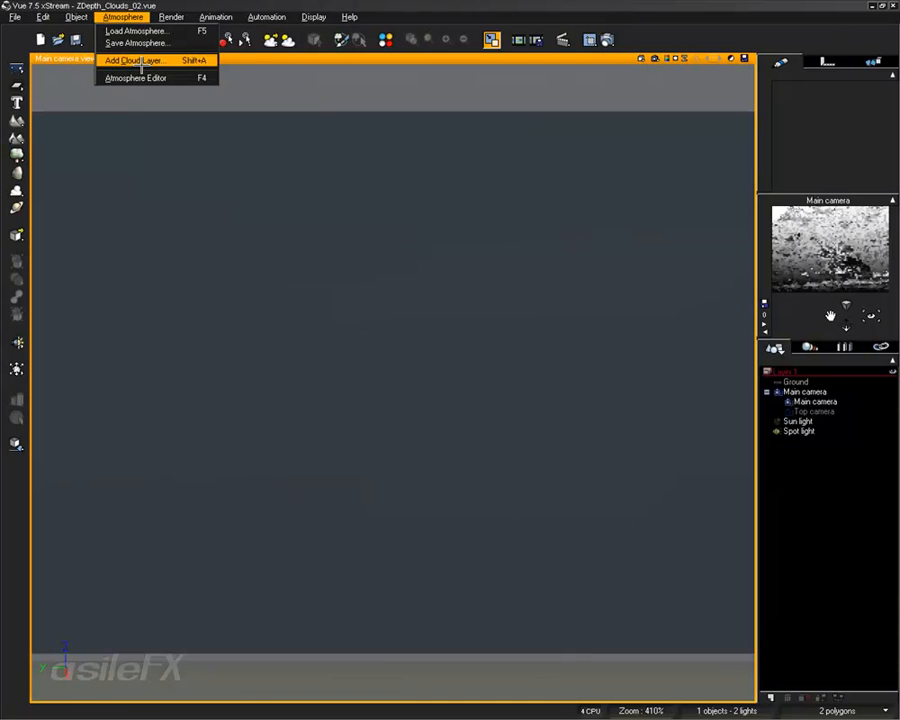
click(163, 18)
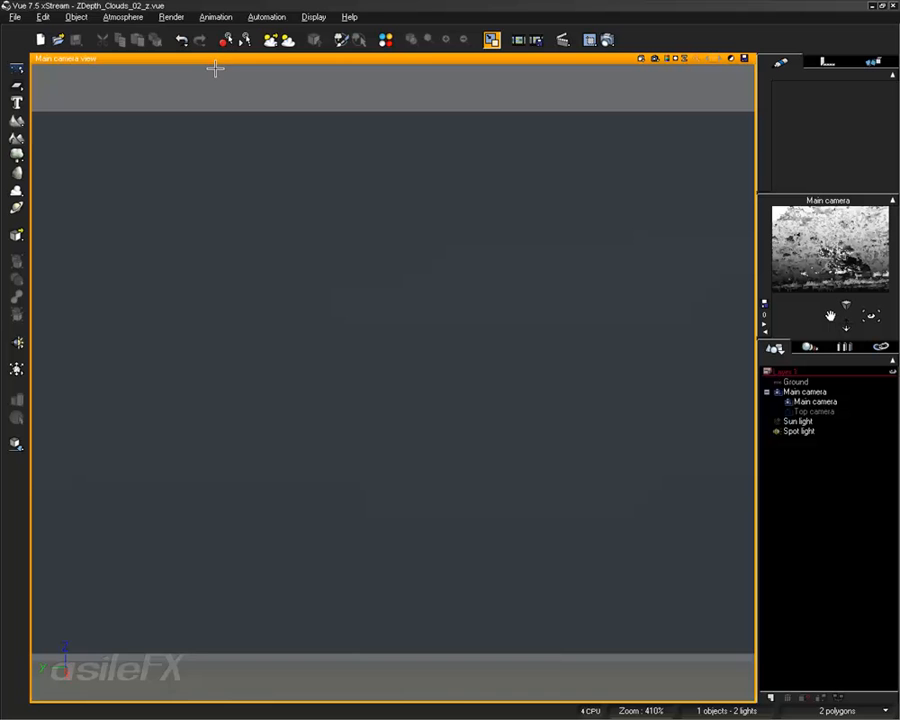
- Turn off GI ambient lighting and Receive shadows in the Cumulus_0009 cloud material and accept the changes
click(123, 17)
click(127, 75)
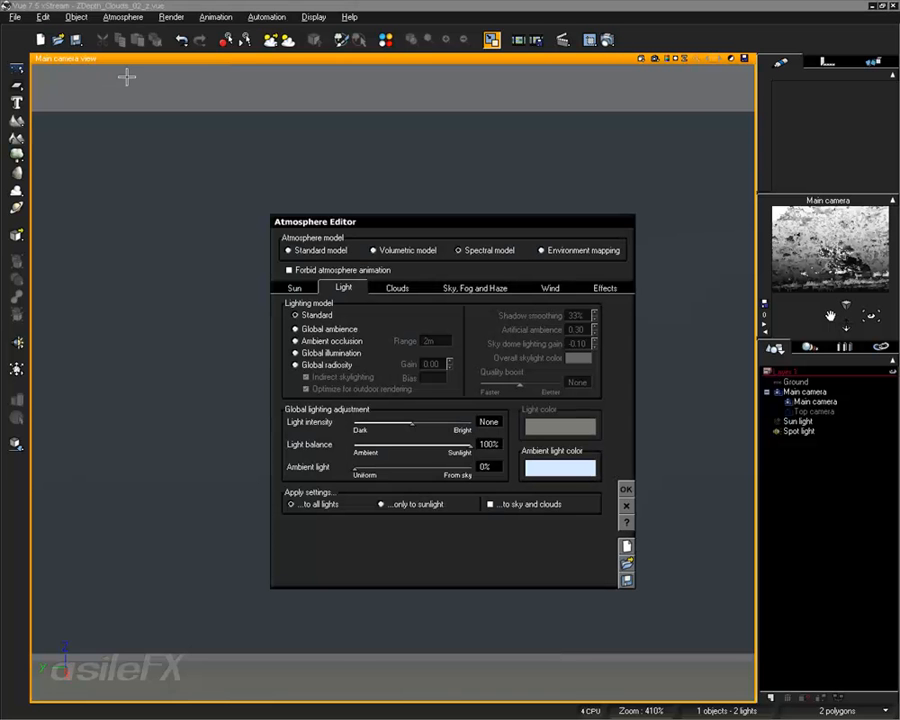
click(397, 287)
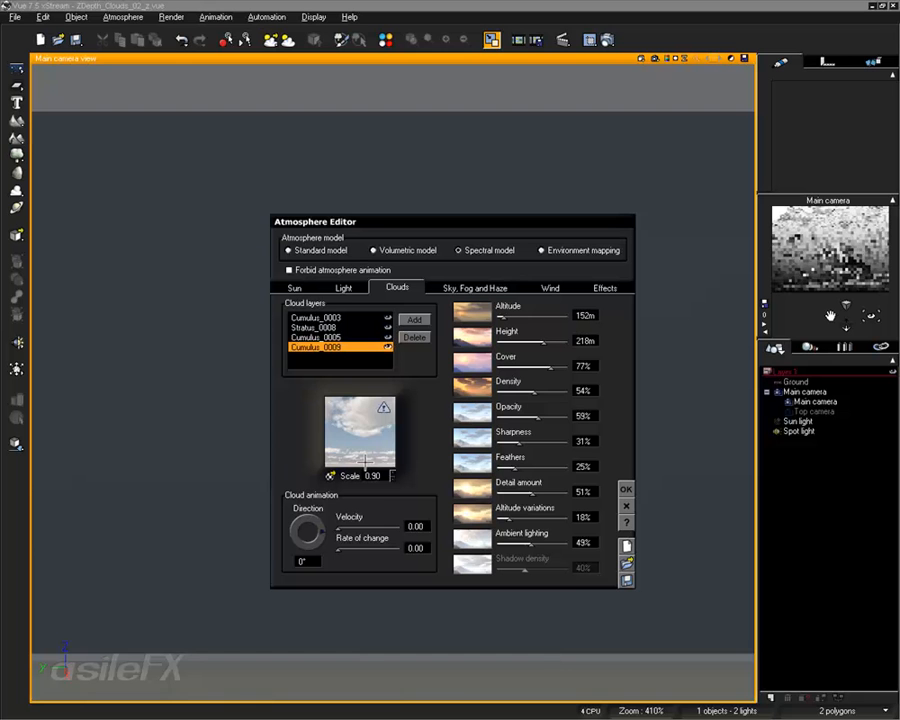
right_click(361, 405)
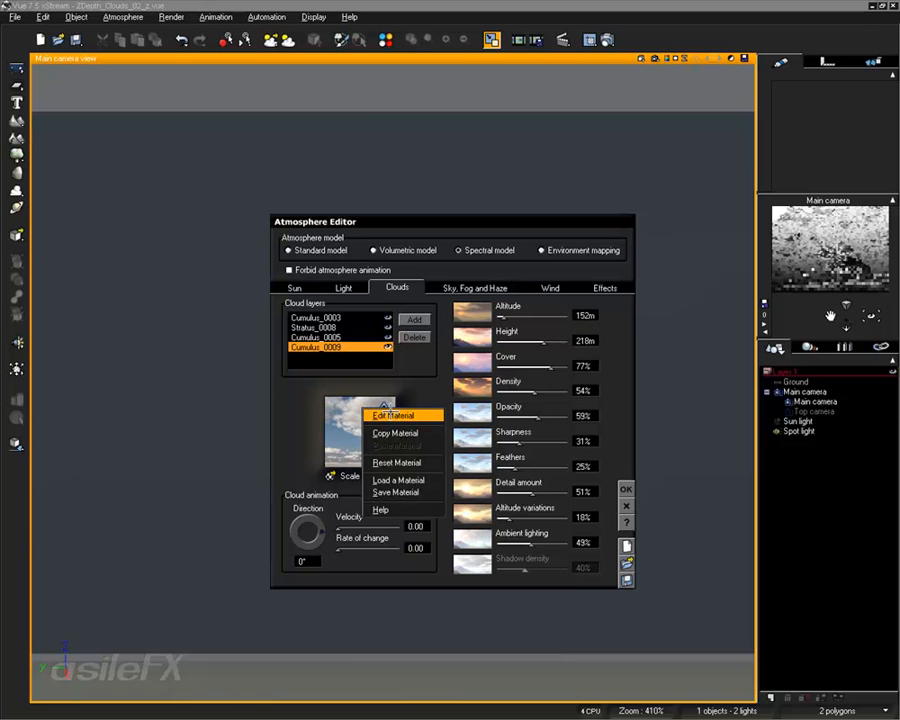
click(390, 415)
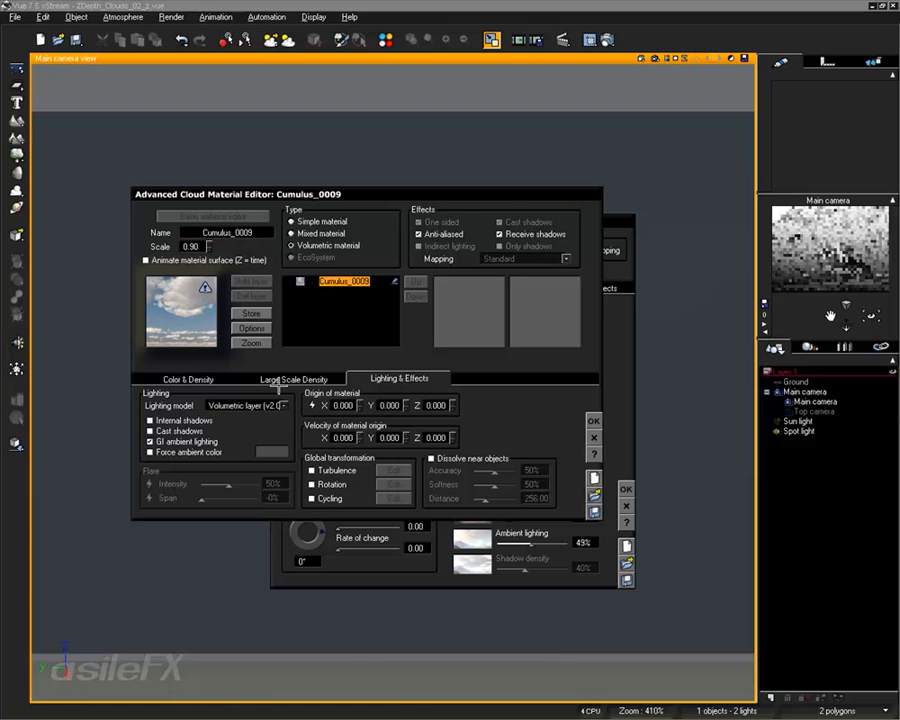
click(163, 441)
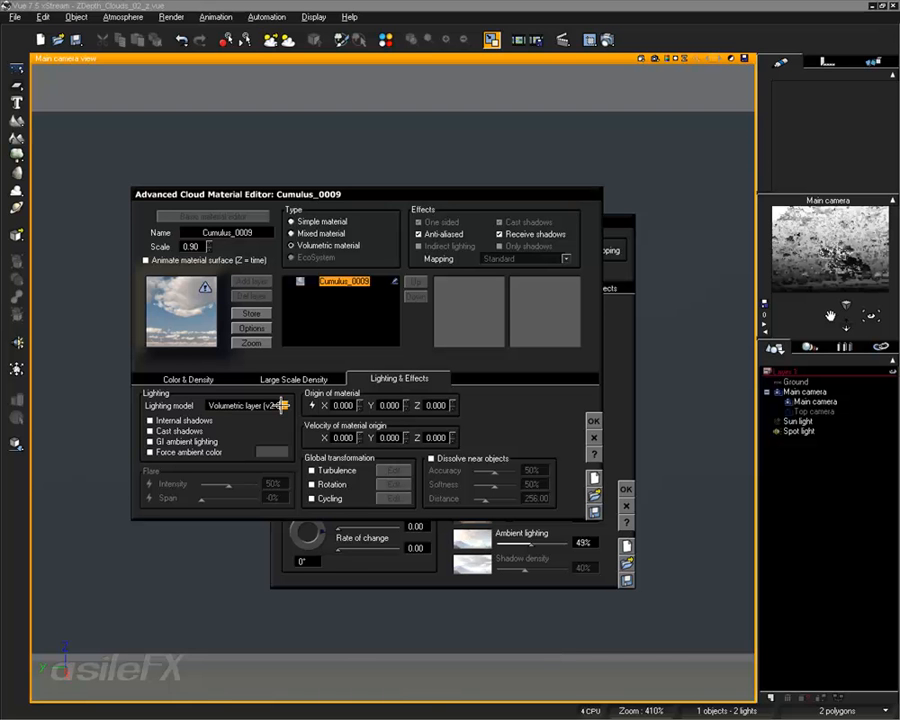
click(538, 233)
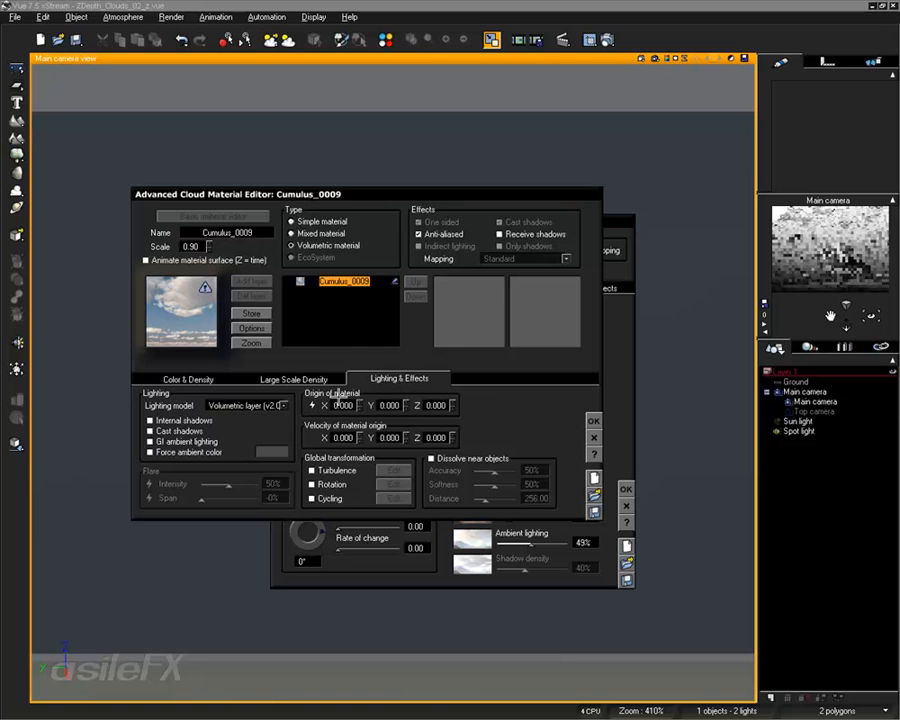
click(592, 421)
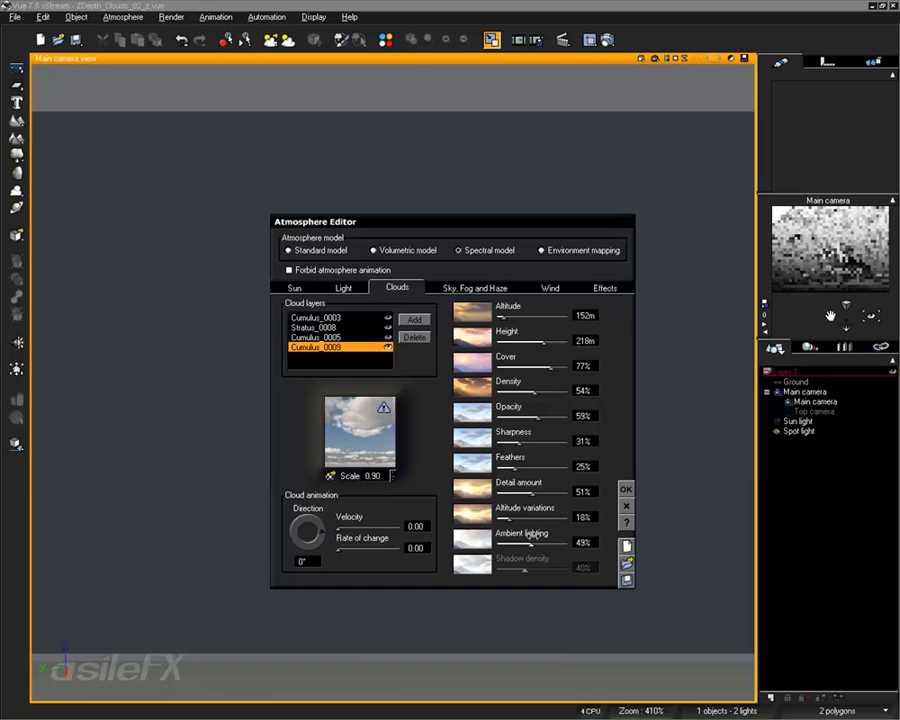
- Set the Cumulus_0009 material's volumetric color to mid grey with red, green and blue at 128, and accept the material
right_click(357, 416)
click(374, 424)
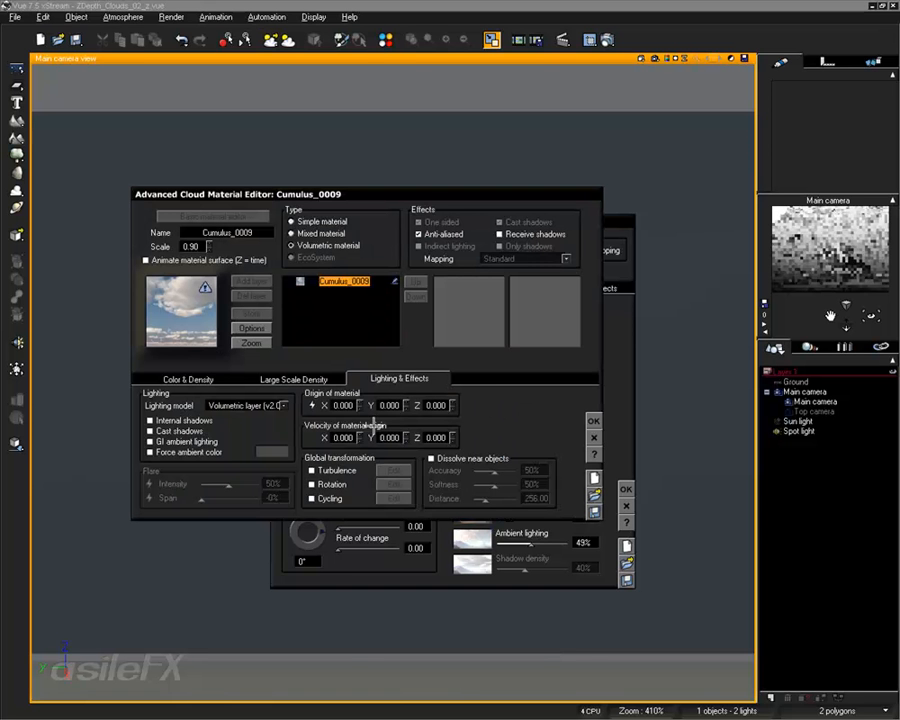
click(202, 379)
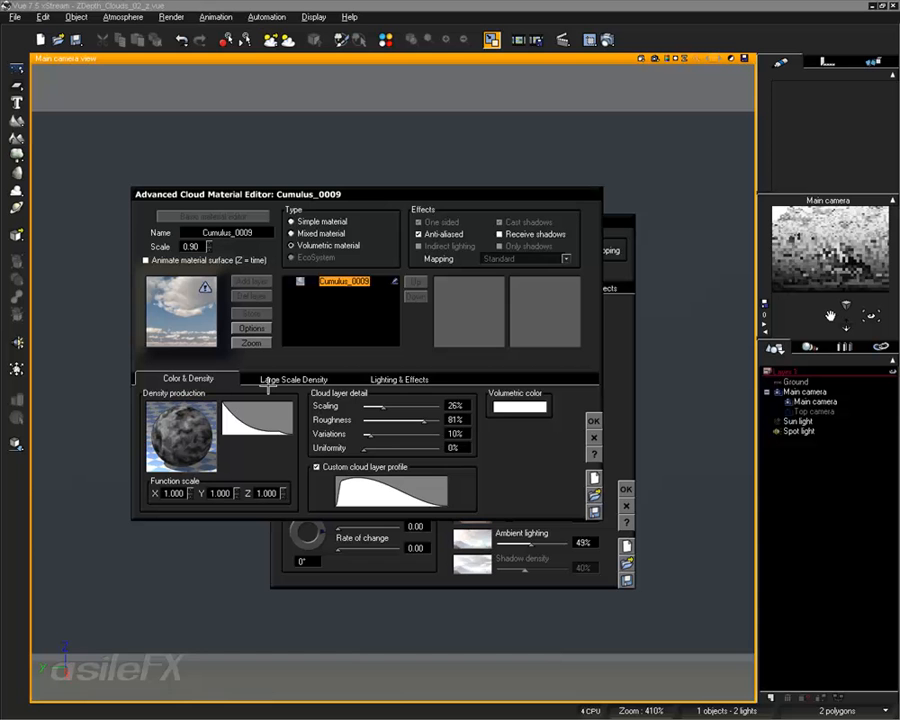
right_click(527, 407)
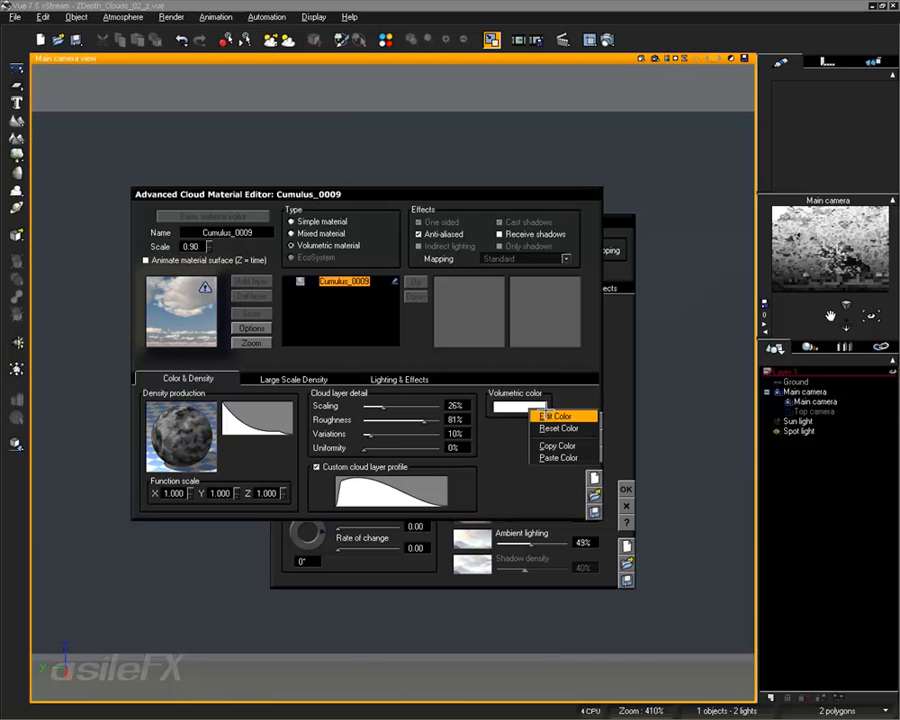
click(546, 414)
drag(562, 362, 423, 272)
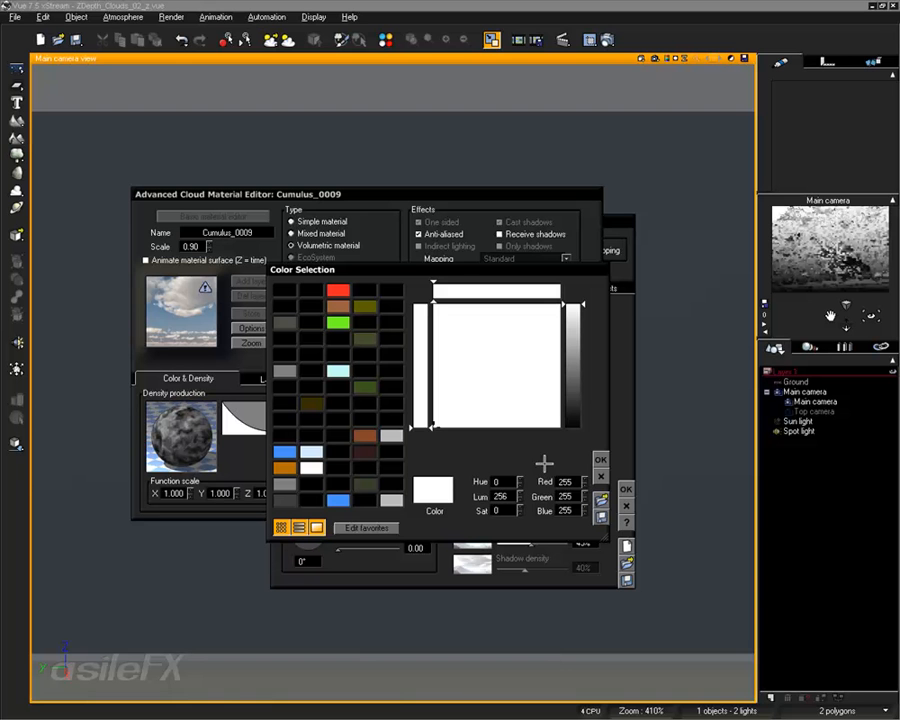
click(570, 482)
text(28)
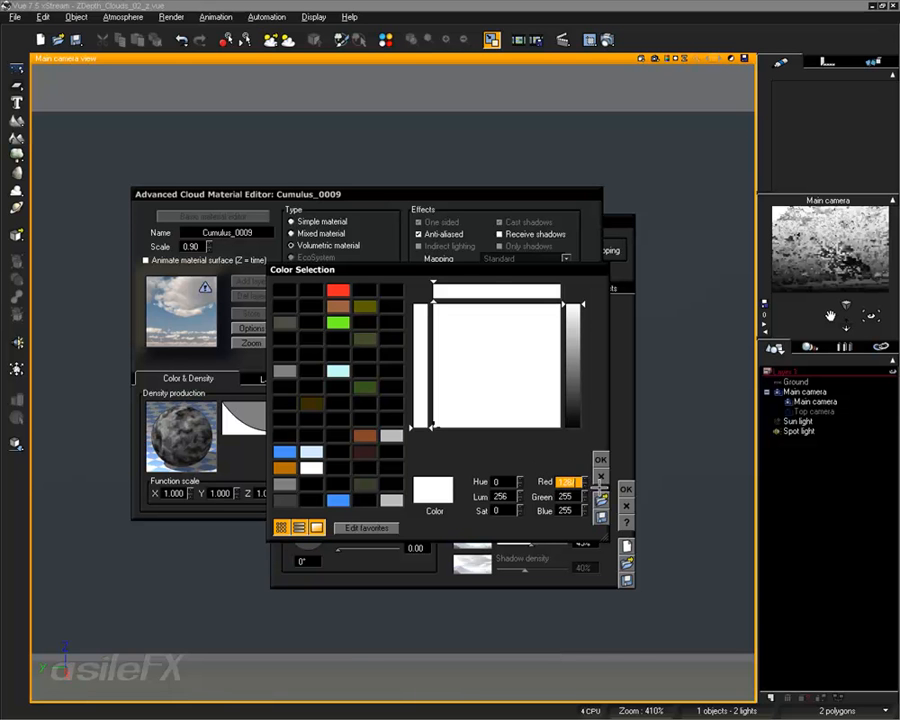
key(Tab)
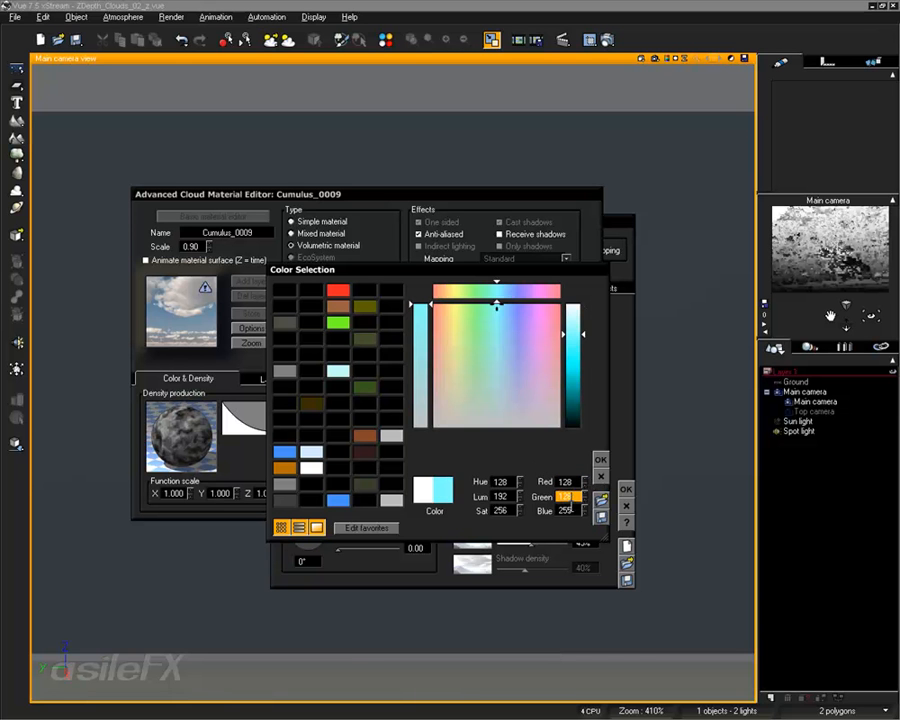
text(128)
key(Tab)
text(128)
key(Return)
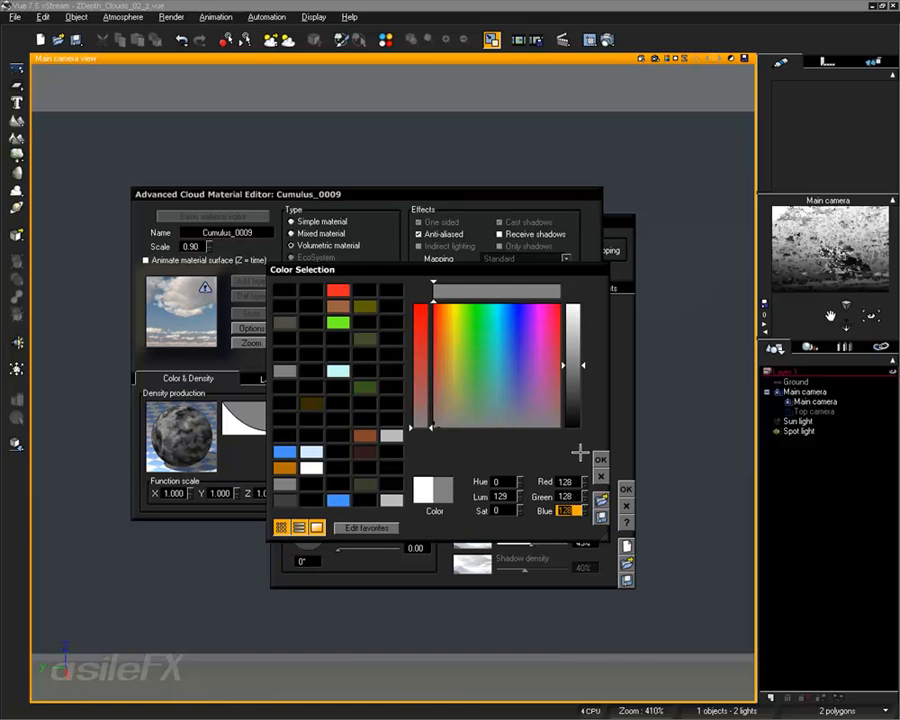
click(600, 459)
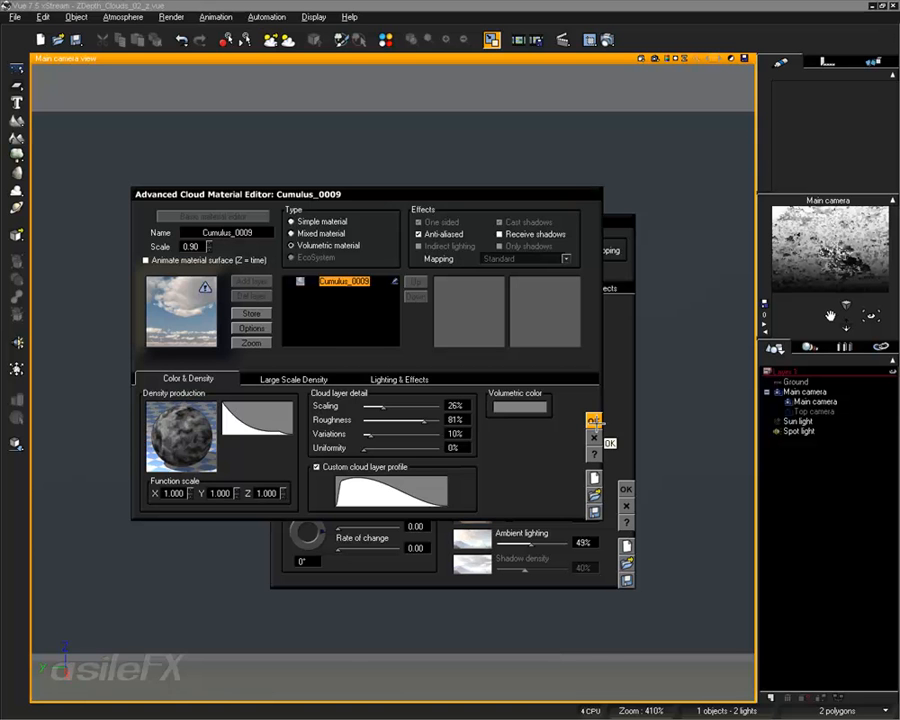
click(594, 421)
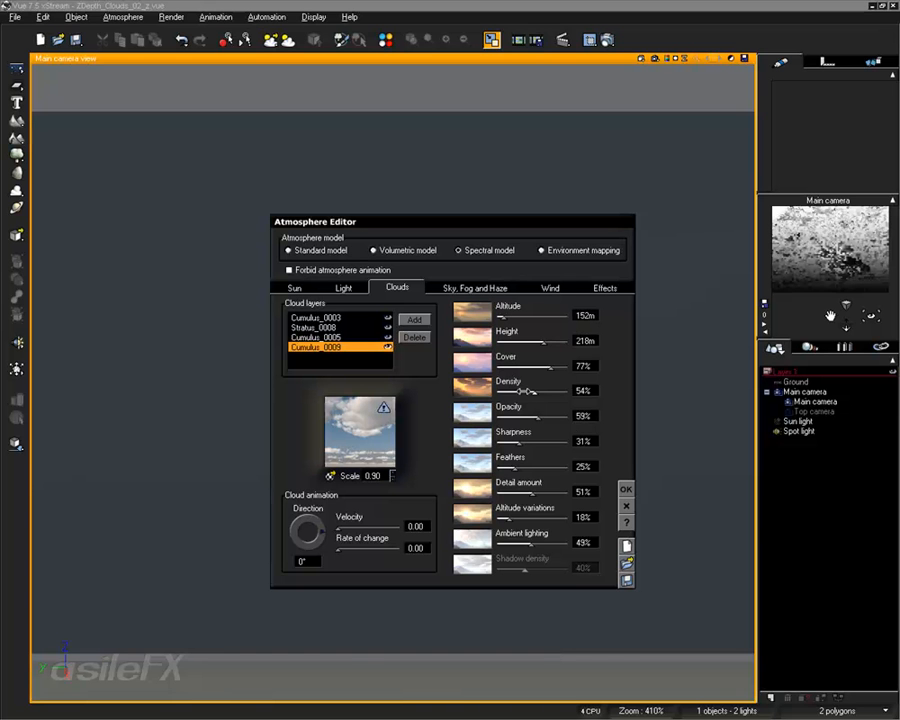
- Raise the Cumulus_0009 layer's density, opacity and ambient lighting to 100%
drag(534, 385, 567, 384)
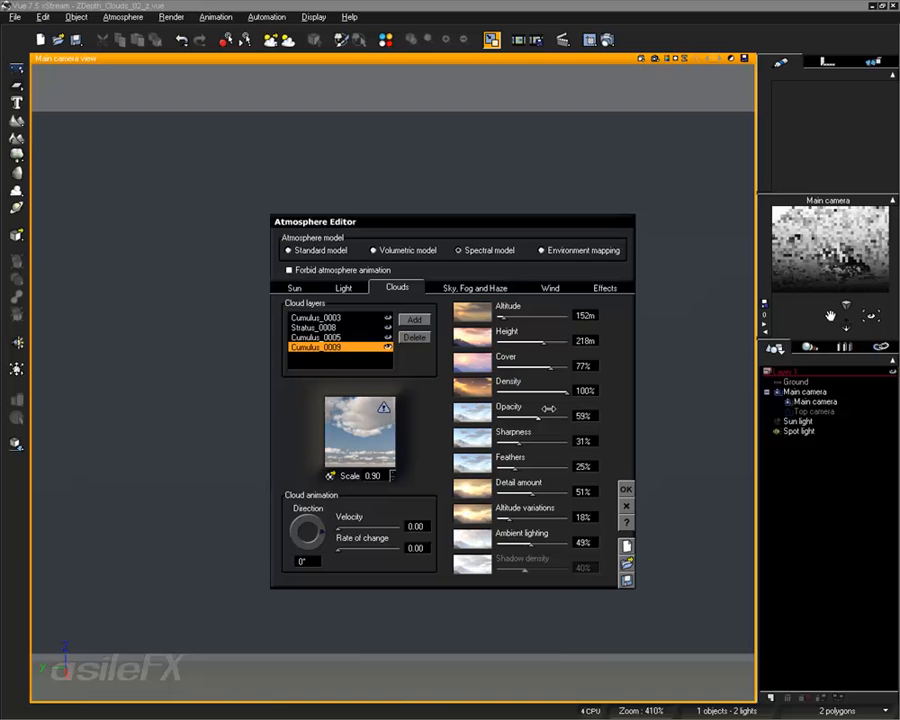
drag(548, 408, 558, 408)
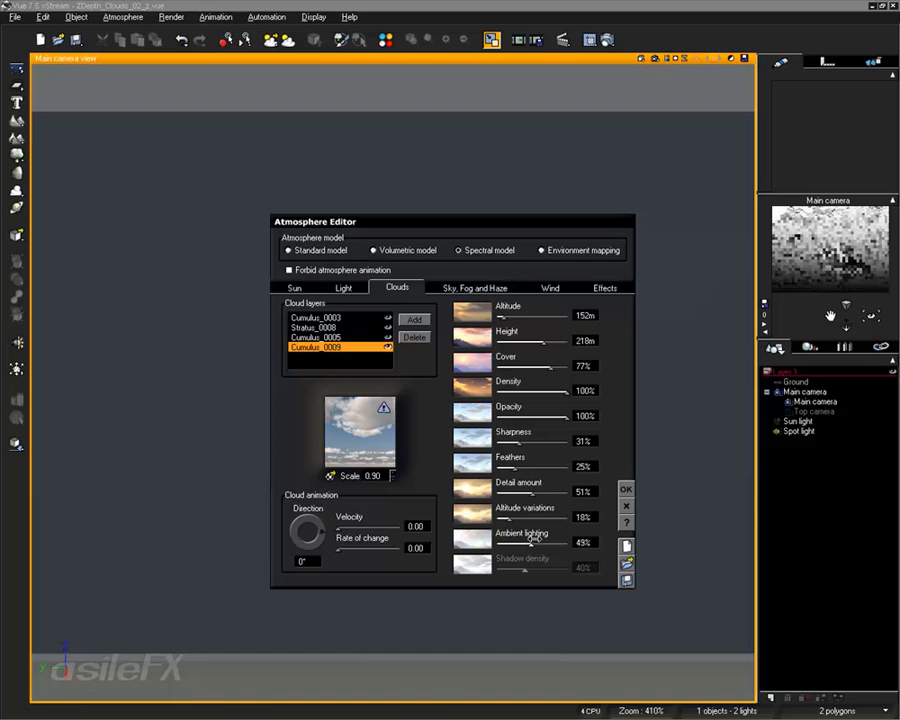
drag(534, 537, 571, 534)
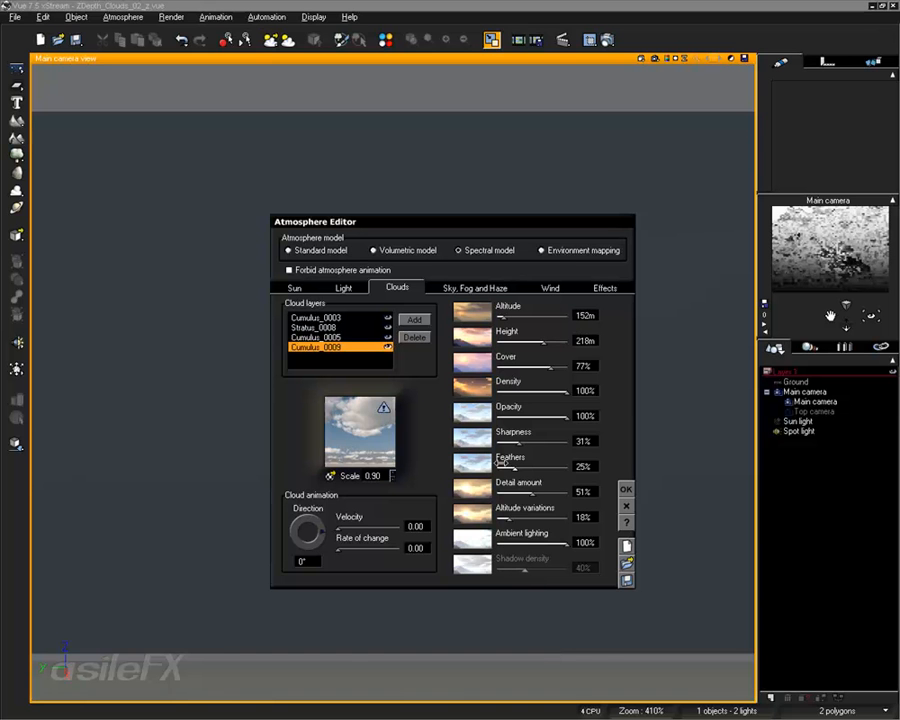
- Raise the Cumulus_0005 layer's density, opacity and ambient lighting to 100%
click(352, 337)
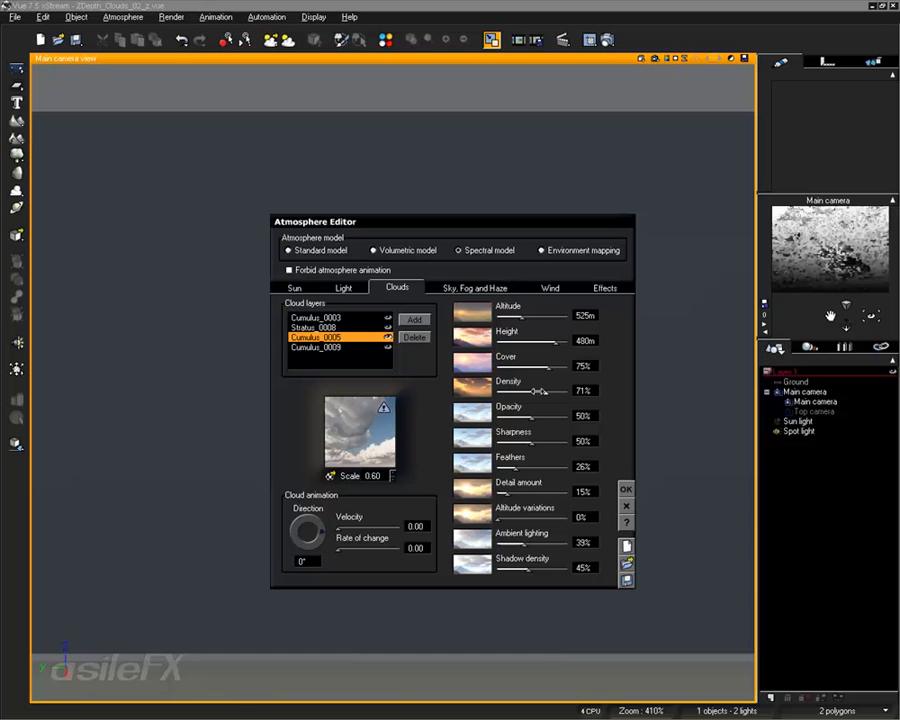
drag(541, 391, 565, 418)
drag(527, 541, 566, 541)
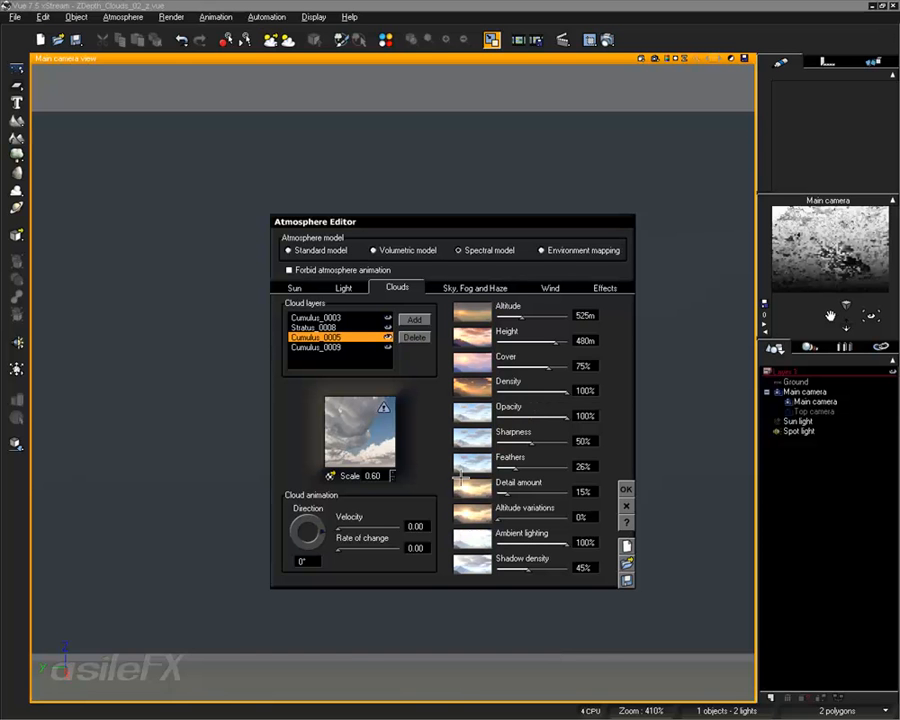
- Raise density, opacity and ambient lighting to 100% for the Stratus_0008 and Cumulus_0003 layers
click(355, 327)
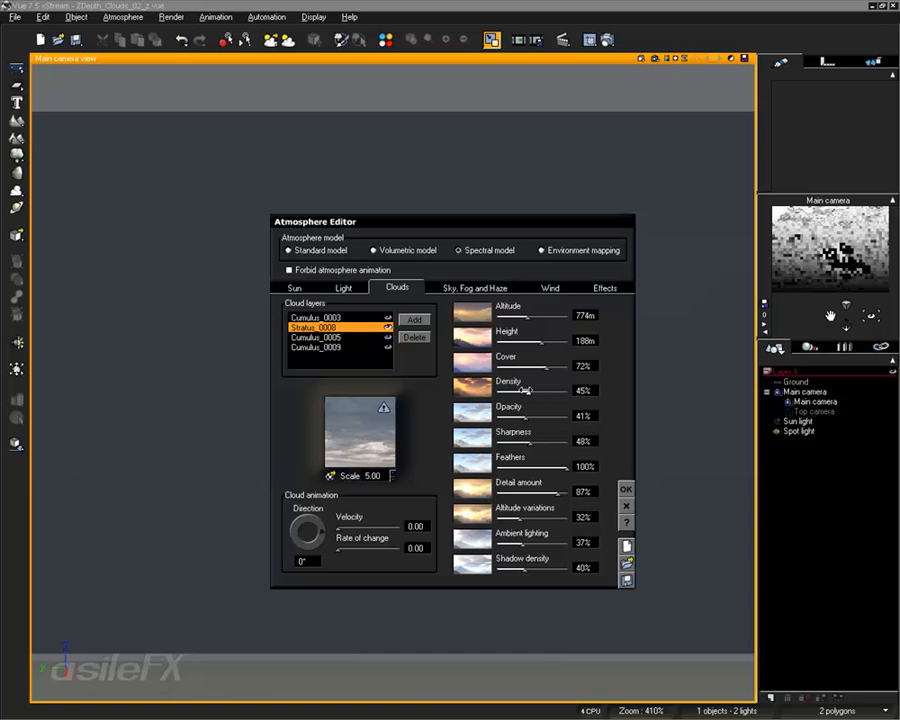
drag(527, 391, 567, 416)
drag(516, 537, 570, 539)
click(315, 317)
drag(535, 416, 568, 391)
- Set the Cumulus_0003 material's volumetric color to mid grey with red, green and blue at 128
right_click(356, 412)
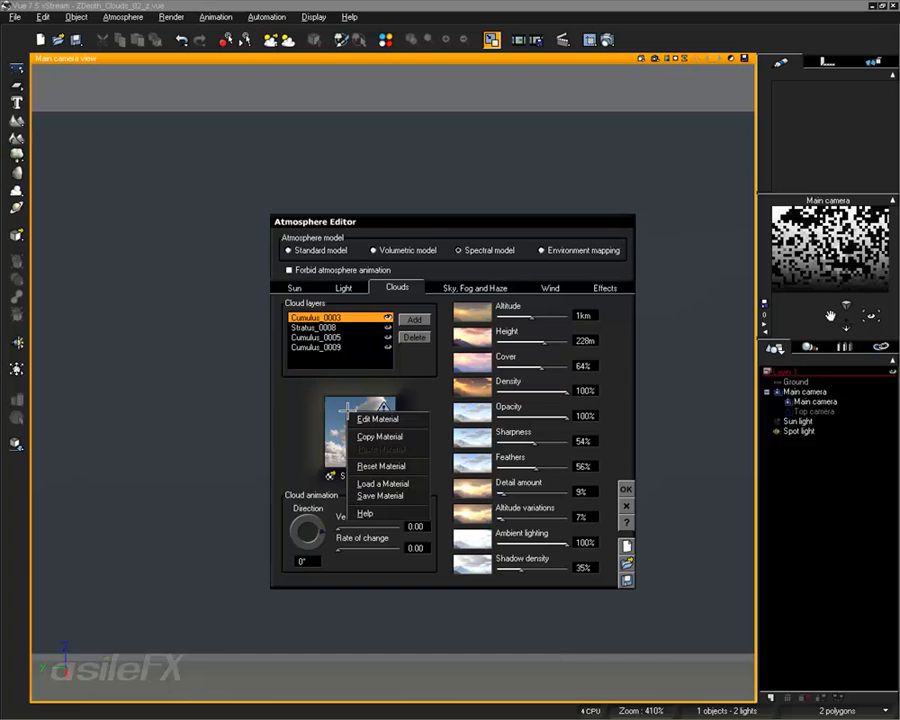
click(372, 362)
right_click(516, 407)
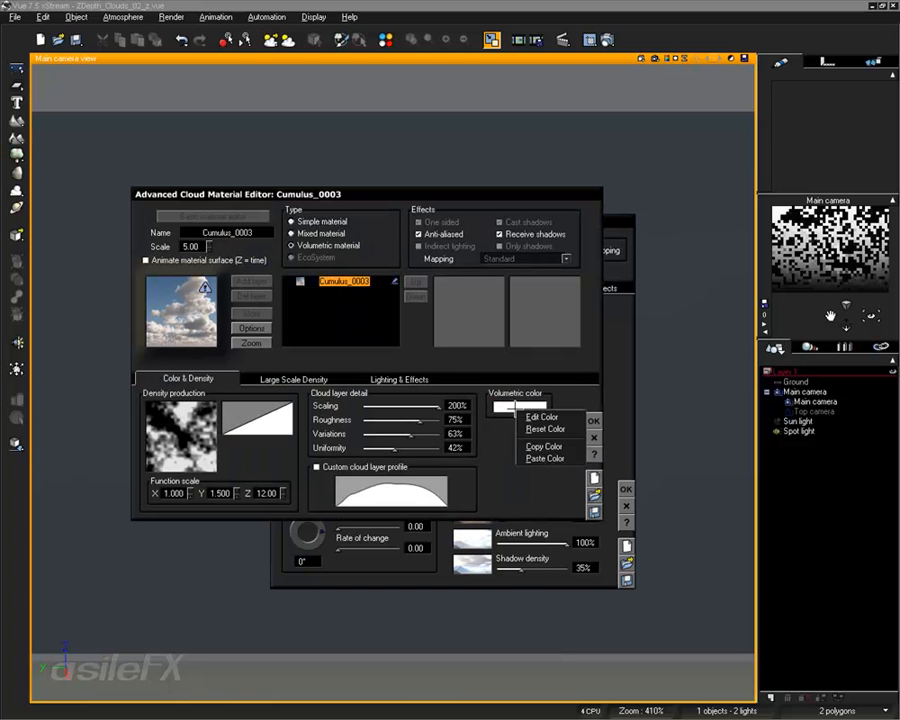
click(545, 416)
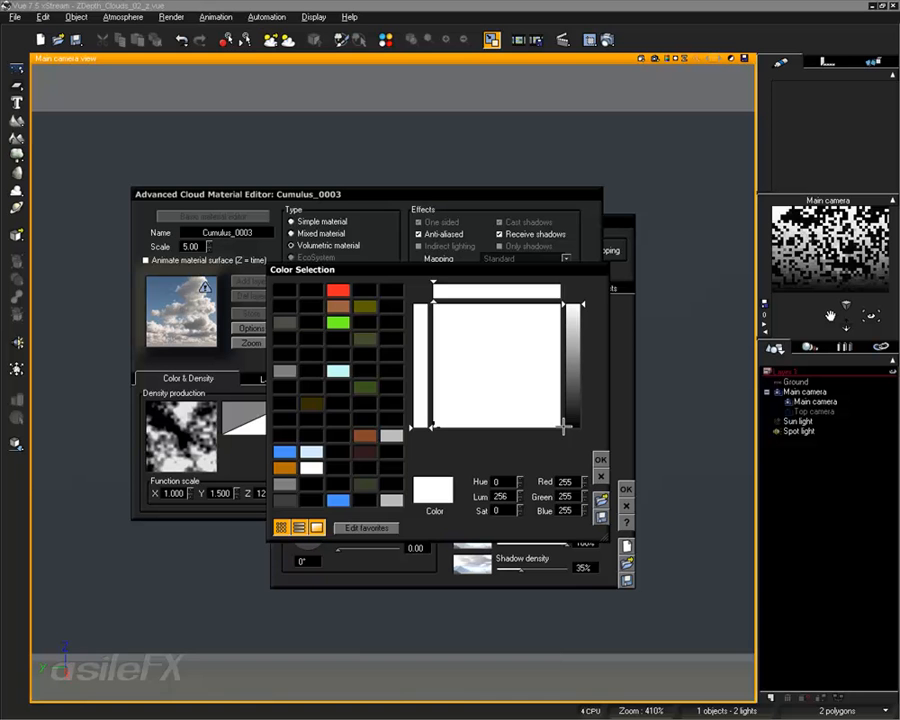
text(128)
click(566, 496)
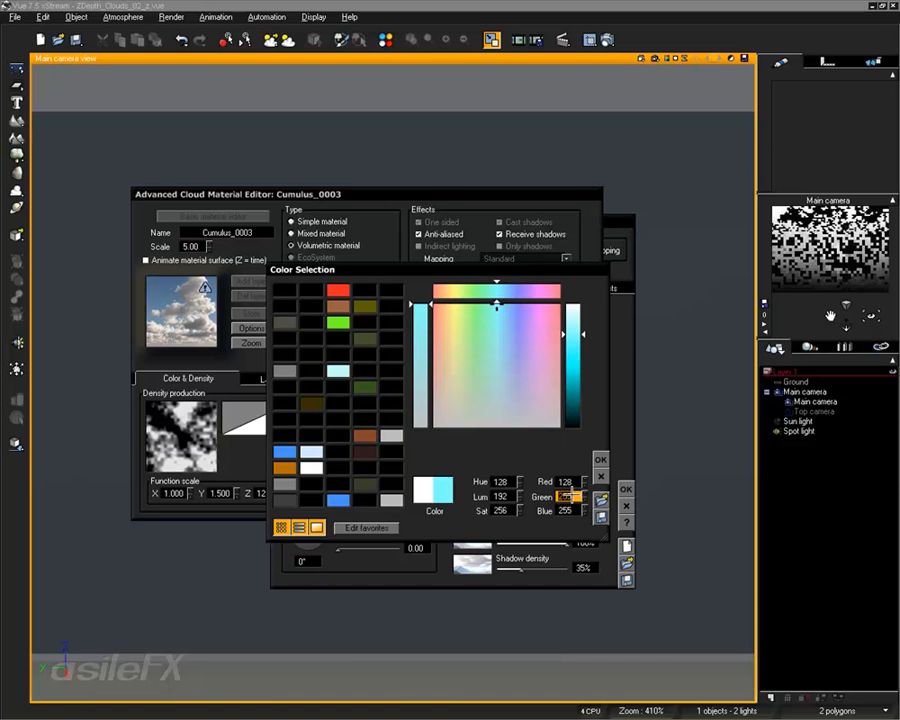
text(128)
click(568, 510)
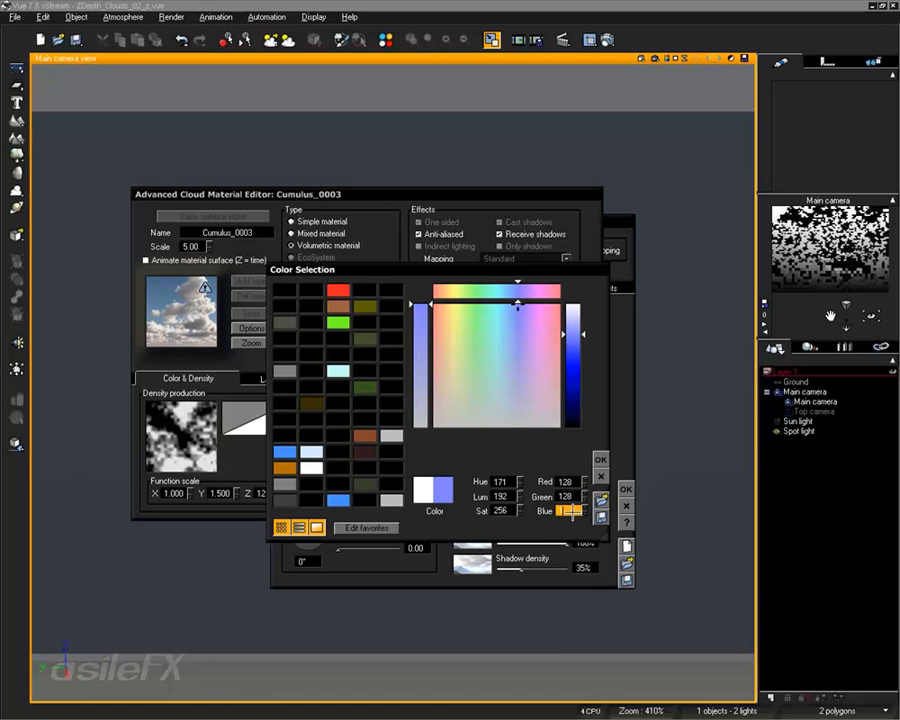
click(600, 459)
- Reopen the Cumulus_0003 volumetric color and store its grey in the first swatch of the favorite colors
right_click(541, 403)
click(564, 411)
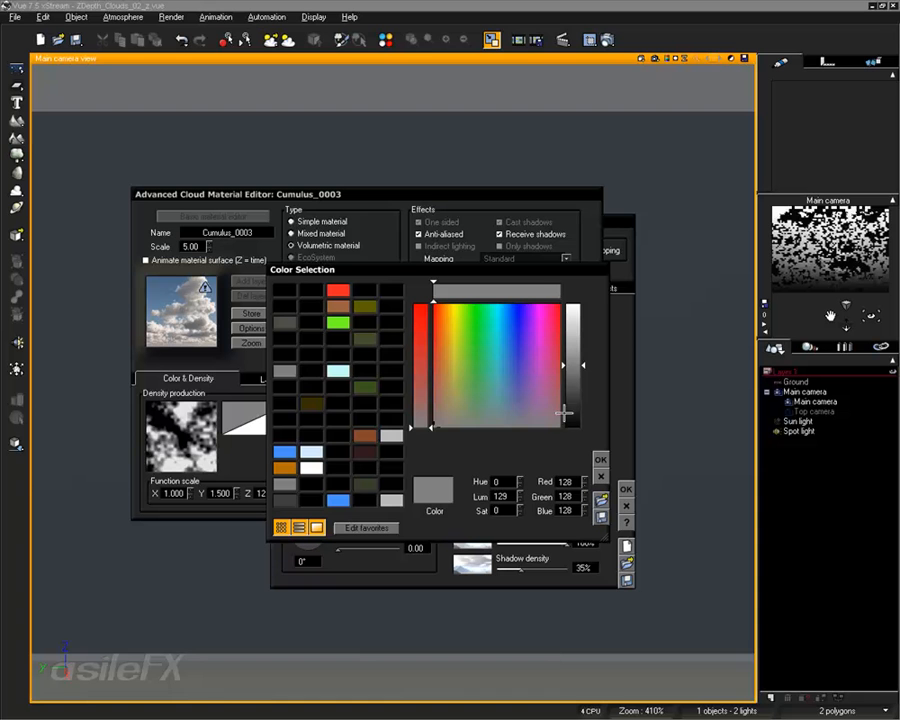
drag(432, 487, 286, 291)
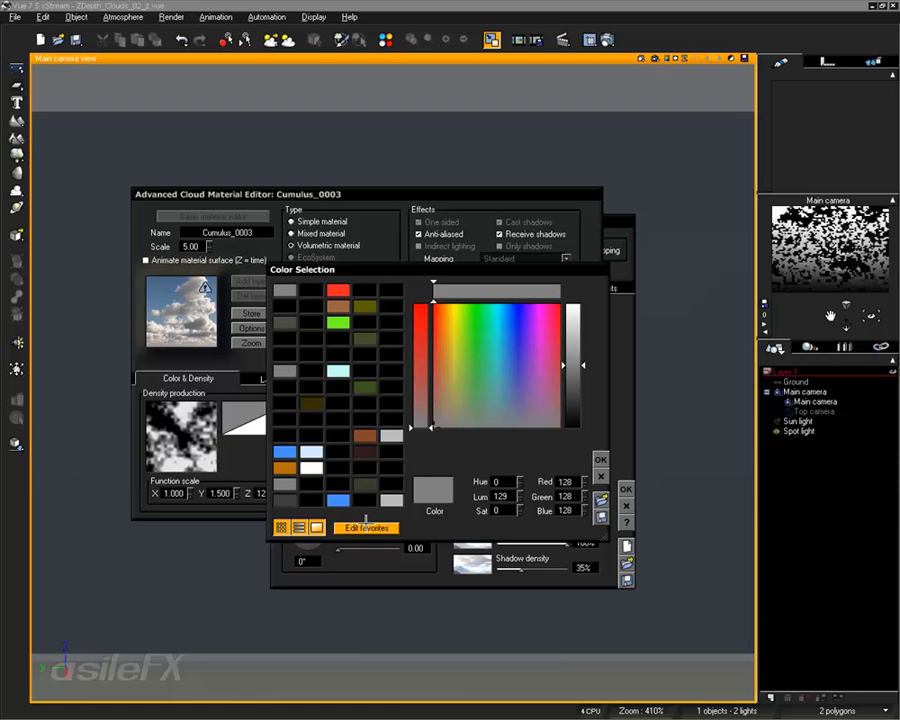
click(368, 525)
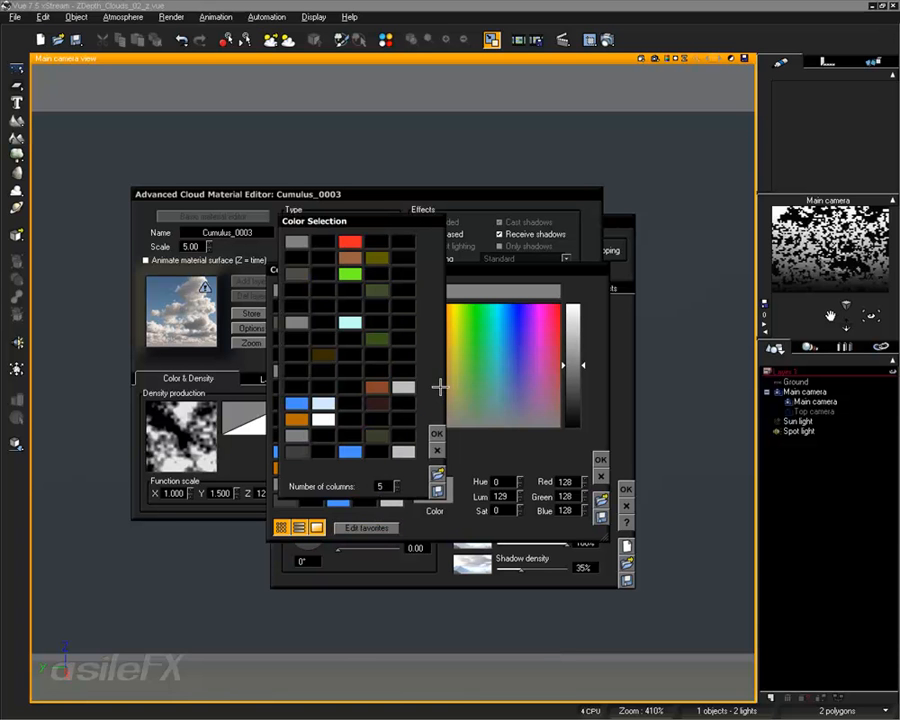
click(398, 484)
mouse_move(398, 484)
mouse_down()
mouse_move(398, 466)
mouse_move(398, 484)
mouse_move(398, 476)
mouse_move(386, 490)
mouse_up()
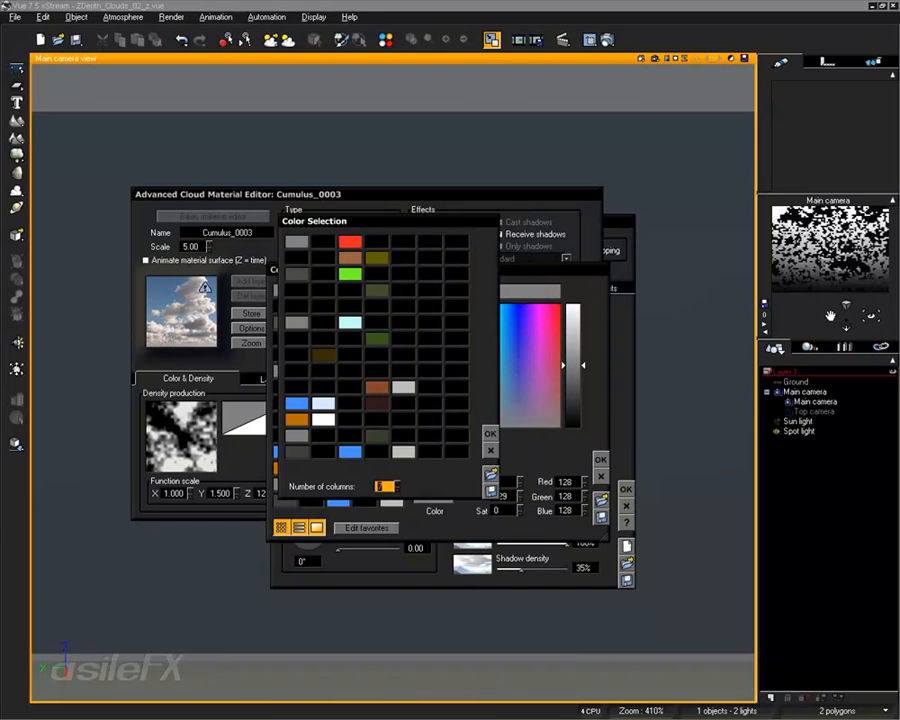
click(490, 451)
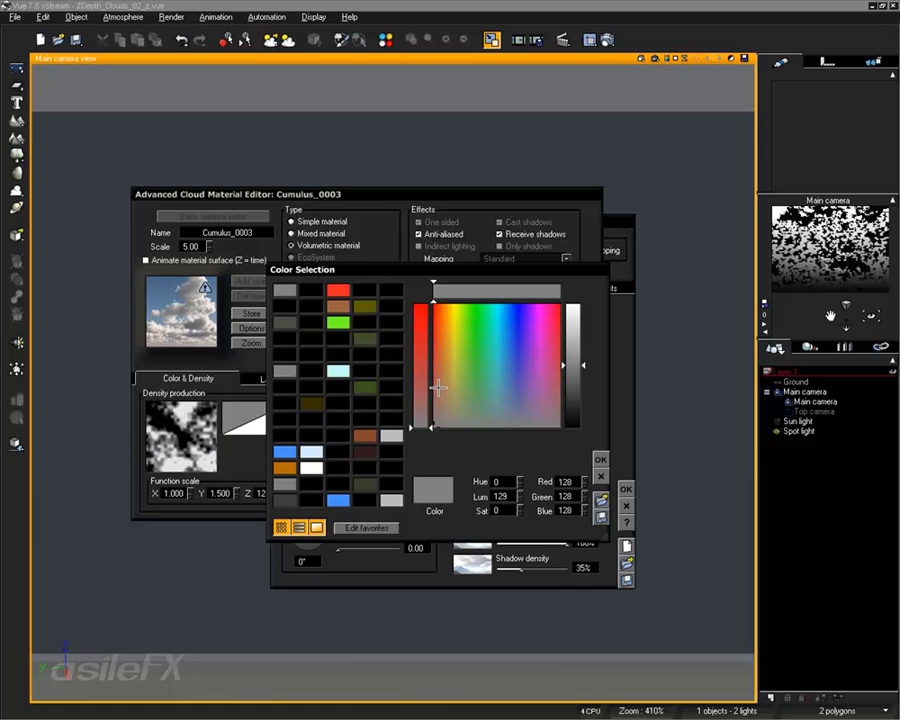
- Accept the color selection and copy the Cumulus_0003 material's grey volumetric color
click(600, 459)
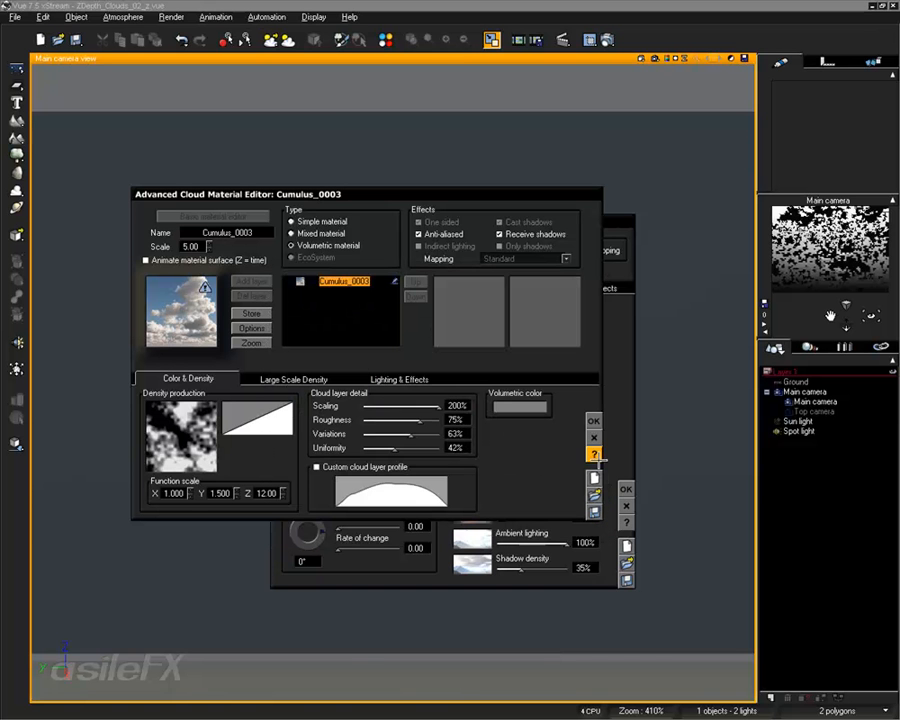
right_click(530, 406)
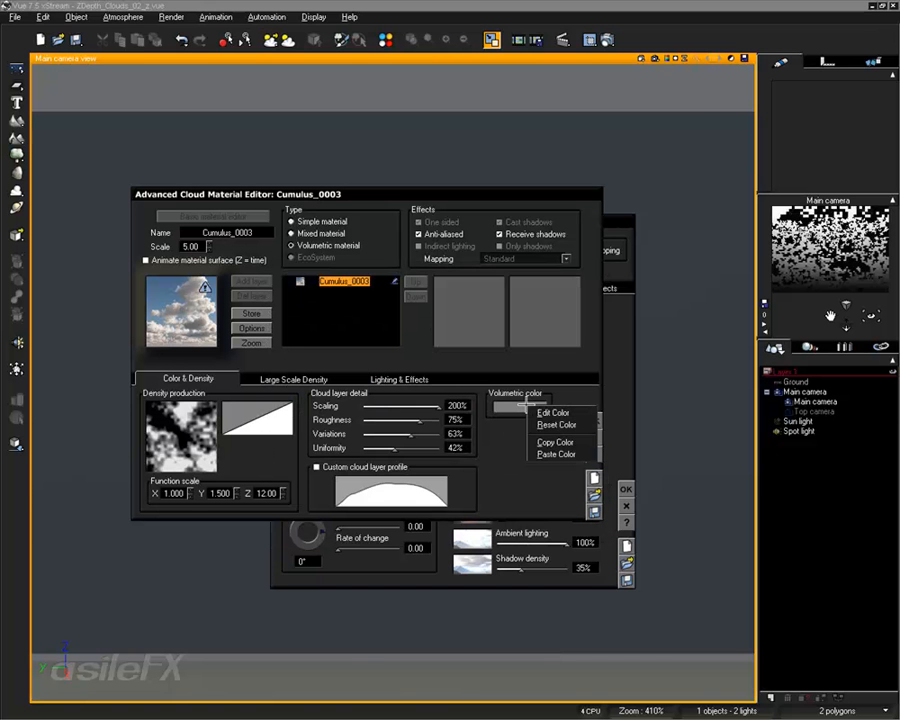
click(557, 444)
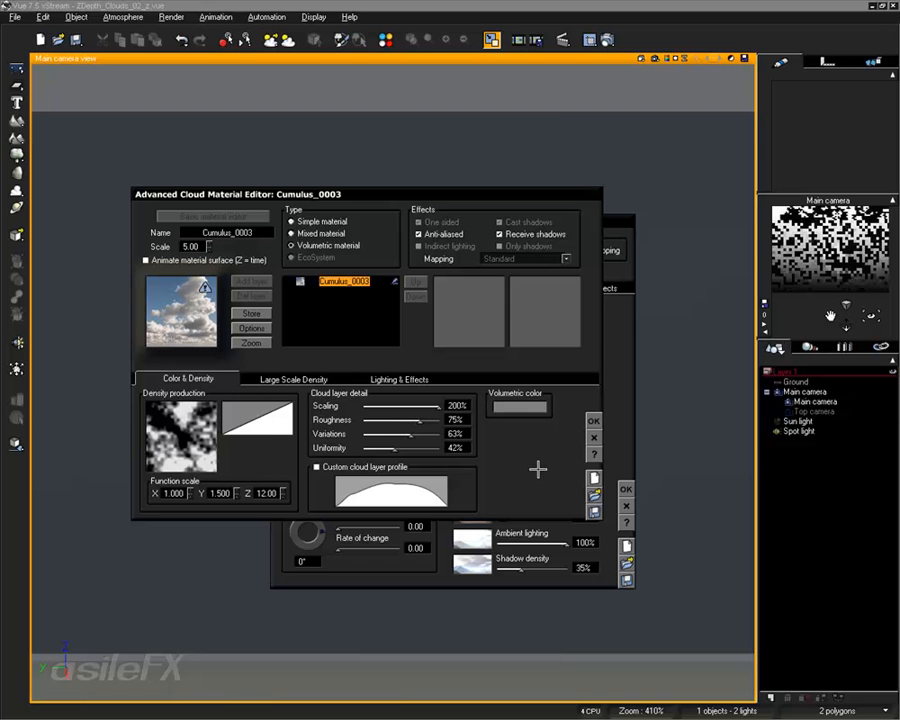
- Turn off internal shadows, cast shadows, GI ambient lighting and receive shadows for the Cumulus_0003 material and accept it
click(380, 381)
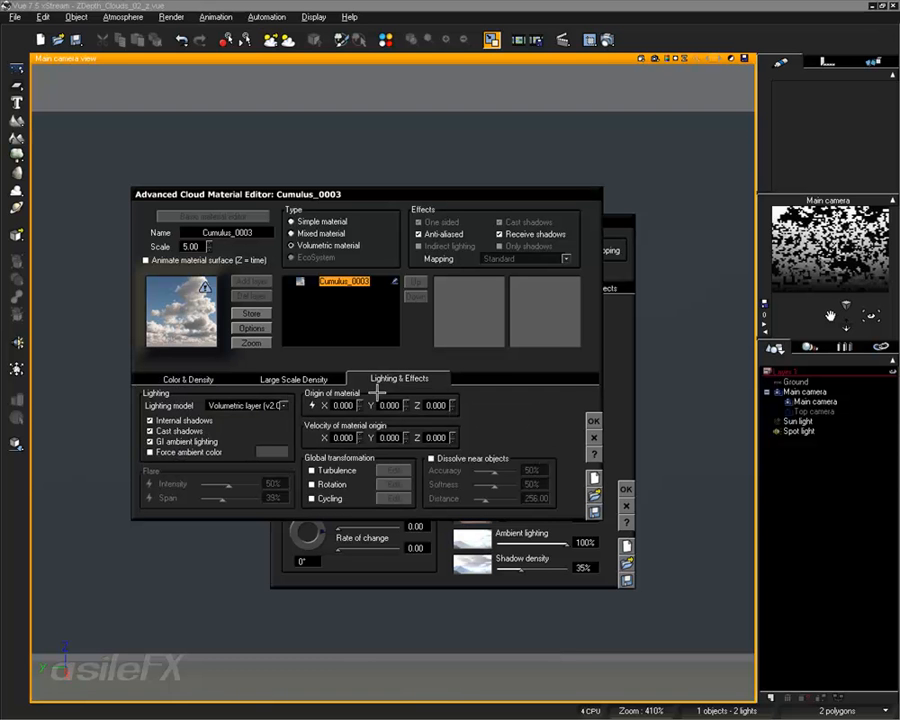
click(180, 420)
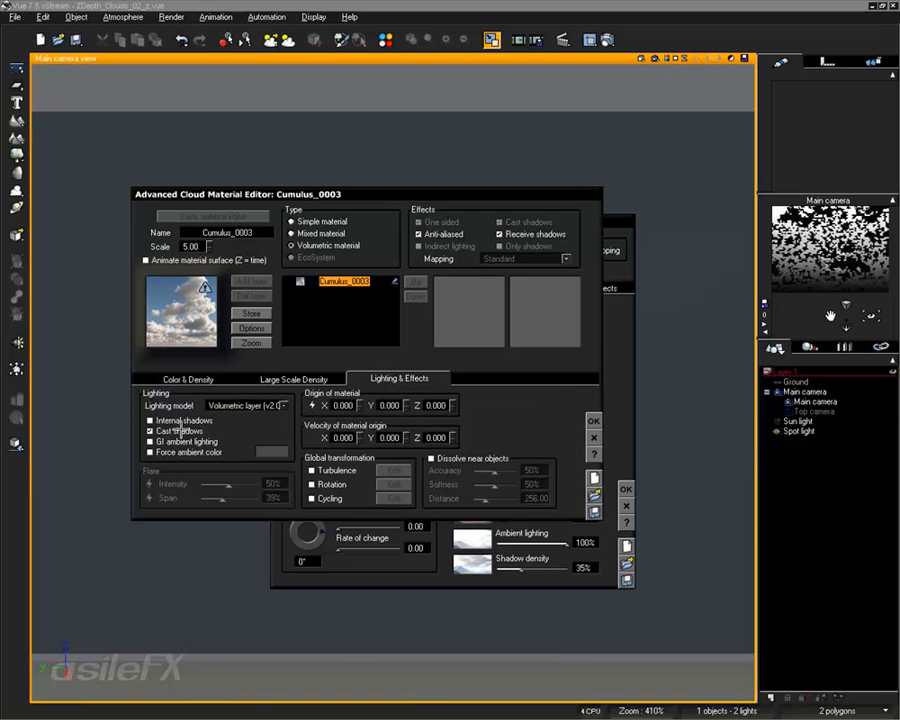
click(180, 431)
click(527, 233)
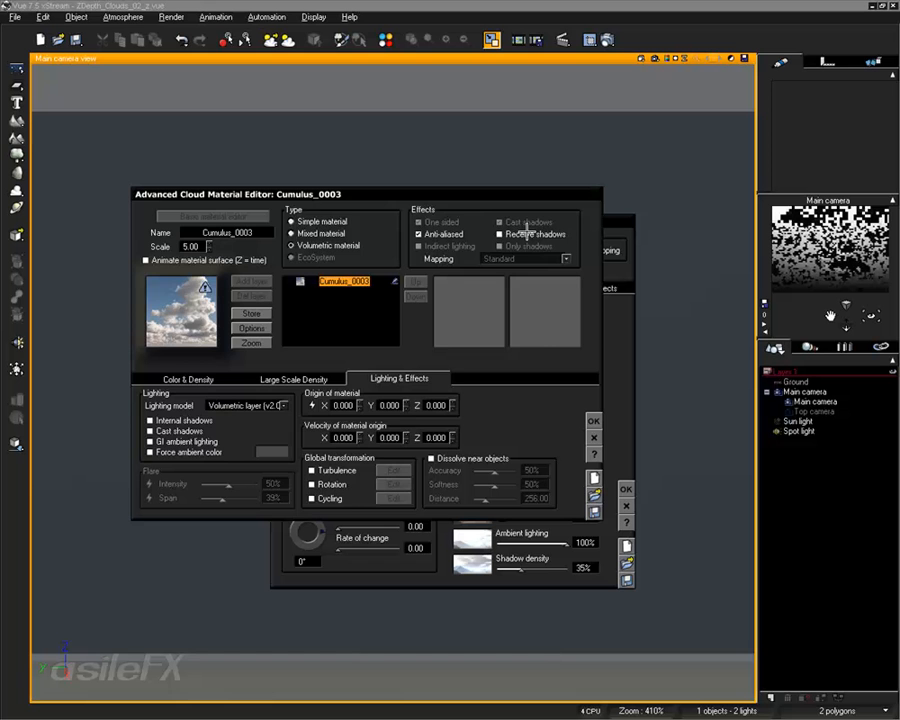
click(592, 421)
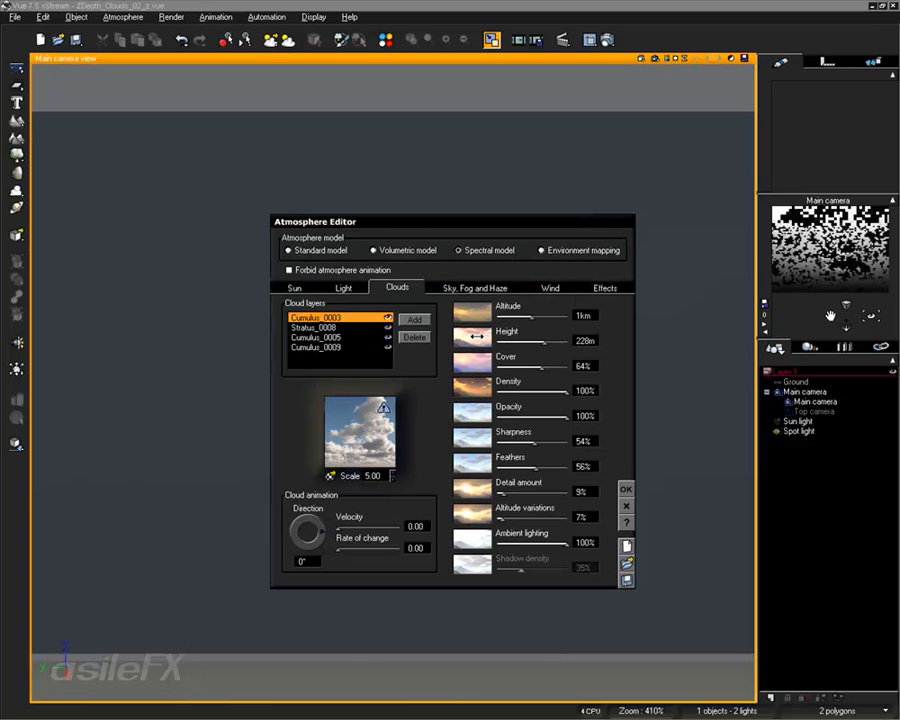
- Open the Stratus_0008 cloud material for editing and paste the copied grey as its volumetric color
click(351, 326)
right_click(362, 434)
click(386, 442)
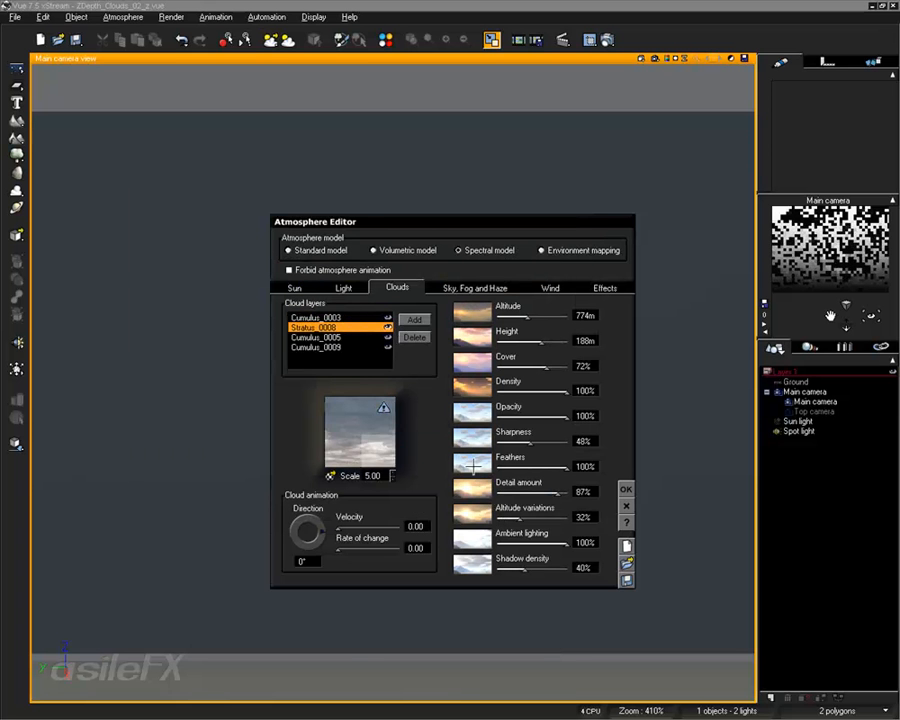
click(160, 378)
right_click(532, 407)
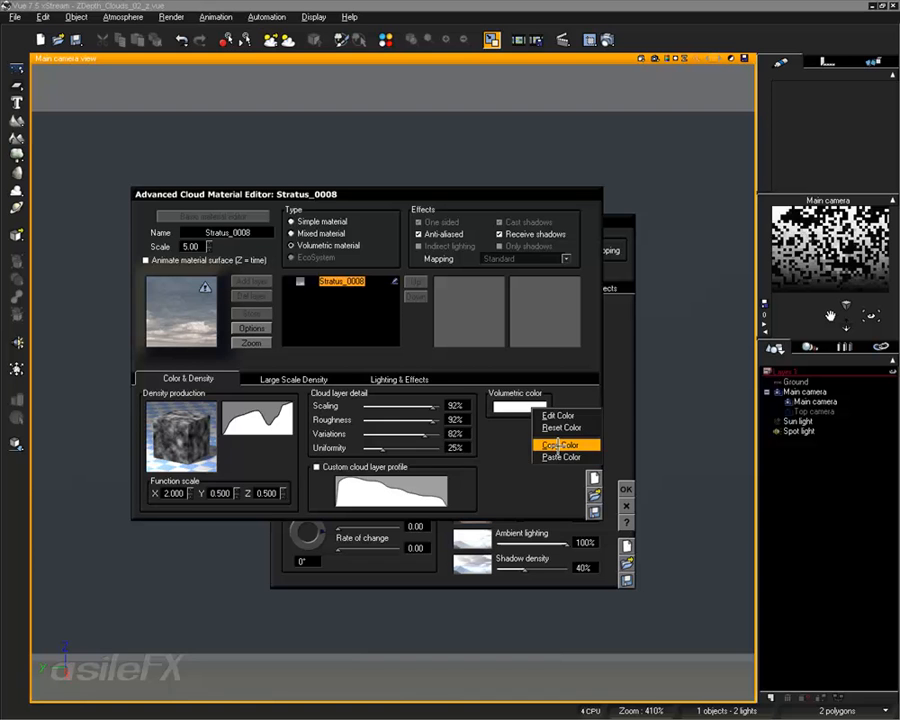
click(557, 446)
- Disable internal shadows, cast shadows, GI ambient lighting and receive shadows on the Stratus_0008 material and accept it
click(408, 377)
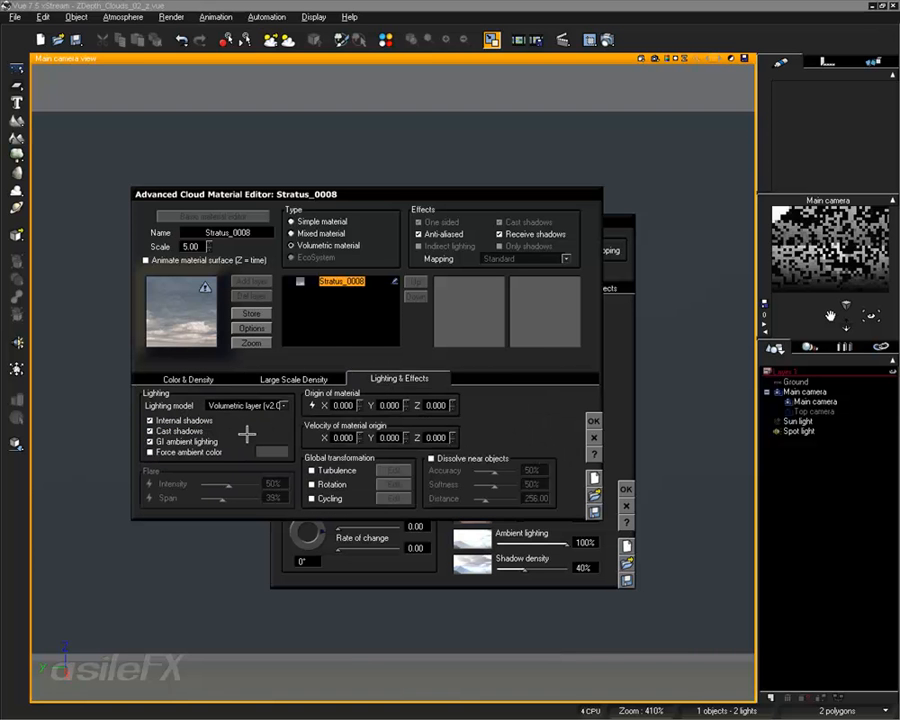
click(150, 420)
click(150, 431)
click(150, 441)
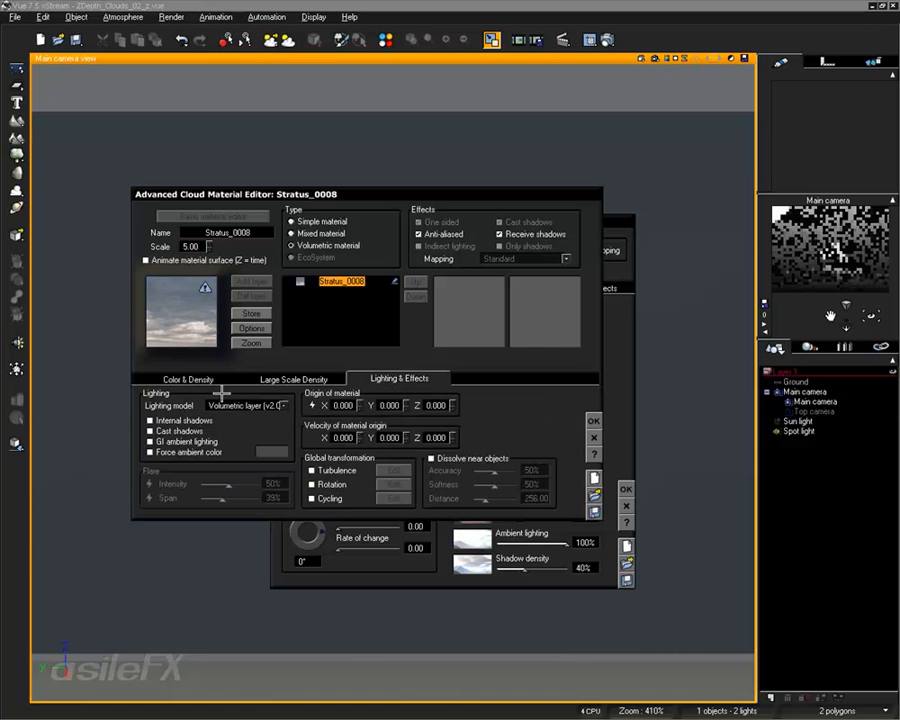
click(553, 234)
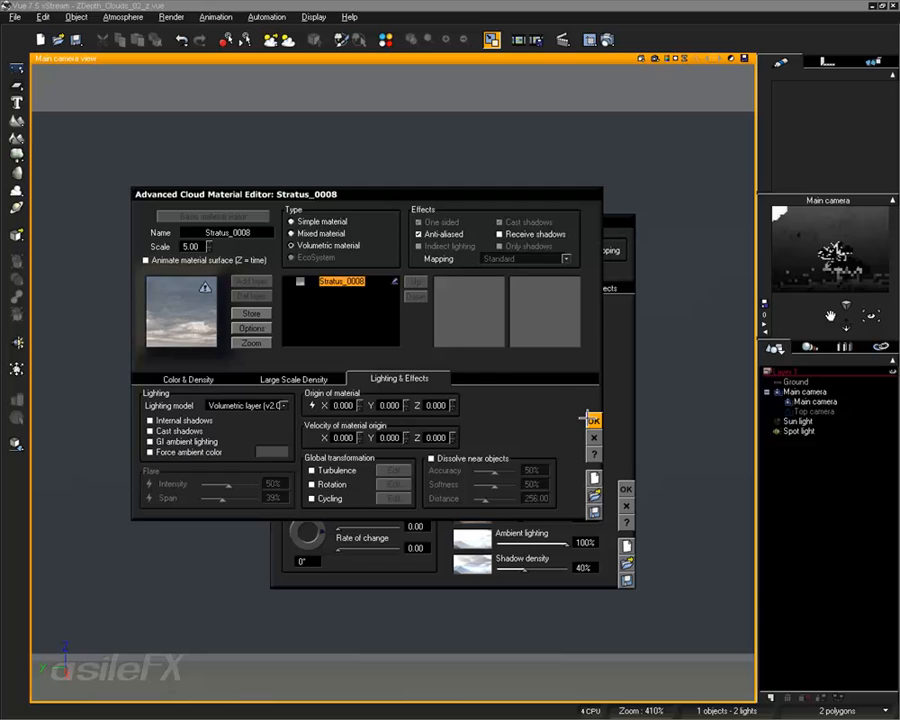
click(592, 421)
- Edit the Cumulus_0005 layer's material and paste the copied grey into its volumetric color
click(303, 338)
right_click(350, 410)
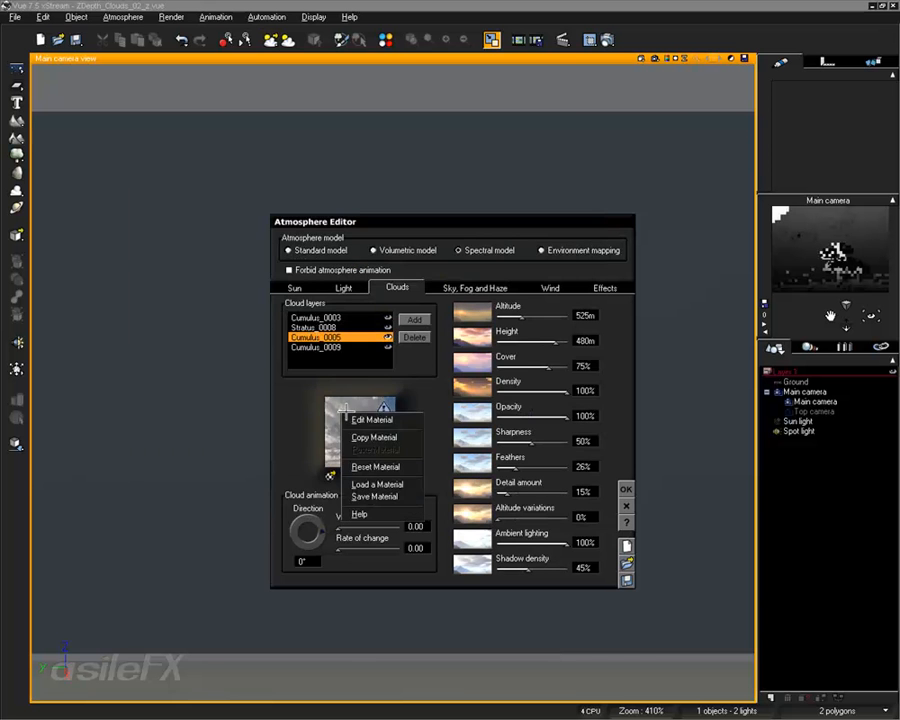
click(372, 419)
click(187, 379)
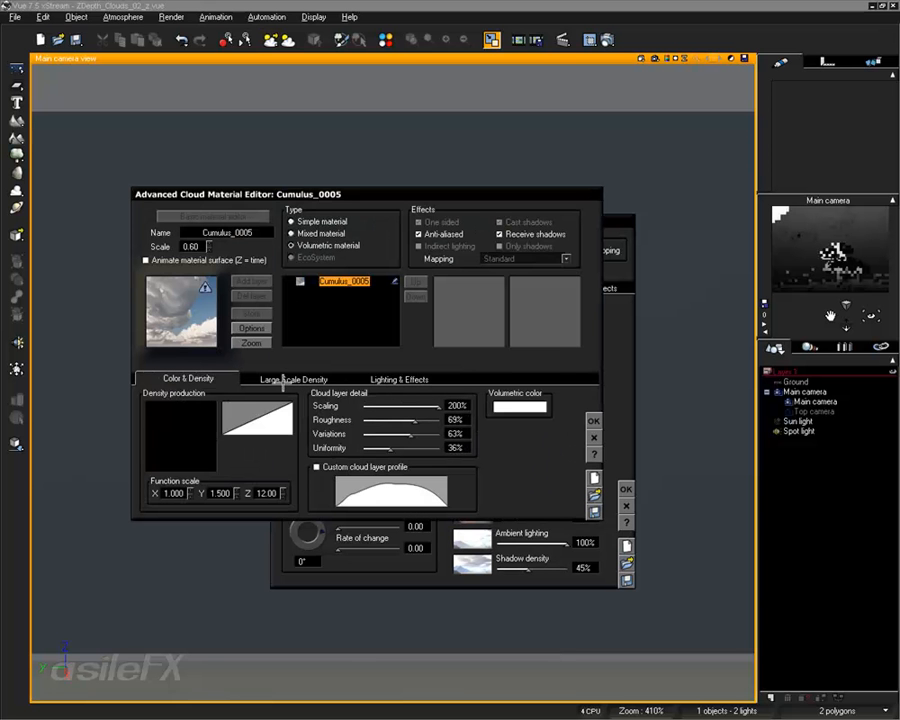
right_click(542, 409)
click(567, 458)
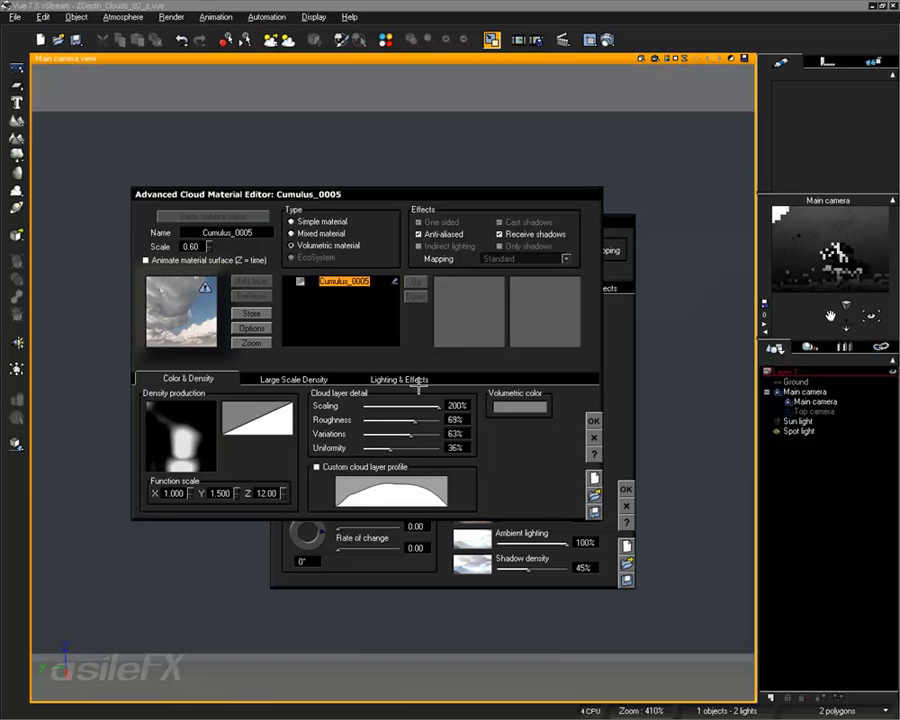
- Switch off cast shadows, GI ambient lighting and internal shadows for the Cumulus_0005 material and accept it
click(399, 379)
click(150, 431)
click(150, 441)
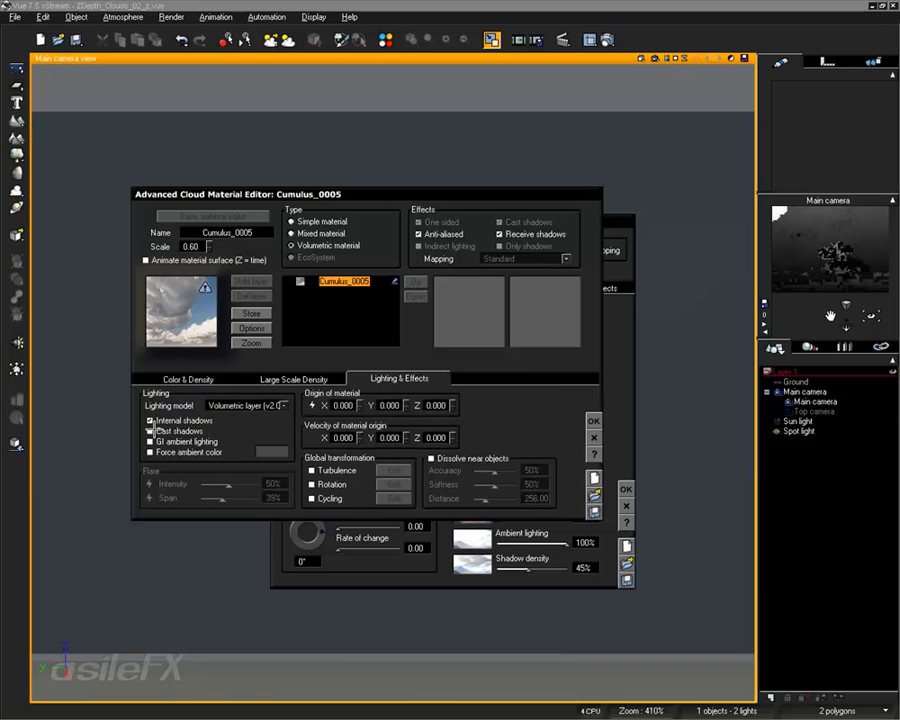
click(150, 420)
click(593, 421)
- Revisit the Stratus_0008 layer, accept the atmosphere settings and render the main camera view
double_click(350, 326)
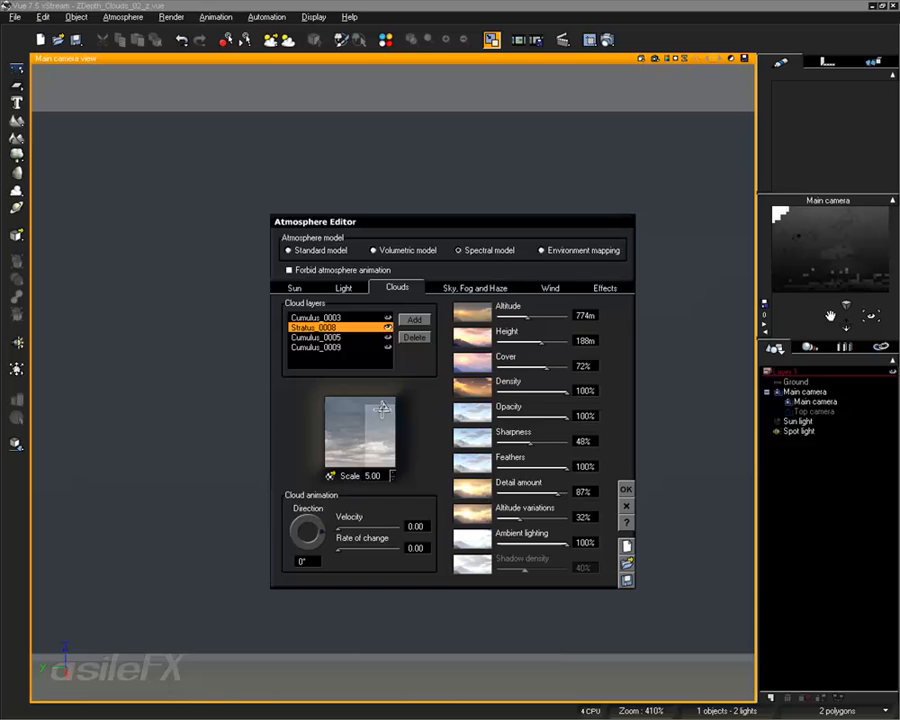
click(594, 421)
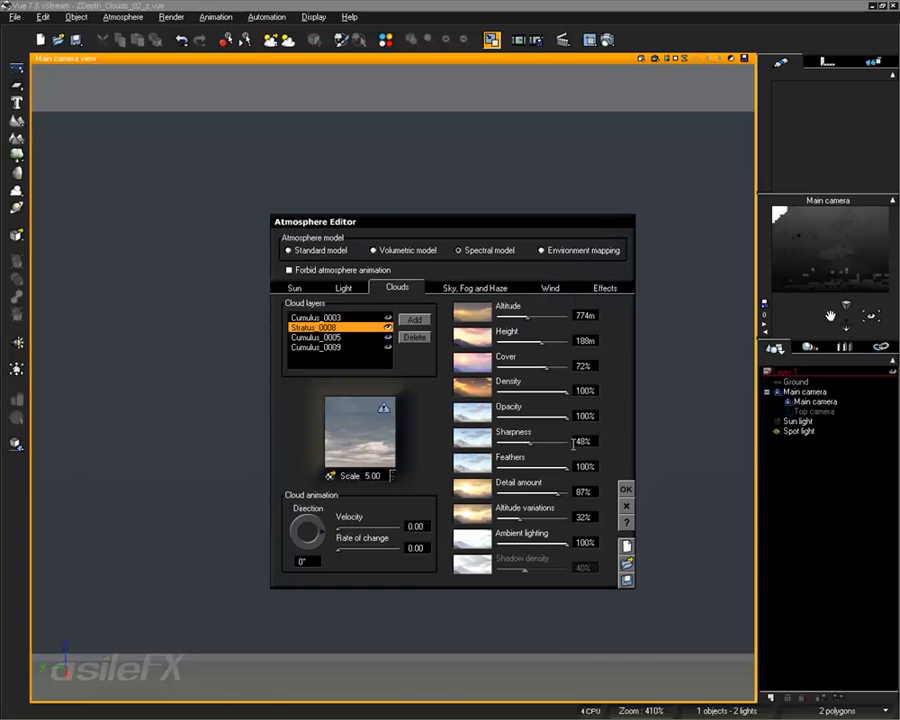
click(625, 489)
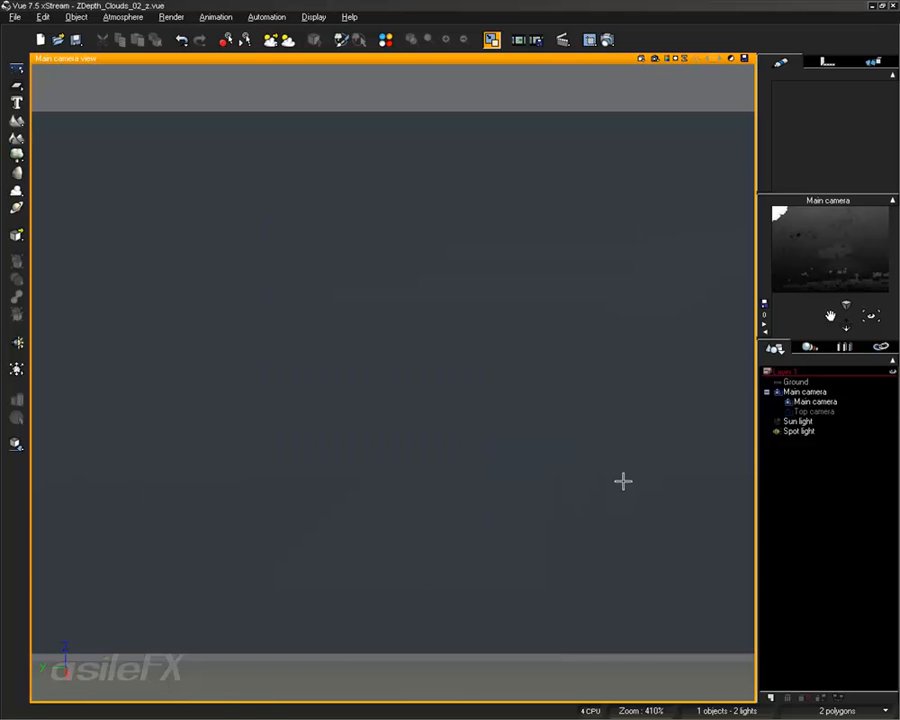
click(654, 58)
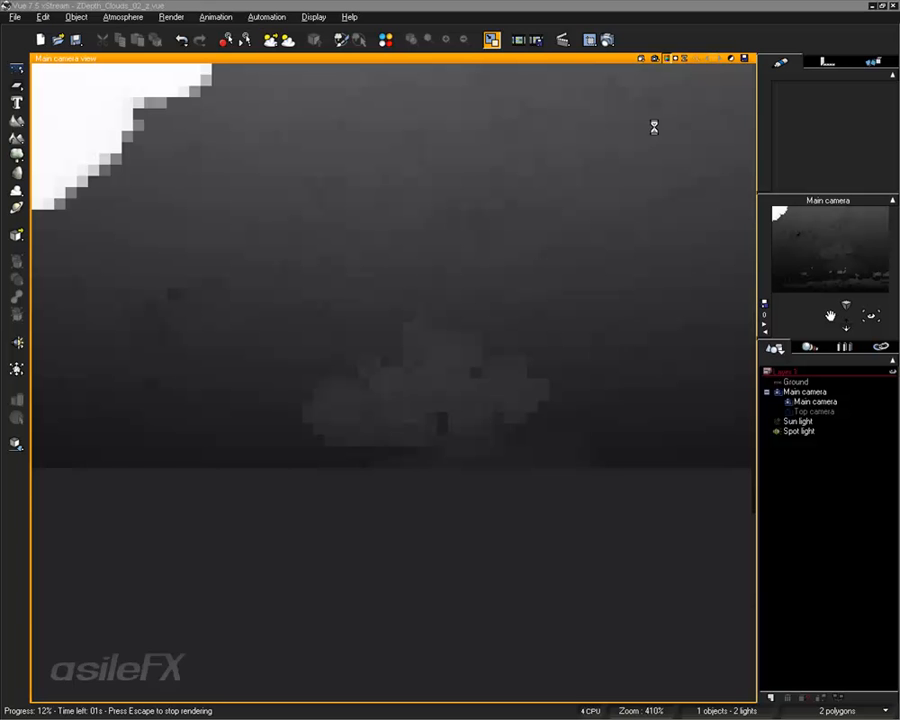
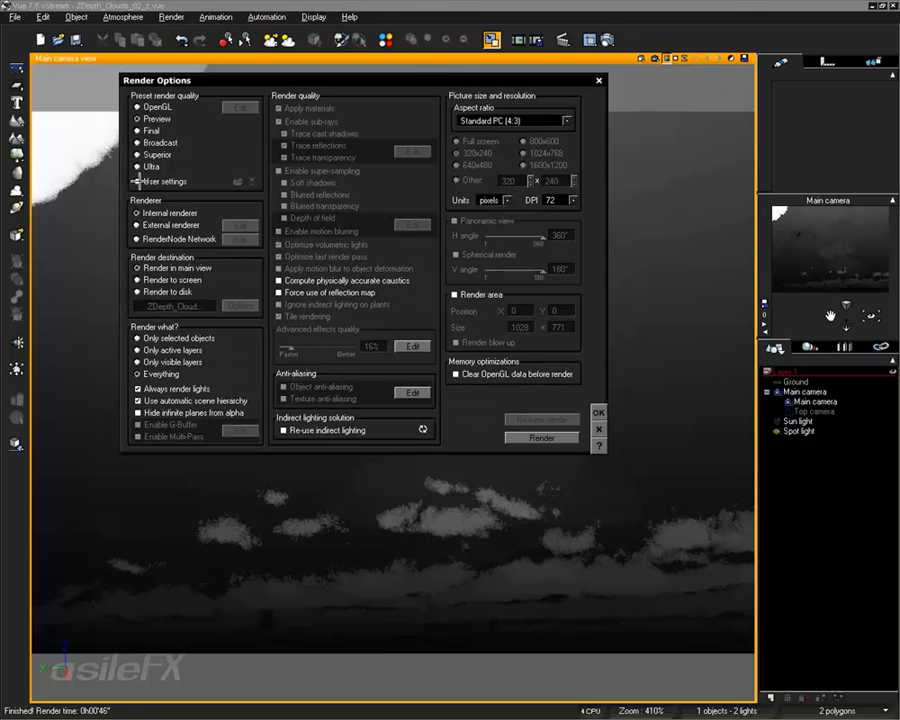
- Set the render quality preset to Final, enable multi-pass to review its cloud and material mask options, and disable it again
click(154, 130)
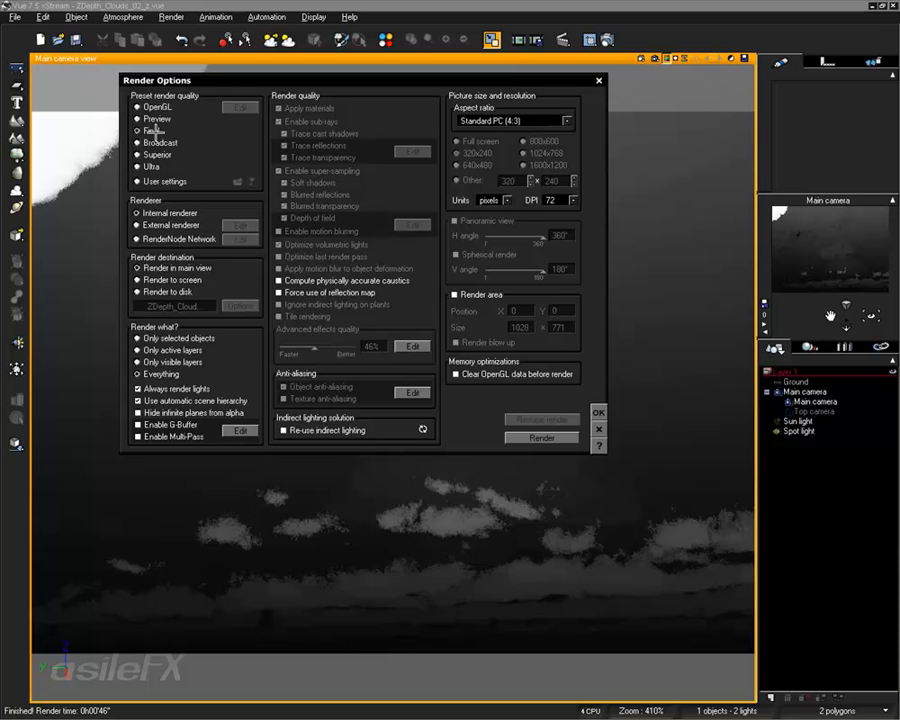
click(172, 436)
click(236, 431)
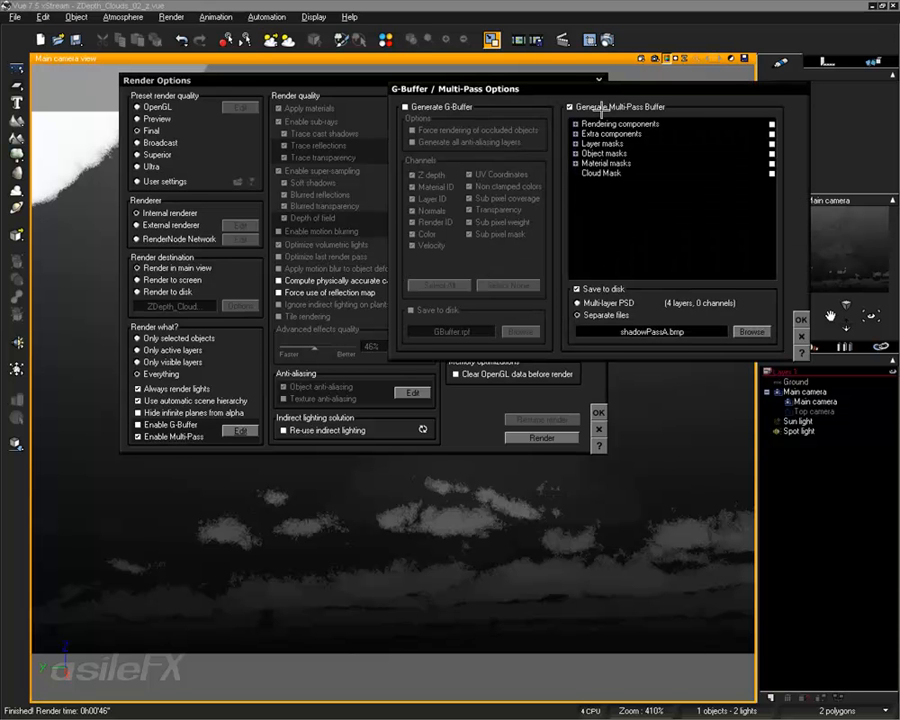
click(603, 174)
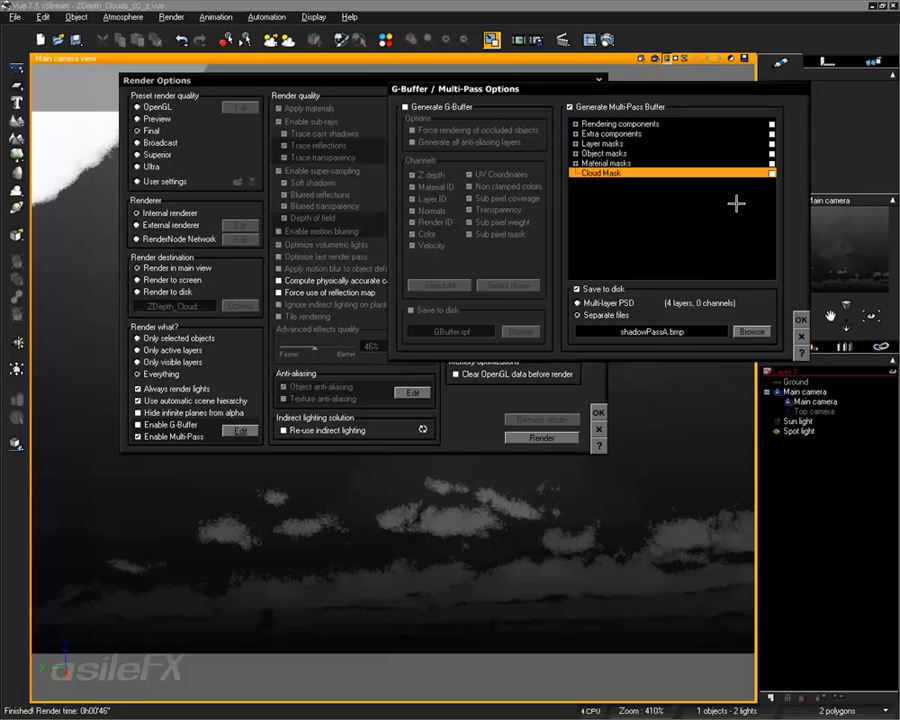
click(576, 164)
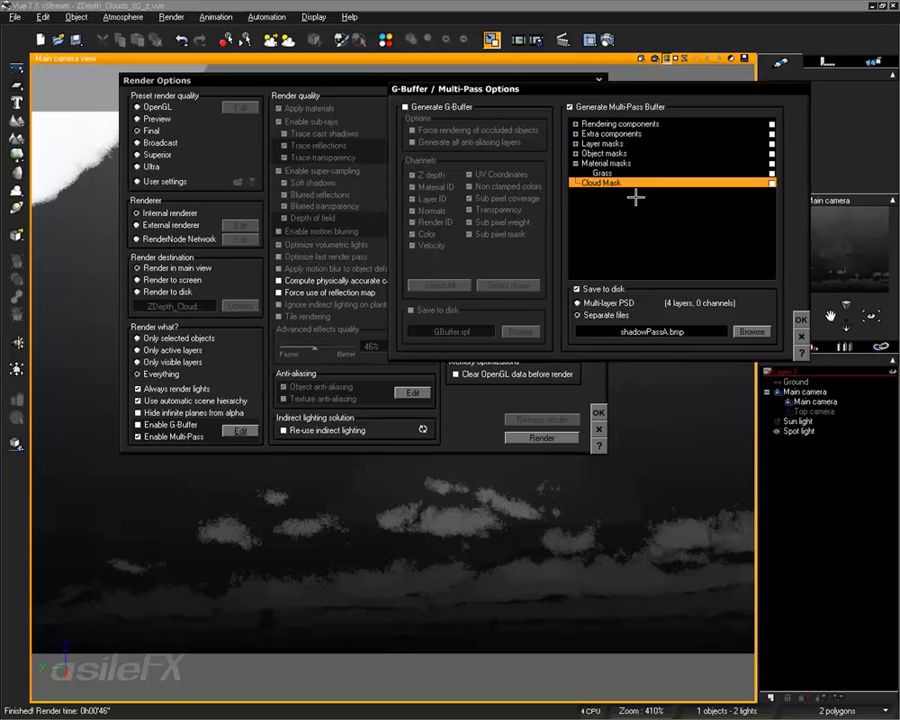
click(800, 319)
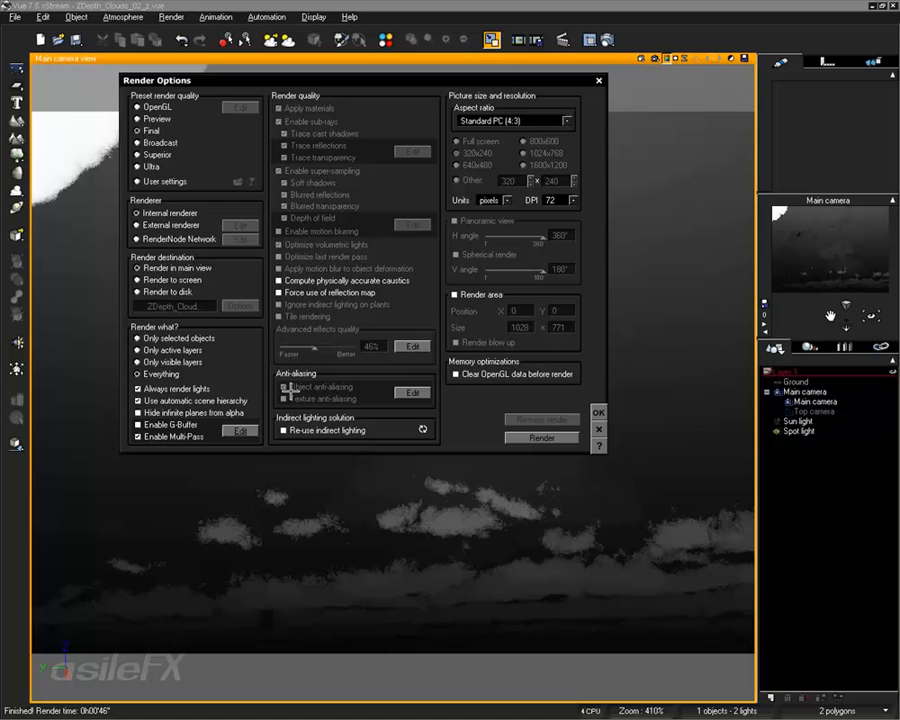
click(137, 437)
- Set the render destination to screen with a picture size of 800x600 and accept the render options
click(181, 283)
click(524, 142)
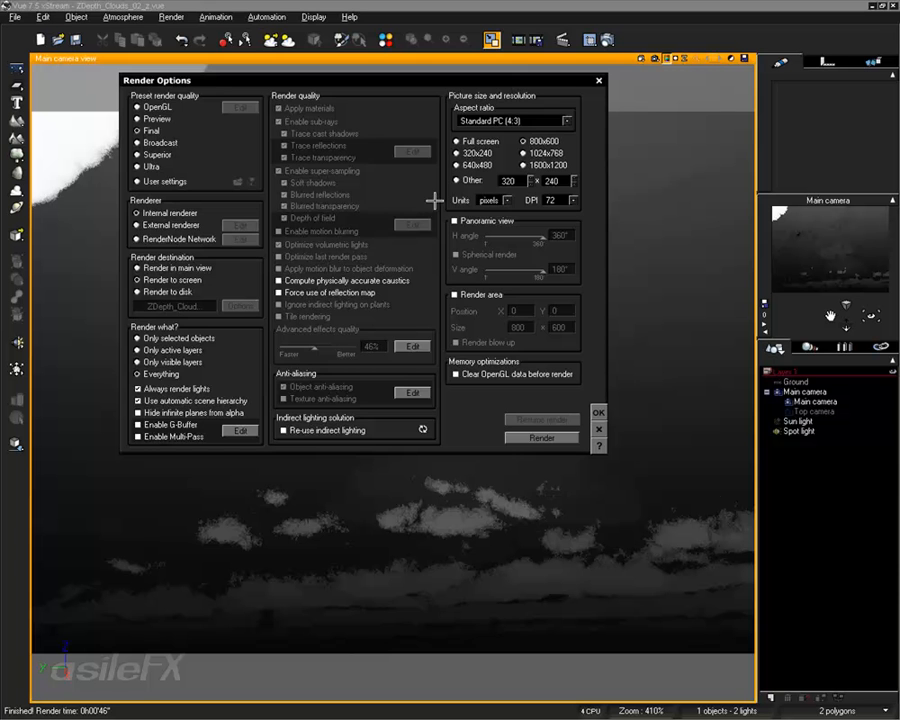
click(597, 412)
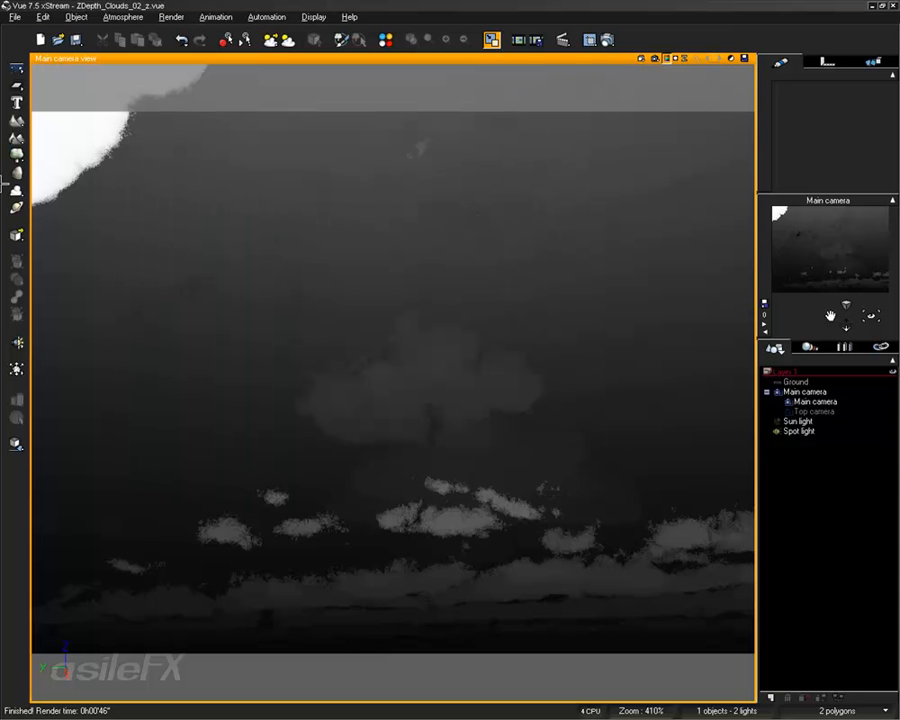
- Return to the four-view layout, select the spot light and tilt it in the front view toward the camera's viewing direction
double_click(277, 59)
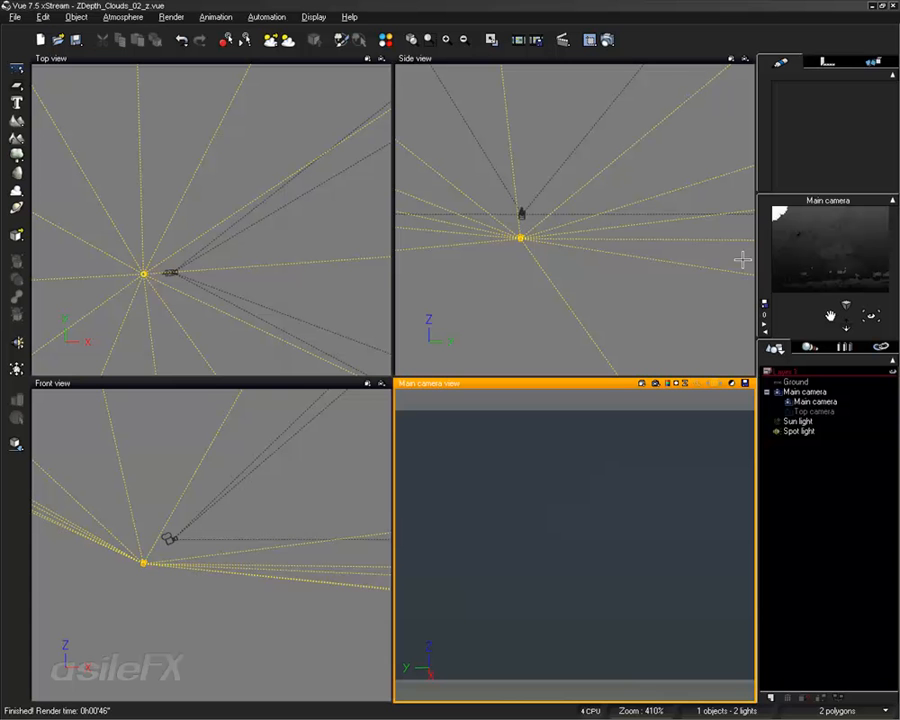
right_drag(142, 510, 163, 527)
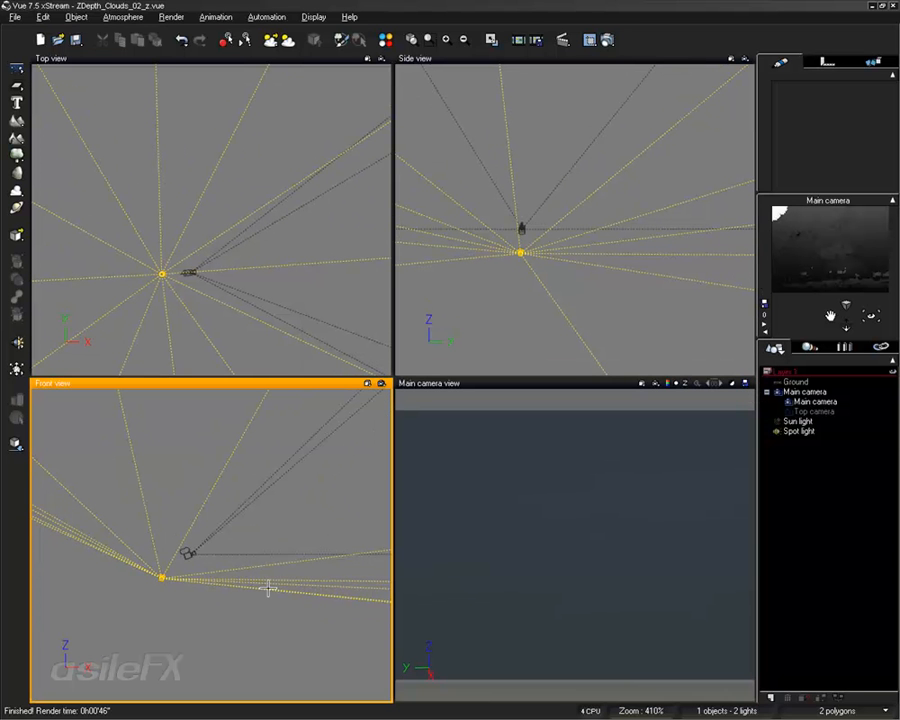
scroll(262, 584, down, 3)
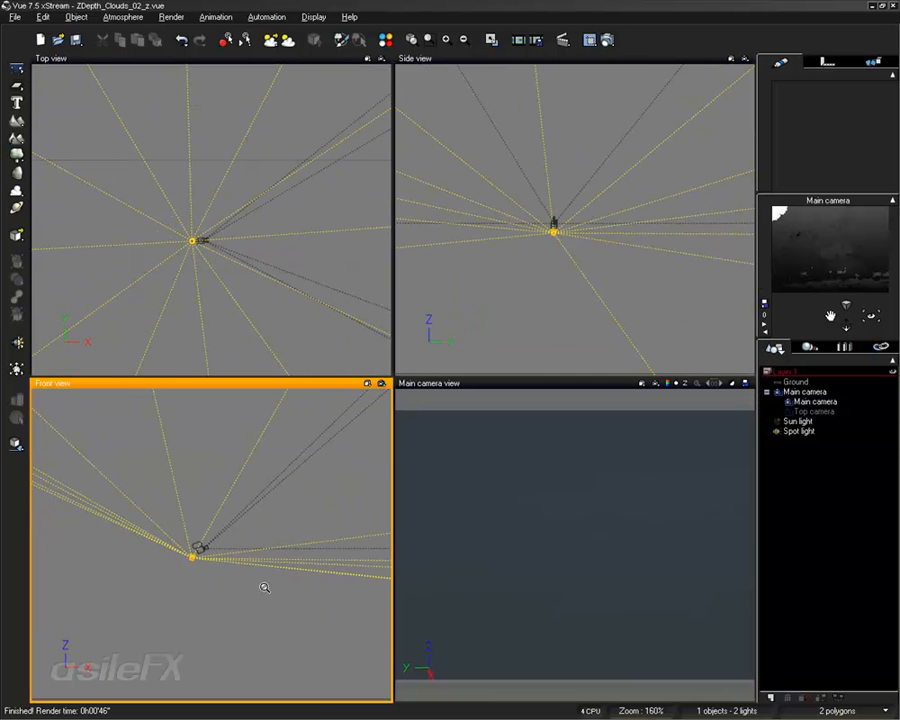
click(797, 431)
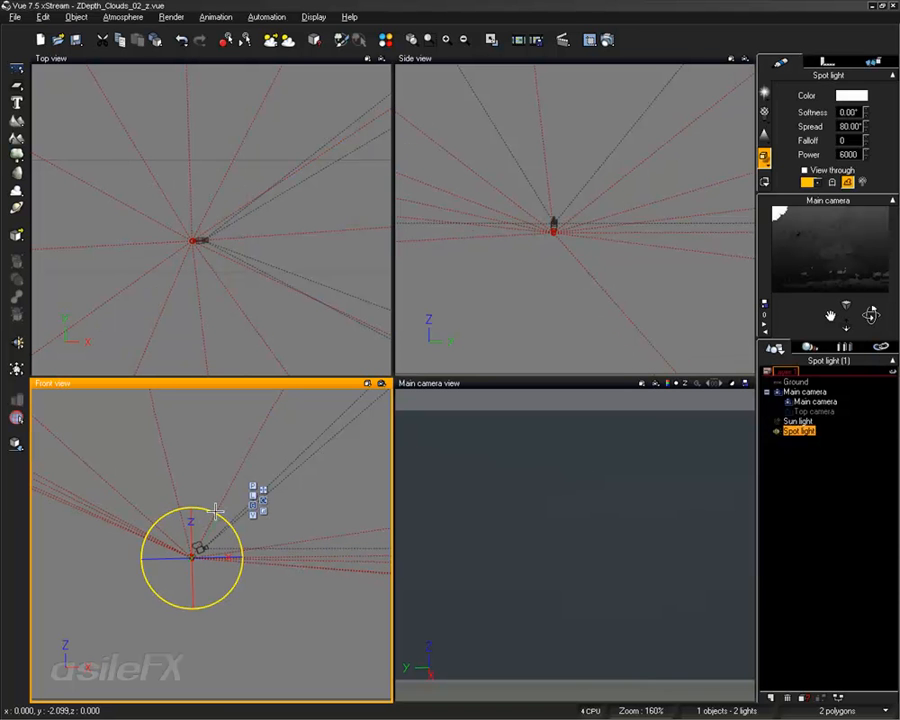
drag(215, 512, 212, 508)
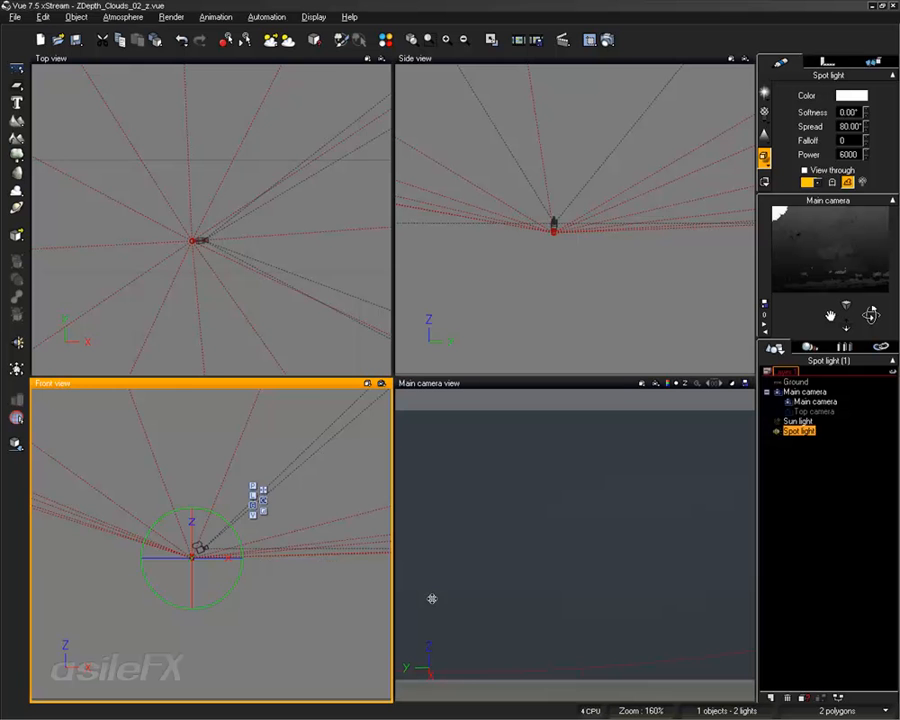
- Rotate the spot light slightly around its vertical axis in the top view
drag(253, 515, 196, 505)
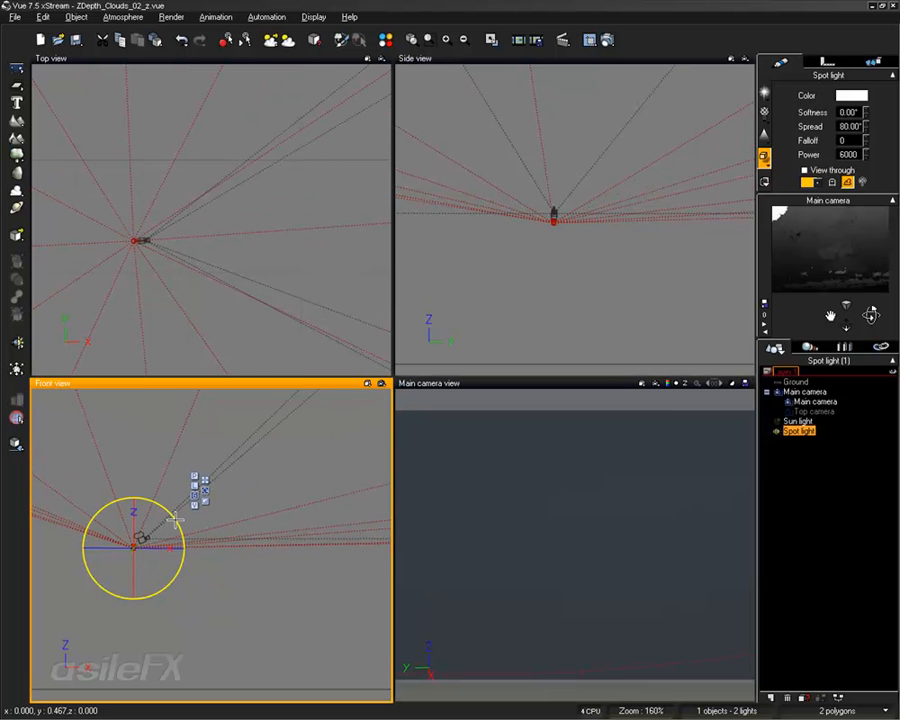
right_drag(193, 250, 171, 280)
drag(157, 292, 148, 308)
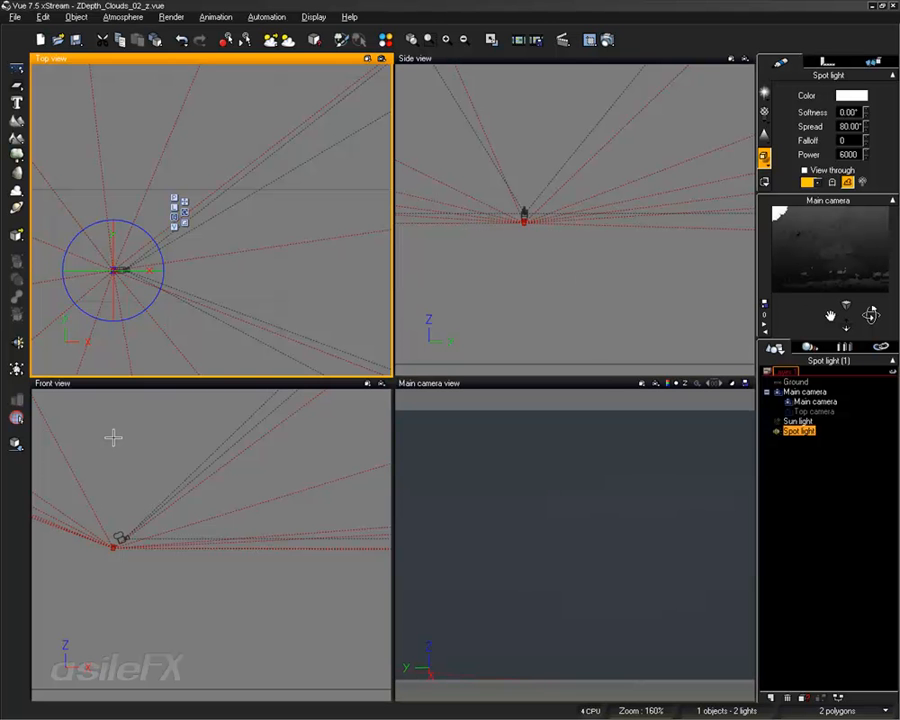
- Switch the spot light's gizmo to move mode and set the light's power to 4000
click(158, 478)
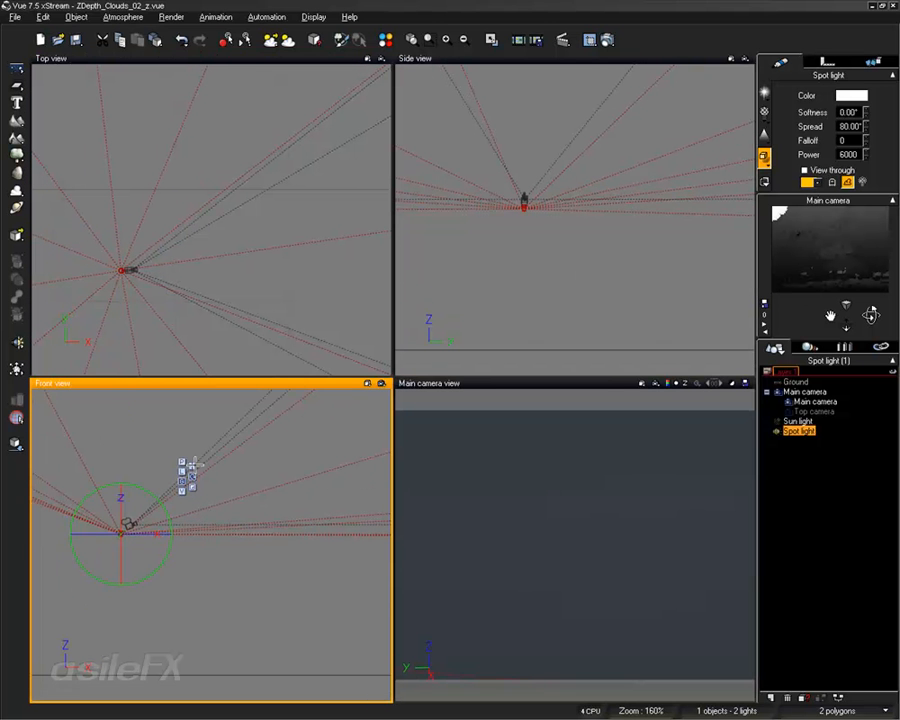
click(193, 464)
double_click(848, 154)
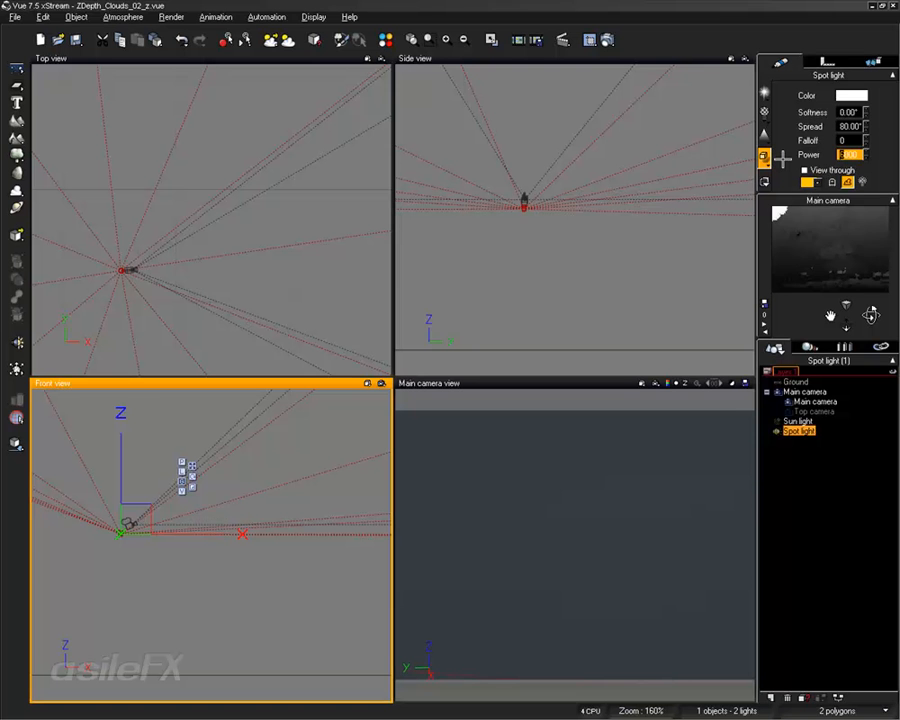
text(4000)
key(Return)
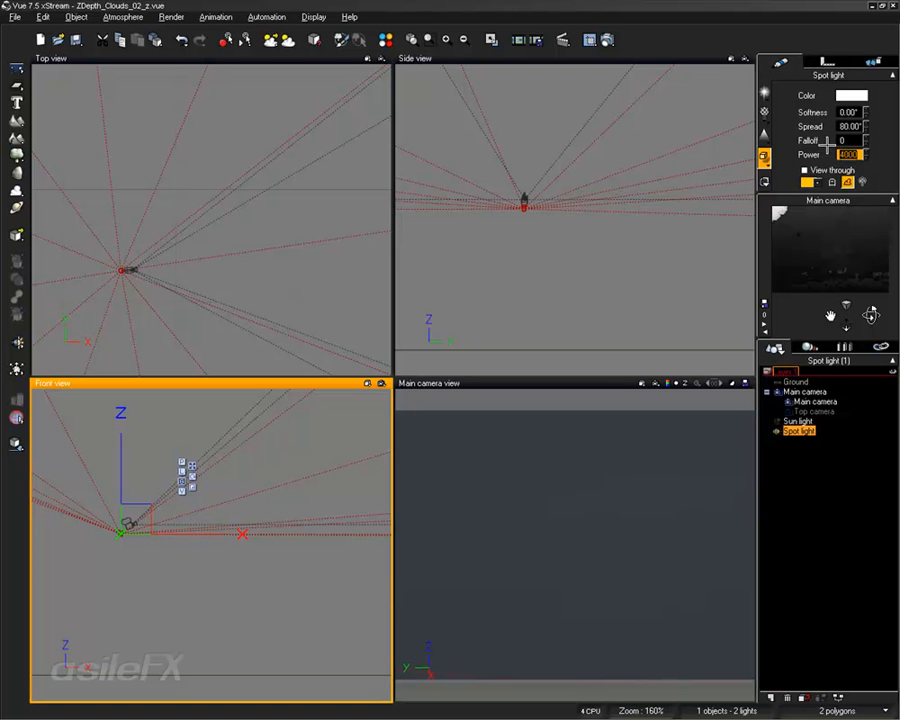
- Render the main camera view with the spot light at power 4000, stop near the end and dismiss the render
click(429, 37)
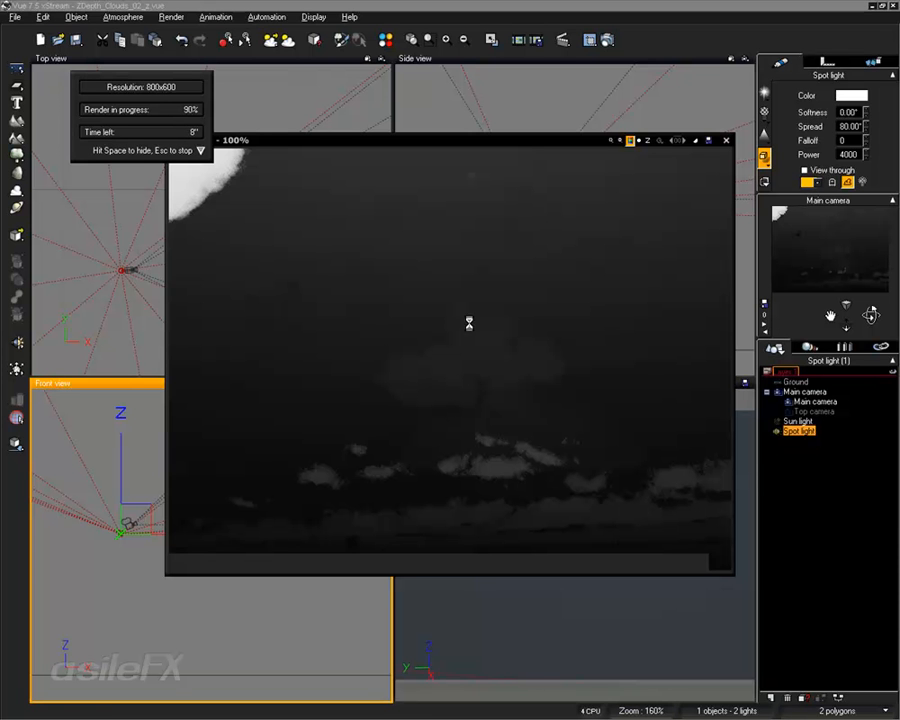
key(Escape)
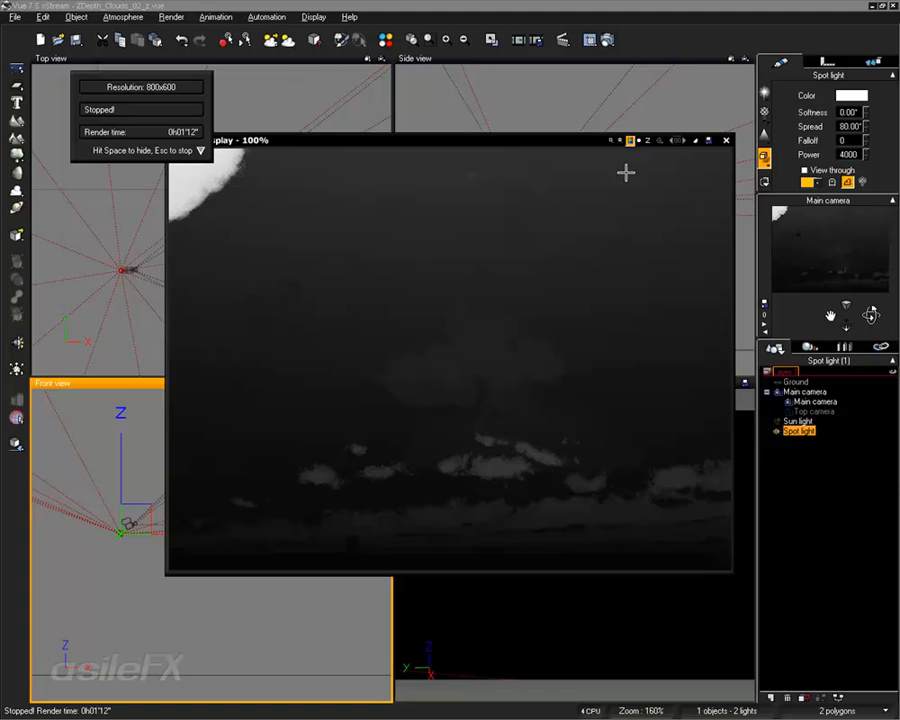
click(726, 140)
- In the atmosphere's Sky, Fog and Haze settings, test clouds anisotropy values down to -1.00 and settle on 1.00
click(123, 17)
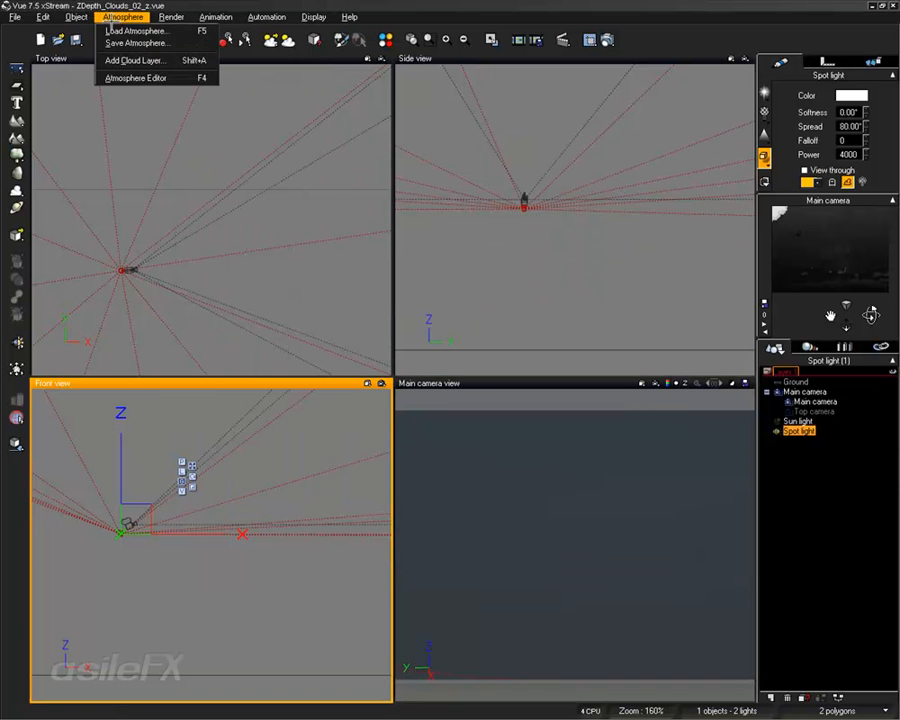
click(135, 77)
click(475, 287)
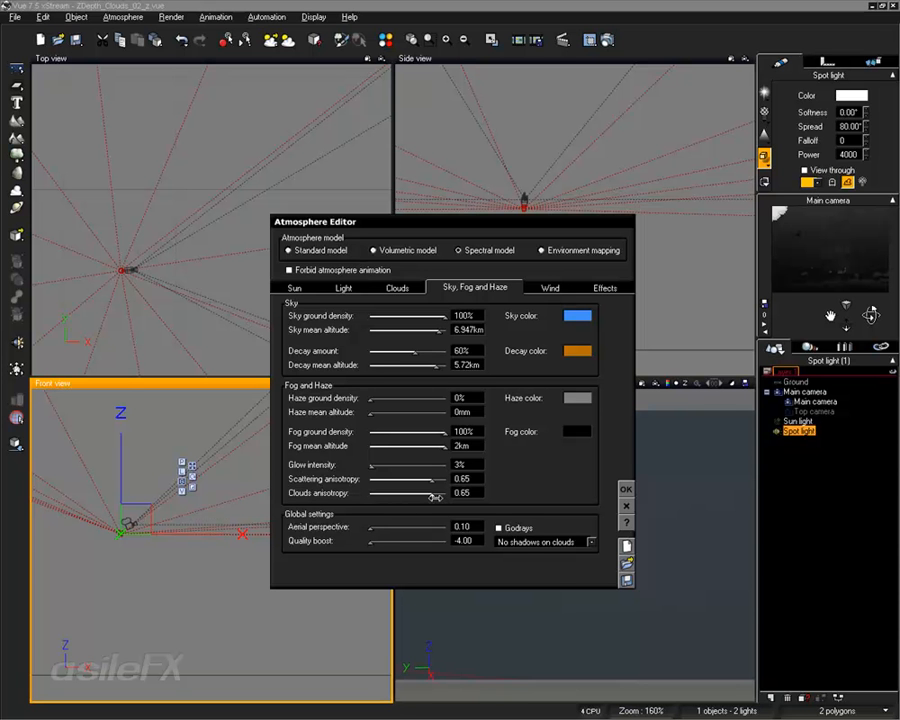
drag(444, 493, 449, 493)
drag(446, 493, 405, 498)
drag(407, 498, 397, 497)
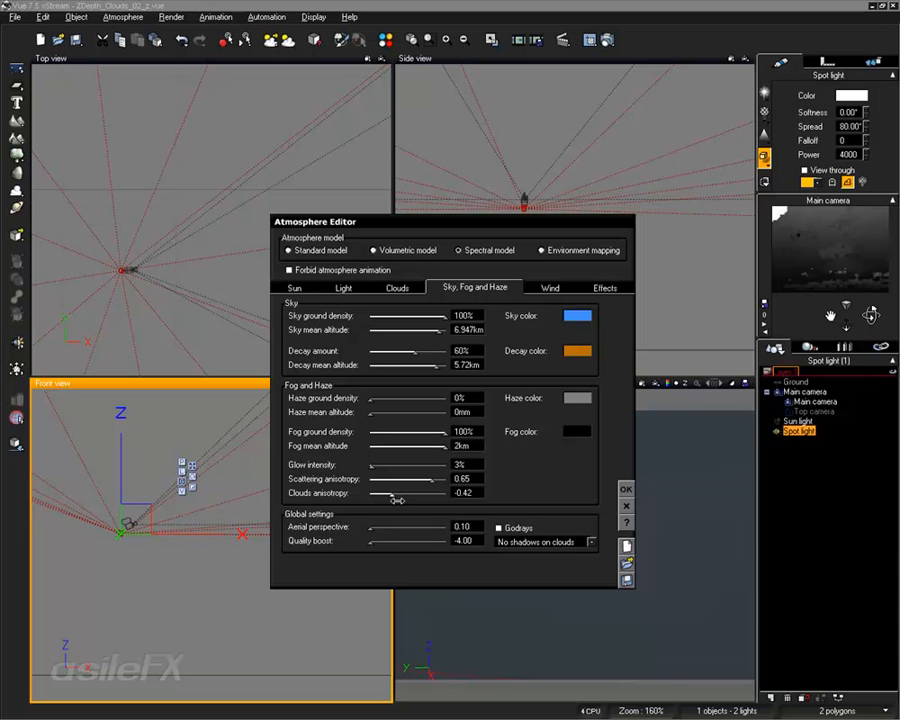
drag(397, 497, 381, 498)
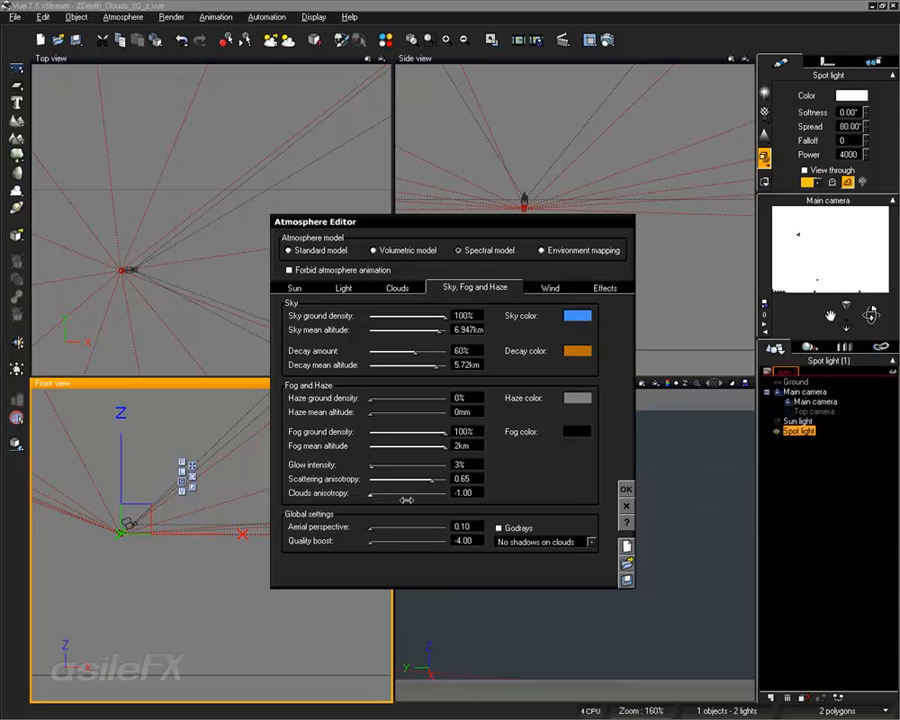
drag(389, 495, 405, 496)
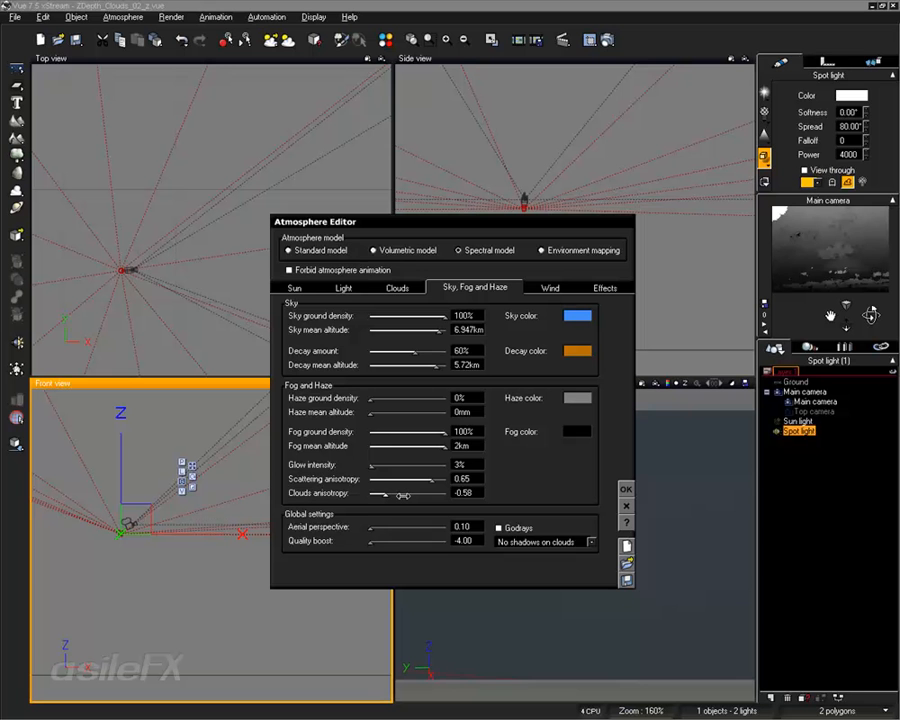
drag(403, 495, 446, 495)
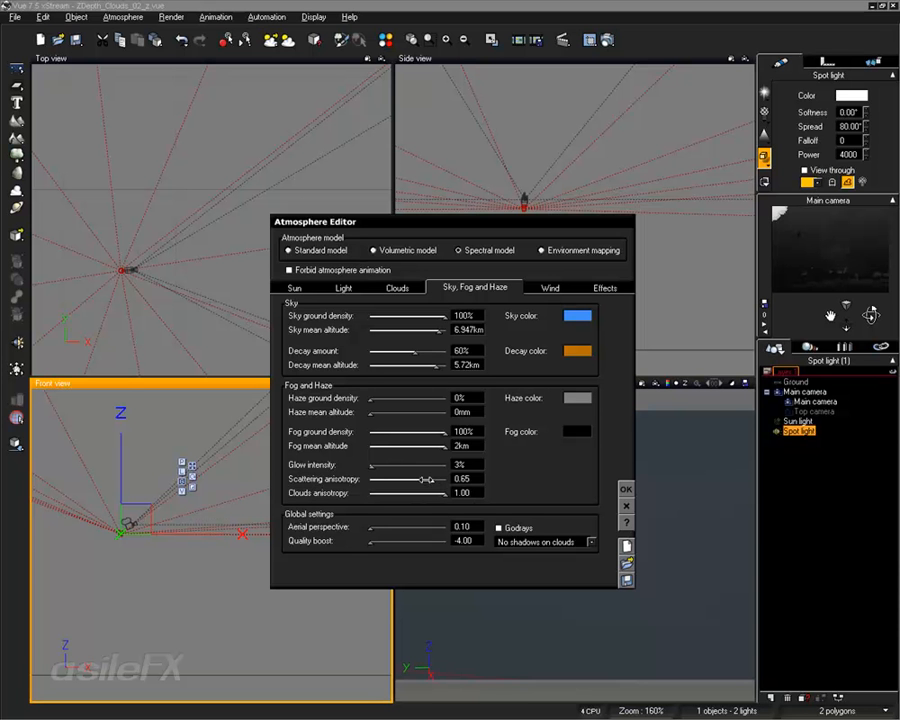
- Set the scattering anisotropy to 1.00 and the aerial perspective to 0, and accept the atmosphere settings
drag(430, 479, 455, 477)
click(480, 526)
click(478, 540)
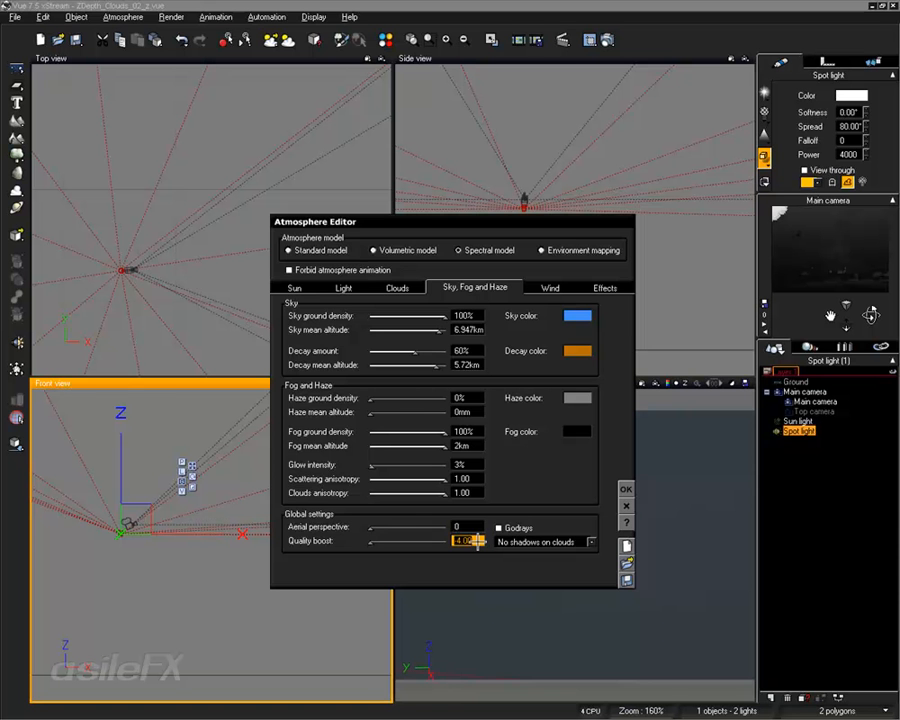
click(624, 490)
- Try to set the atmosphere's aerial perspective to 0.01 and accept the settings
click(124, 17)
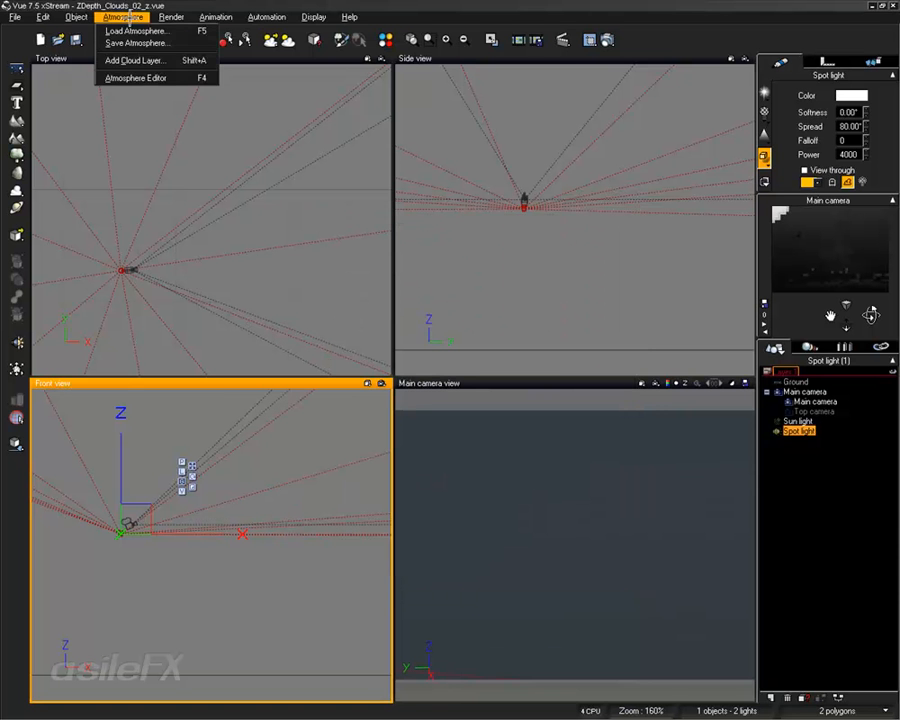
click(136, 82)
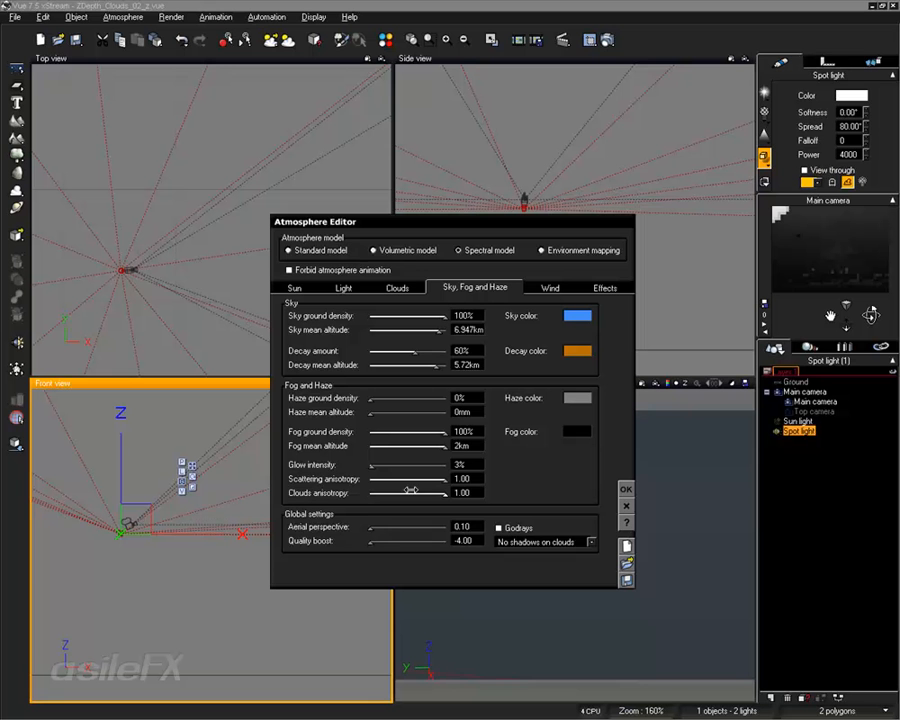
click(470, 526)
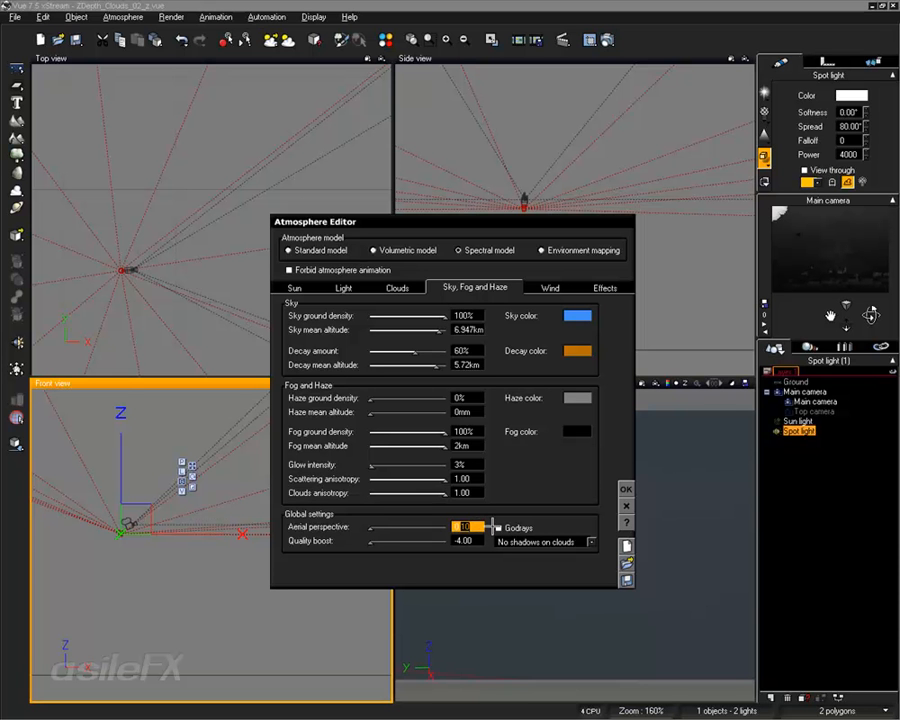
text(0.01)
key(Return)
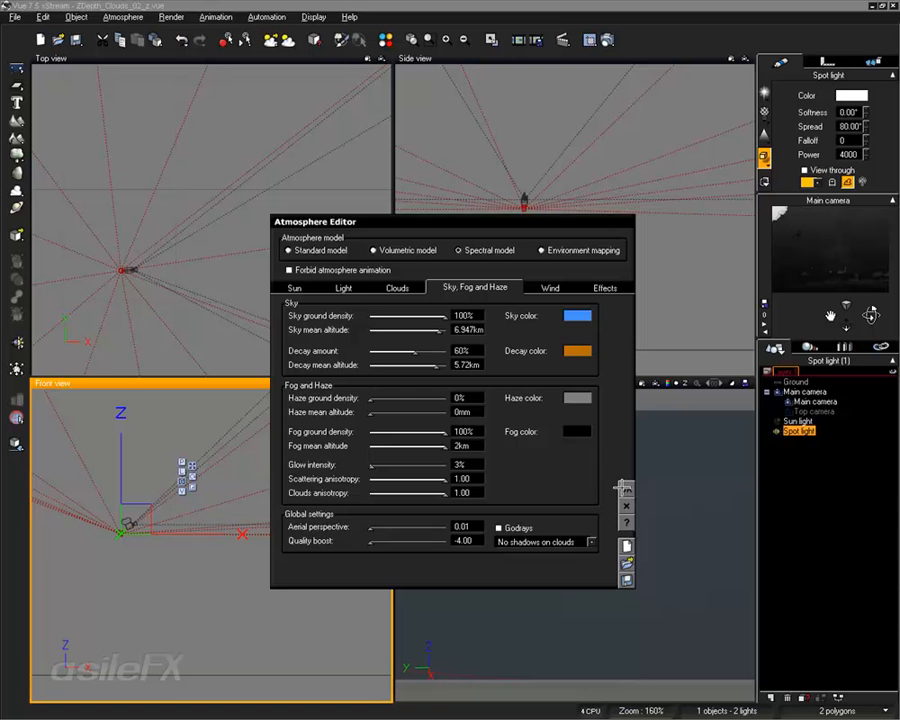
click(622, 488)
- Reopen the atmosphere settings and test fog mean altitudes of 500 m and 50 m
click(122, 17)
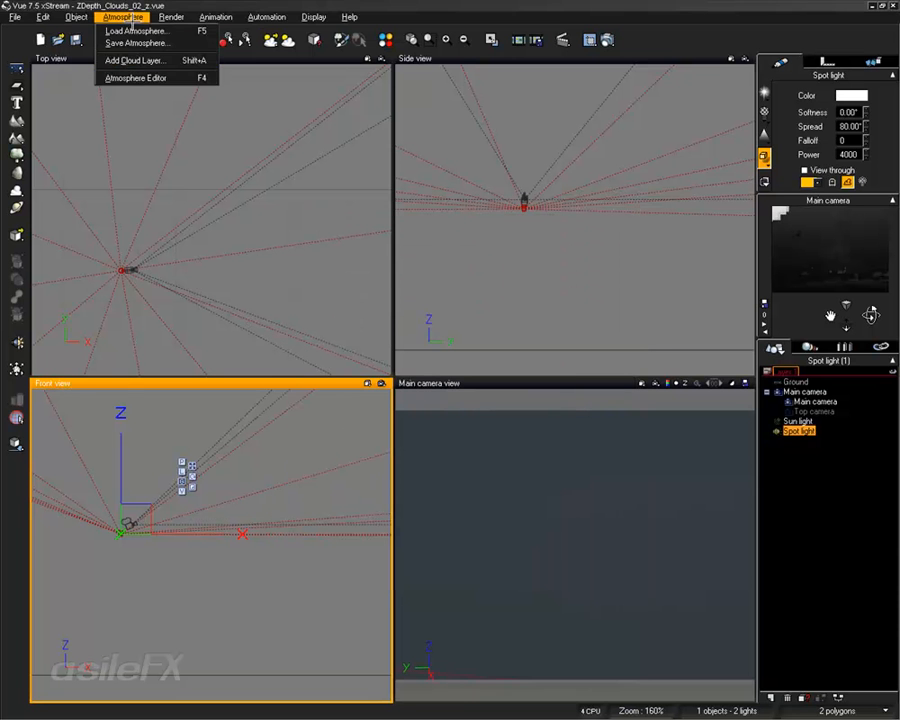
click(136, 77)
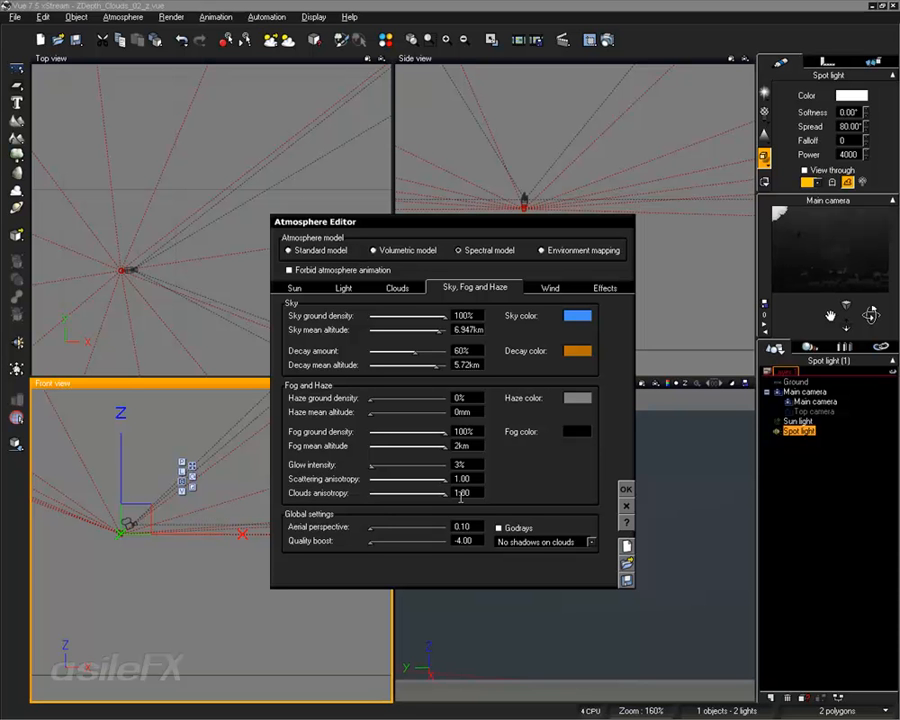
click(462, 446)
drag(462, 447, 451, 447)
key(BackSpace)
text(500)
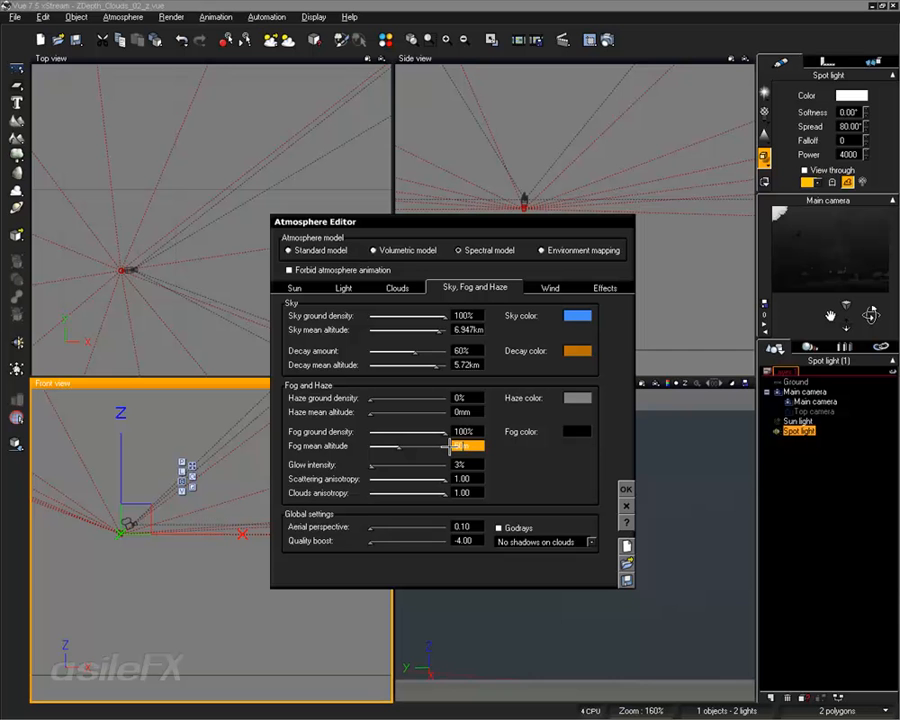
key(Return)
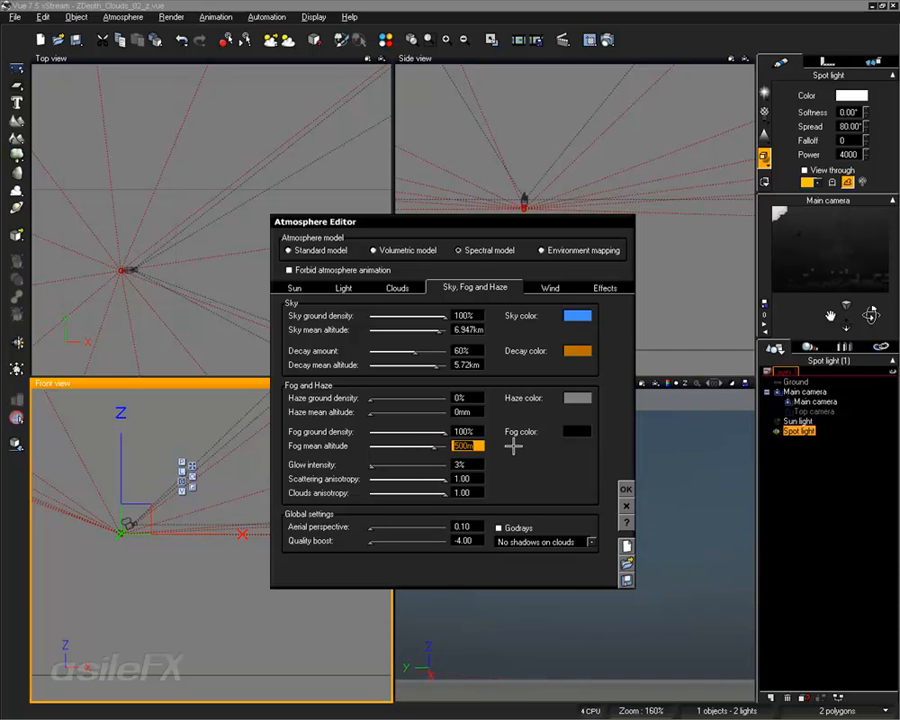
double_click(470, 447)
text(50)
key(Return)
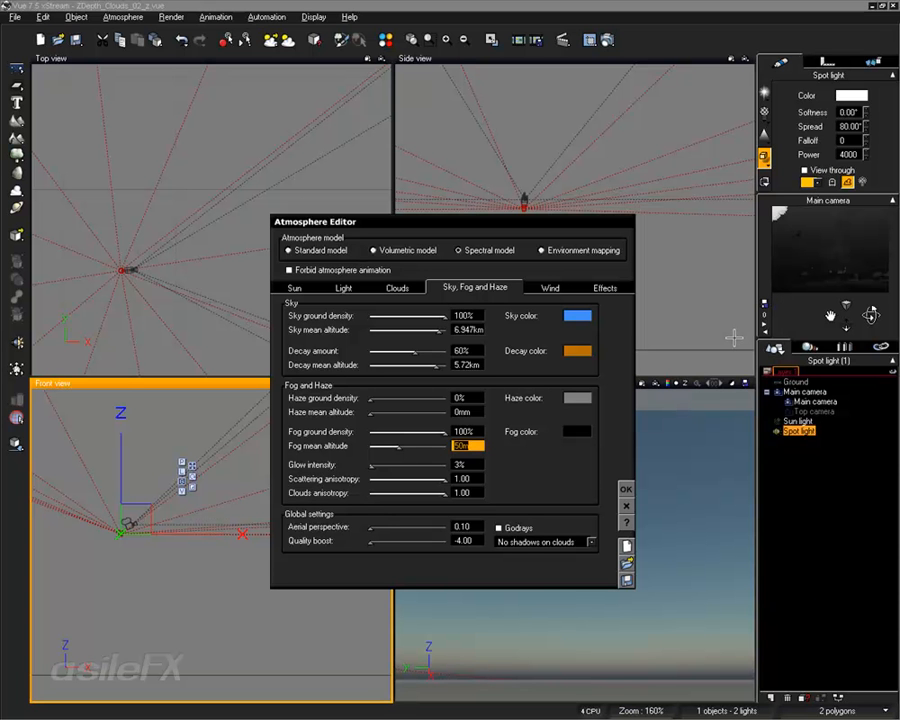
- Test the fog at 0% ground density, and restore it to 100% with a mean altitude of 2 km
drag(445, 432, 360, 424)
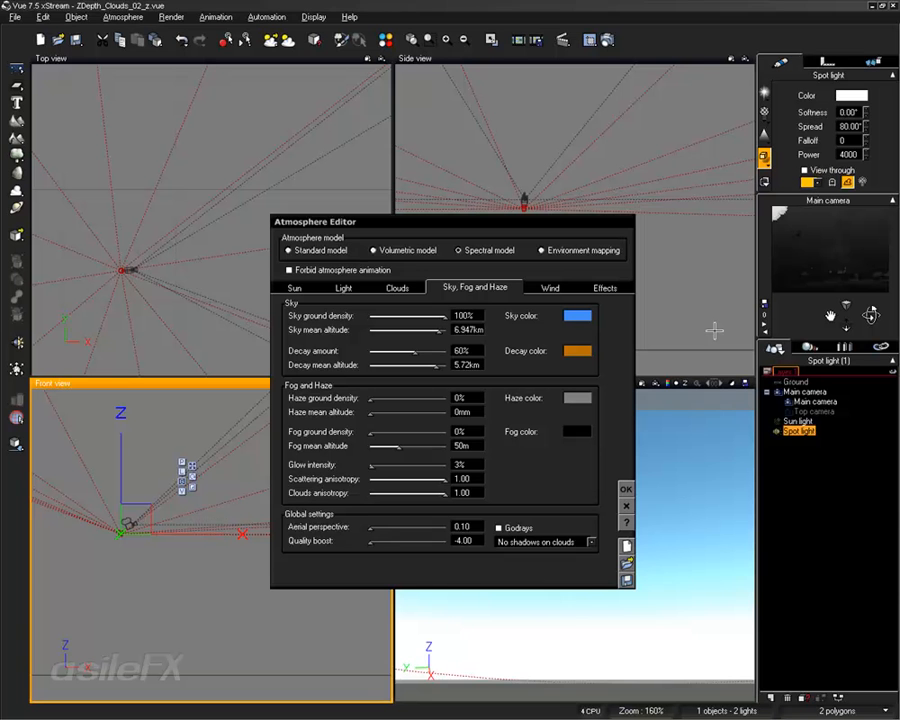
drag(401, 445, 439, 443)
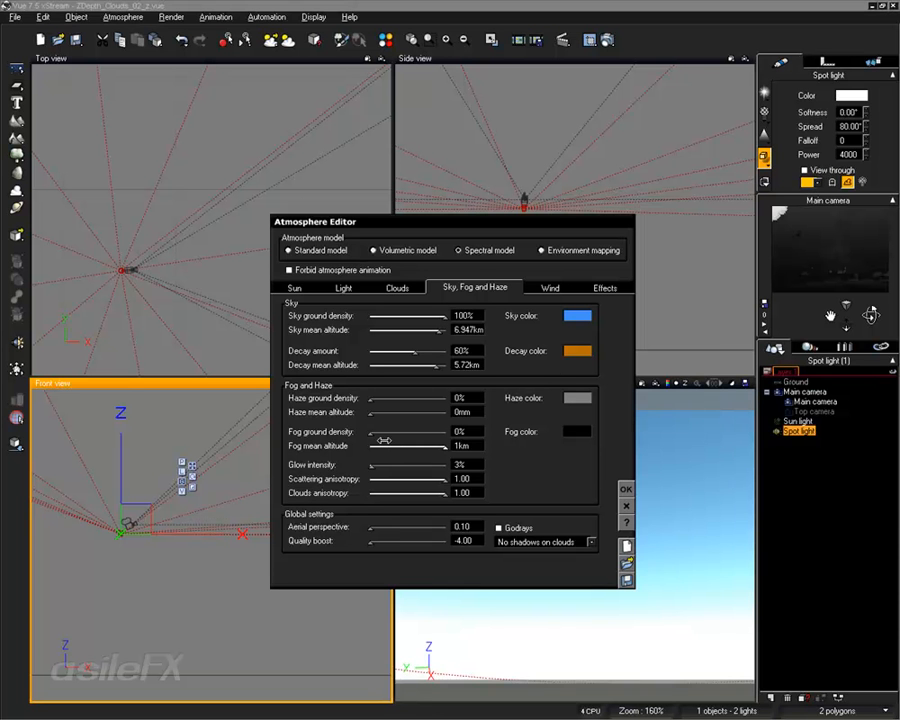
click(448, 432)
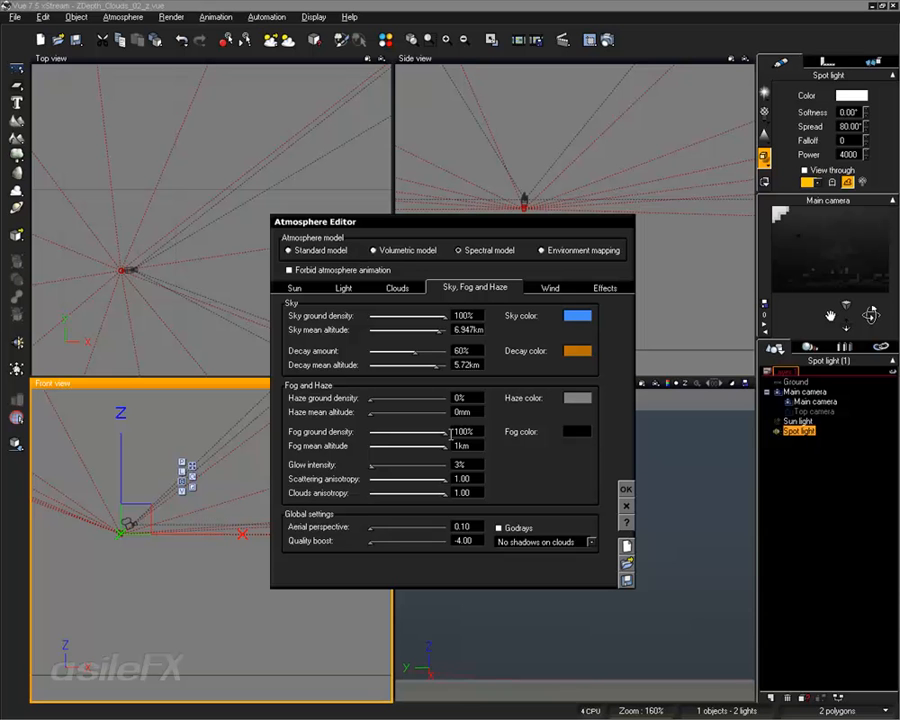
key(Tab)
text(2)
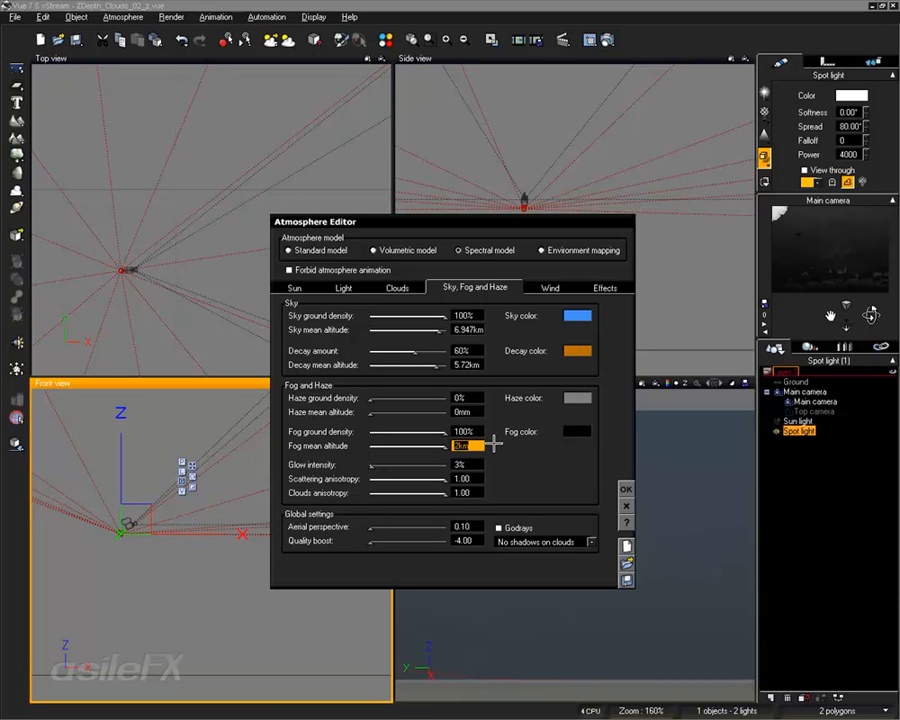
key(Return)
- Set the atmosphere's quality boost to -8 and accept the settings
click(478, 540)
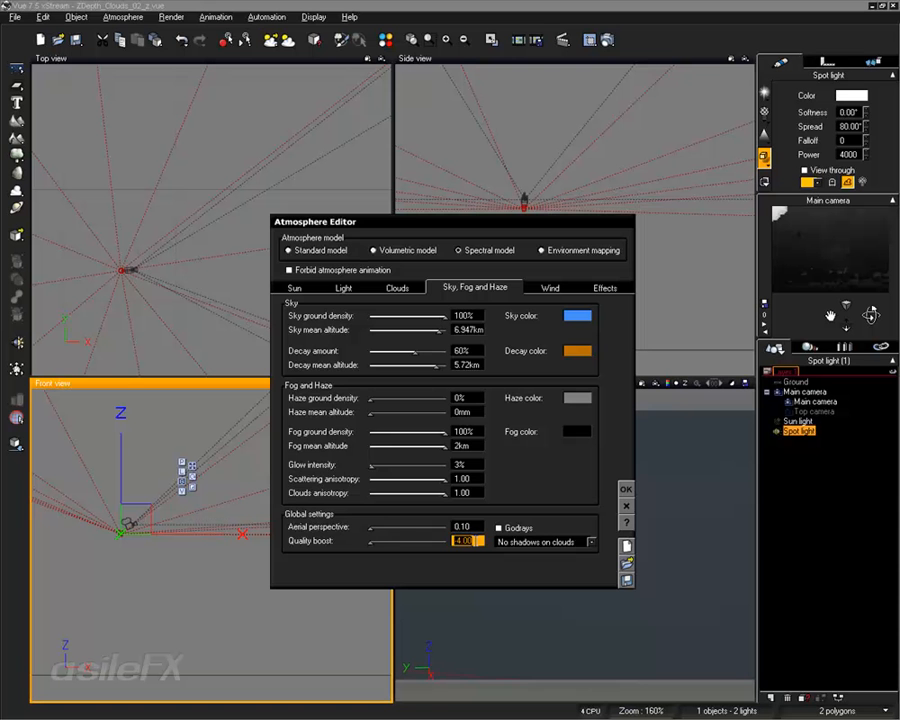
text(-8)
key(Return)
click(624, 489)
- Check the stored quality boost in the atmosphere settings, and render the main camera view to inspect its effect
click(122, 17)
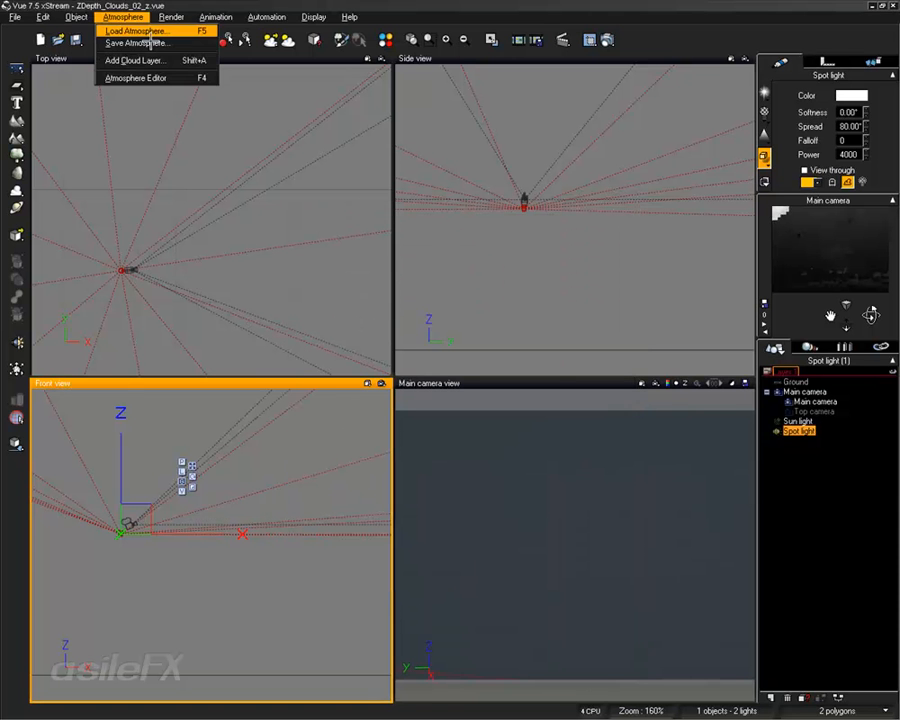
click(165, 77)
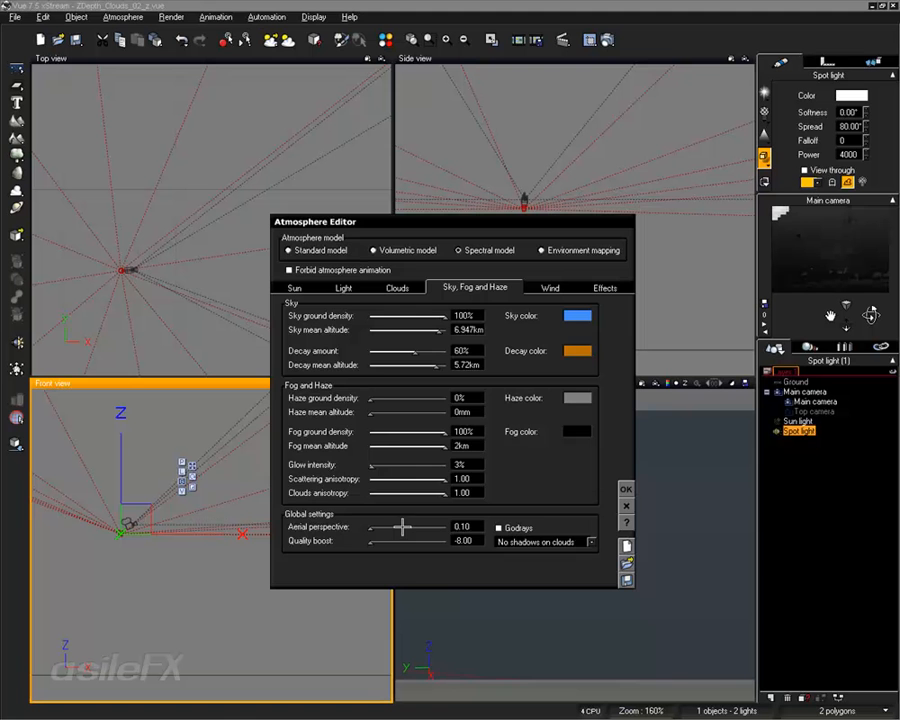
click(624, 489)
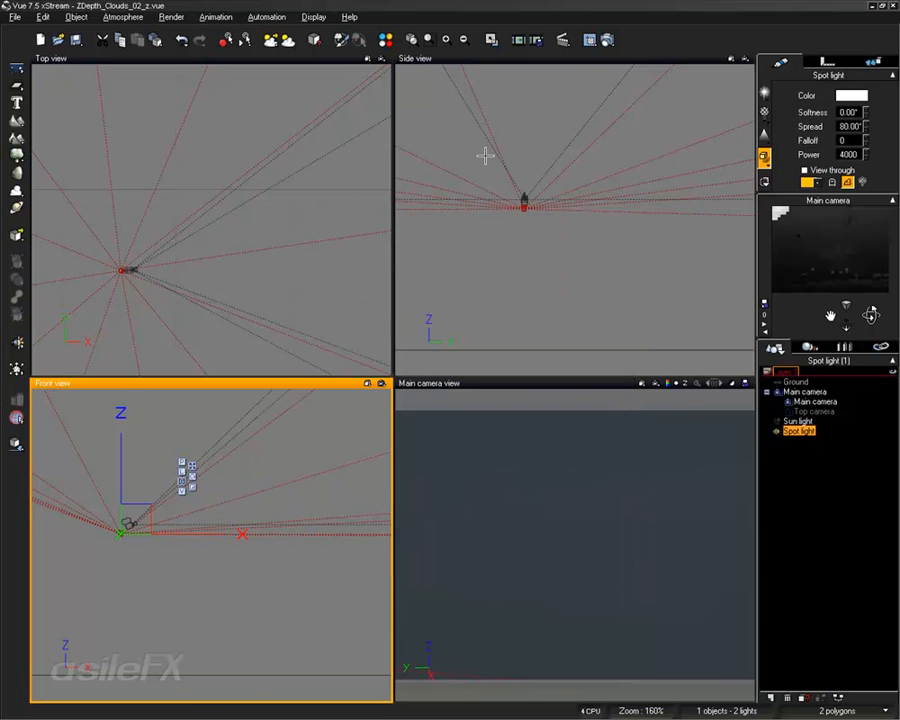
click(607, 40)
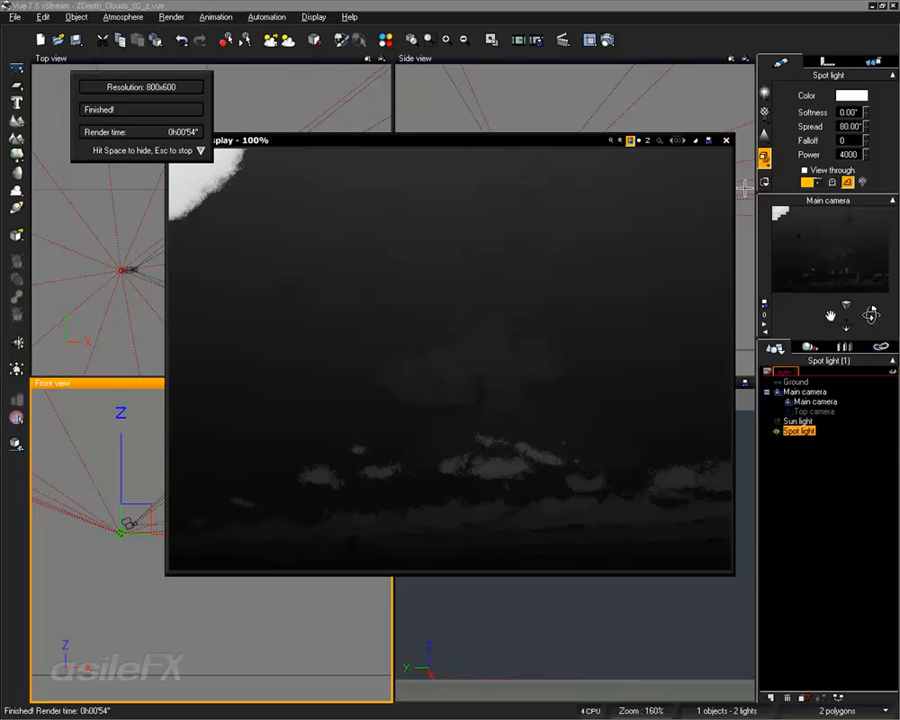
click(725, 141)
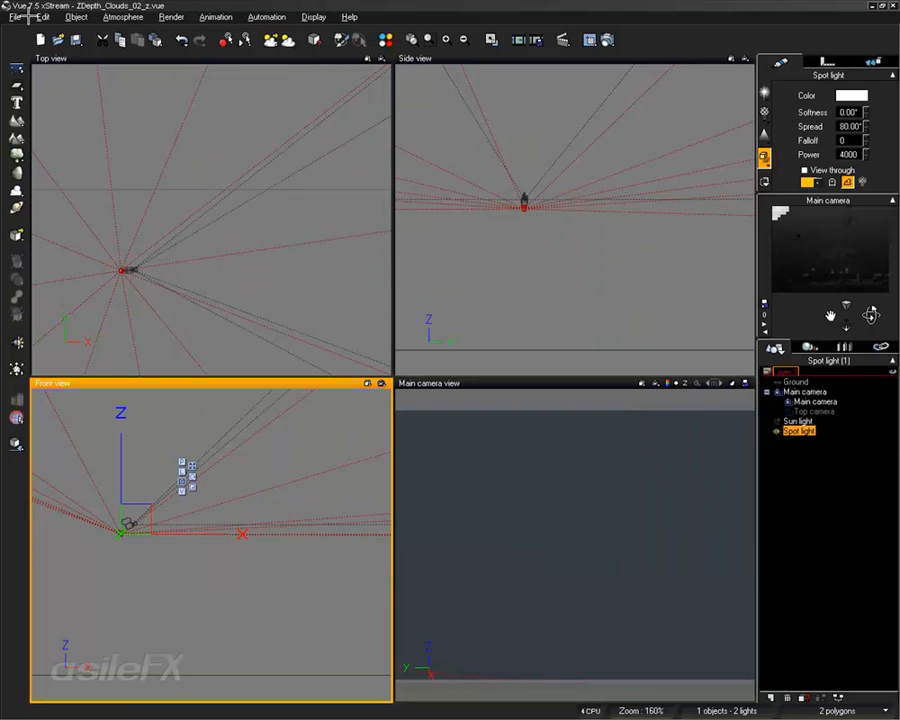
- Lower the atmosphere's quality boost to -20 and accept the settings
click(122, 17)
click(125, 78)
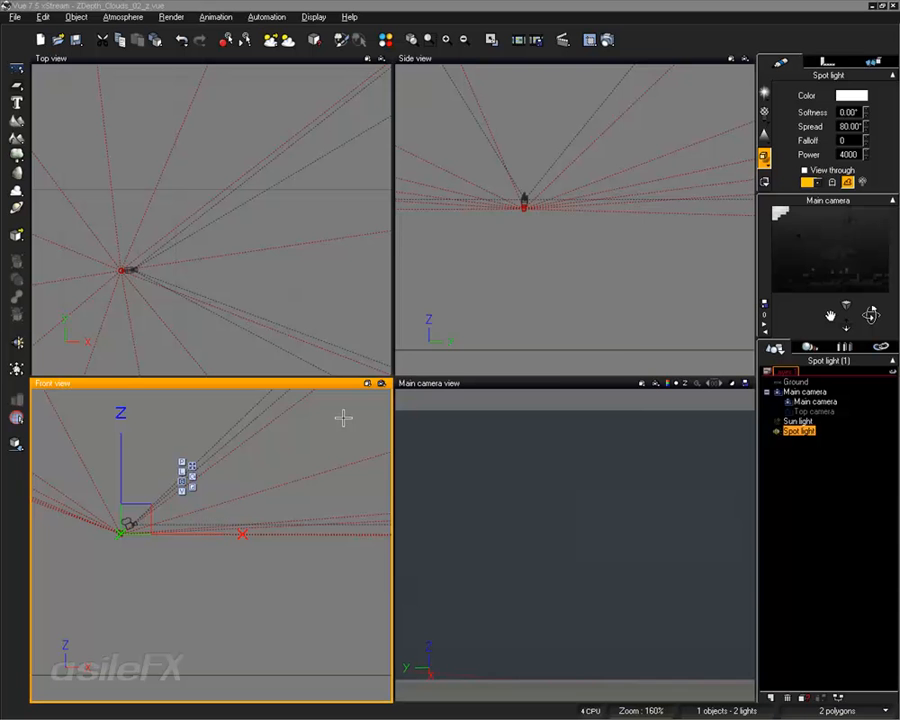
click(474, 541)
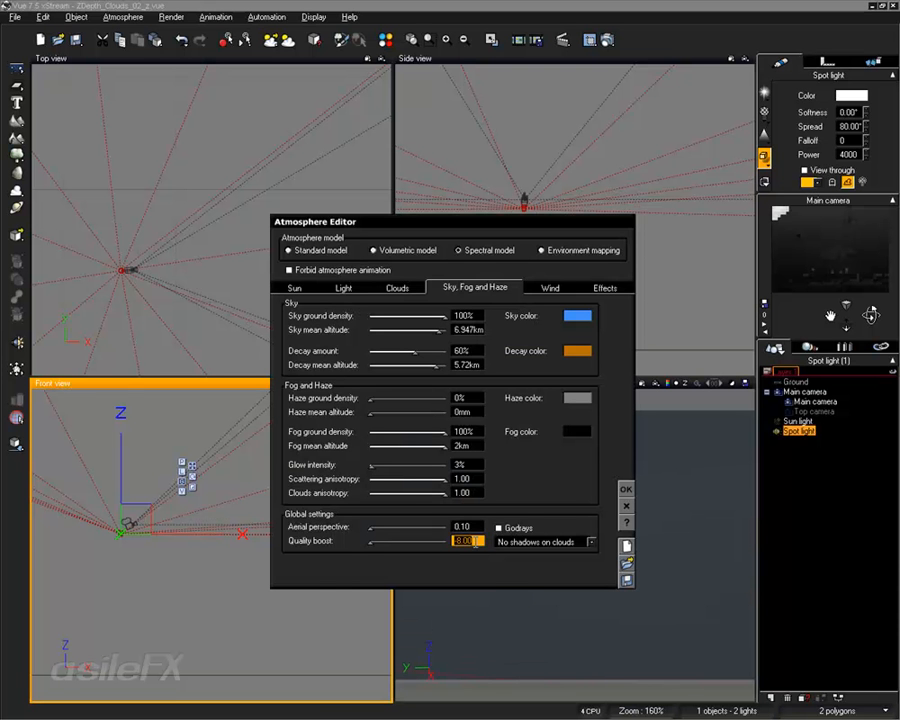
text(-20)
key(Return)
click(624, 489)
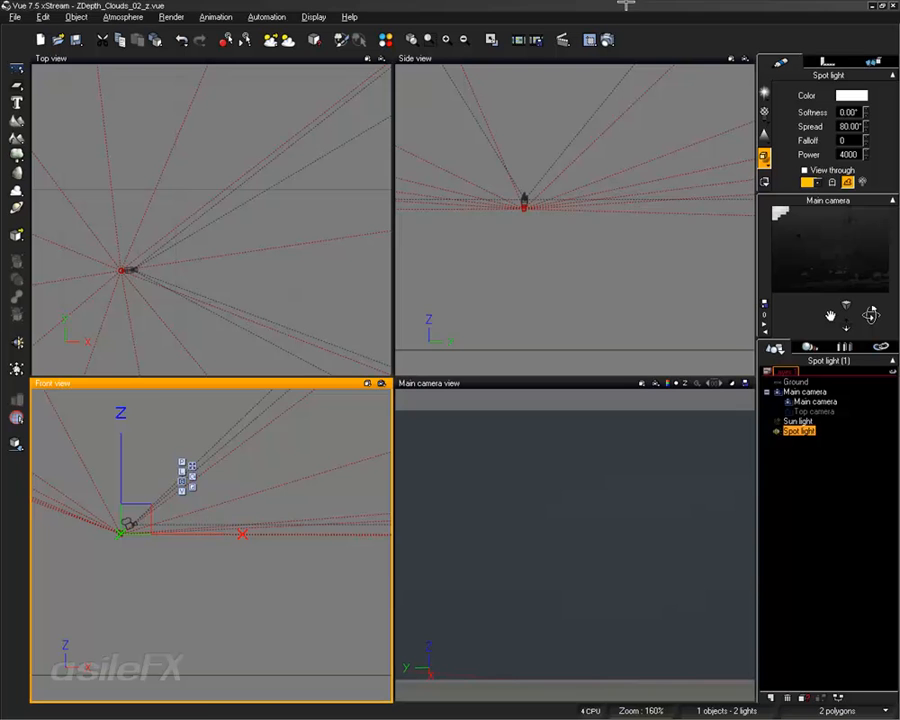
- Render the main camera view with the lowered quality boost, stop partway and dismiss the render
click(605, 40)
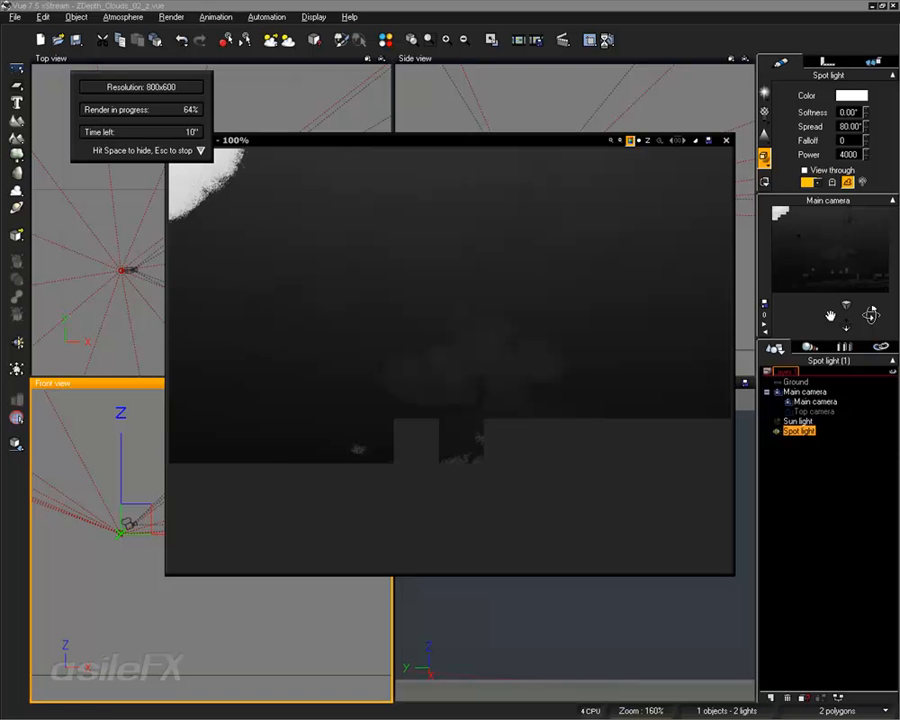
key(Escape)
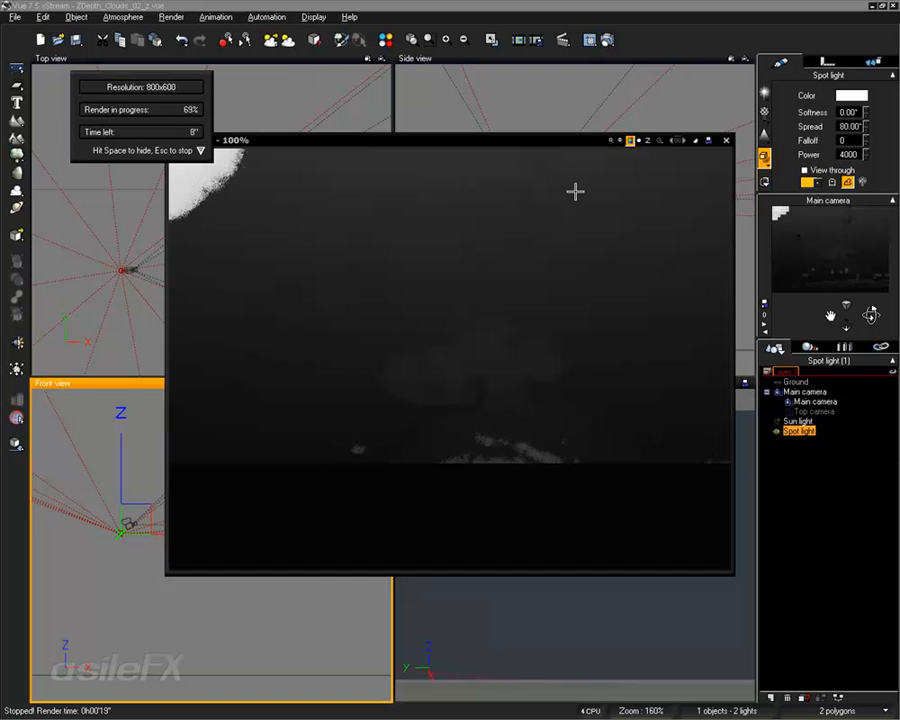
click(727, 142)
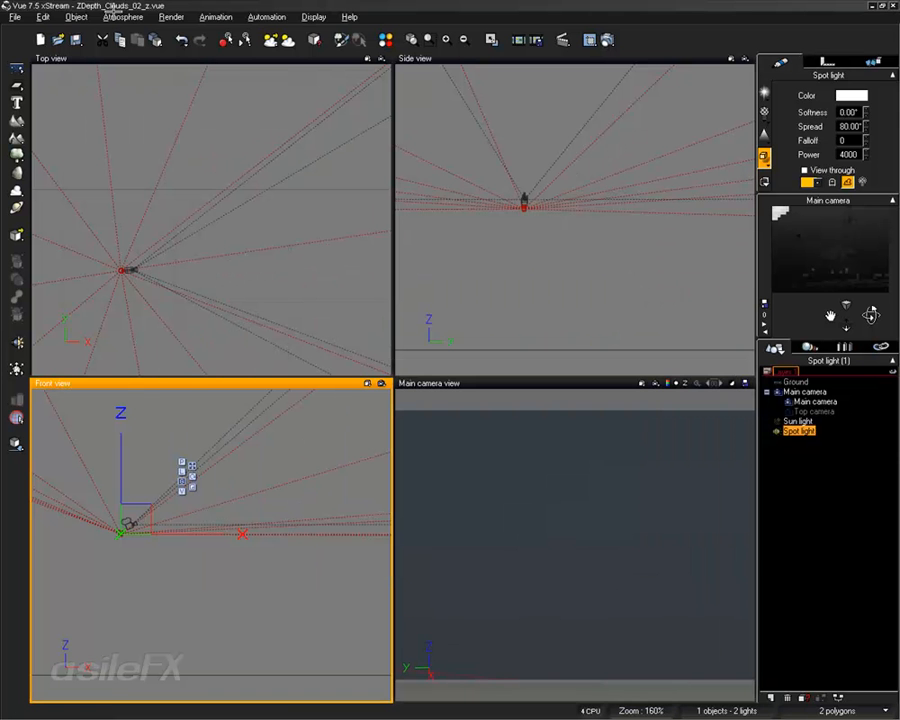
- Review the godrays and cloud shadow options in the atmosphere's sky, fog and haze settings, keeping No shadows on clouds selected
click(118, 17)
click(136, 78)
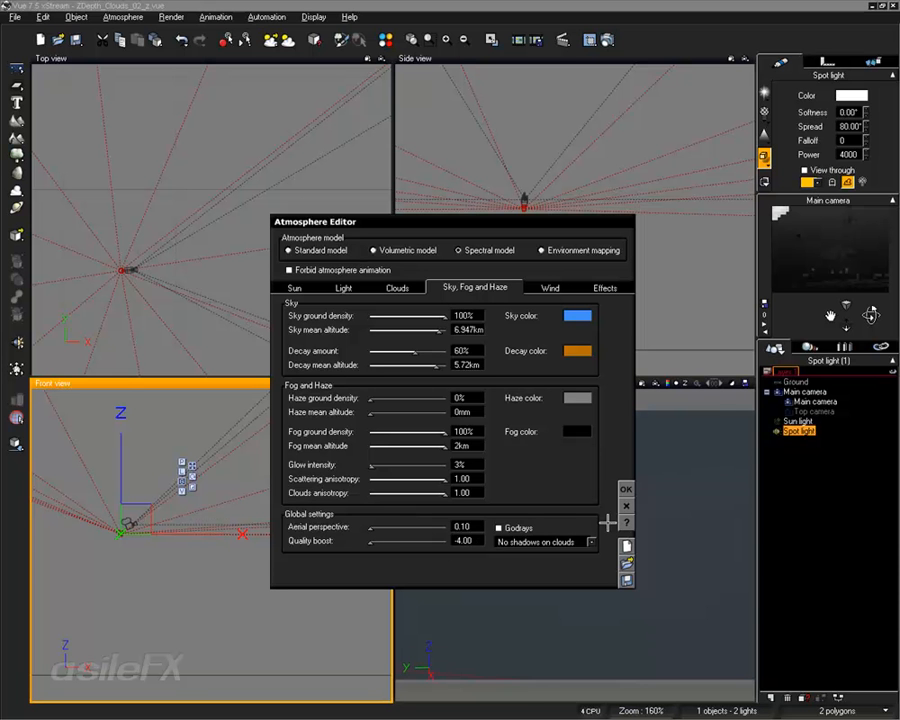
click(521, 527)
click(521, 527)
click(547, 543)
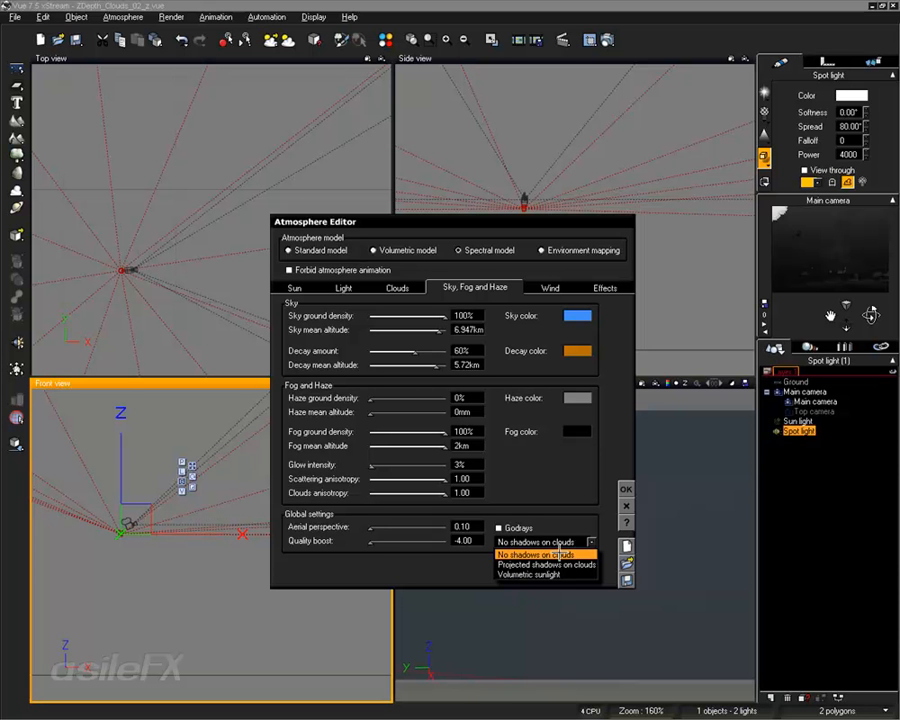
click(556, 555)
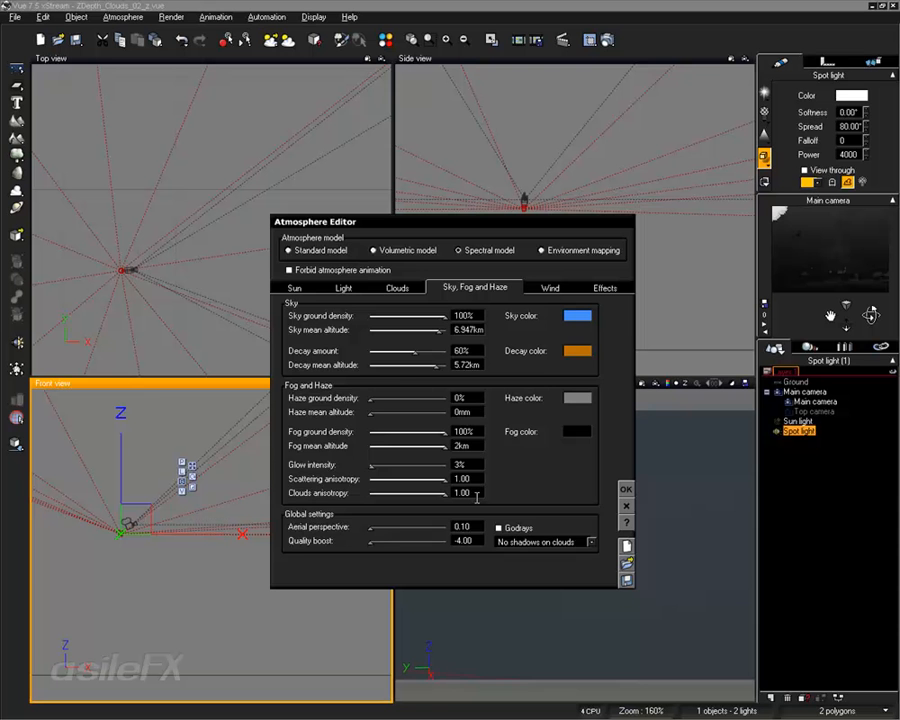
- Try light balances of 0%, 55% and 89% in the atmosphere's light settings, return it to 100% and accept
click(358, 287)
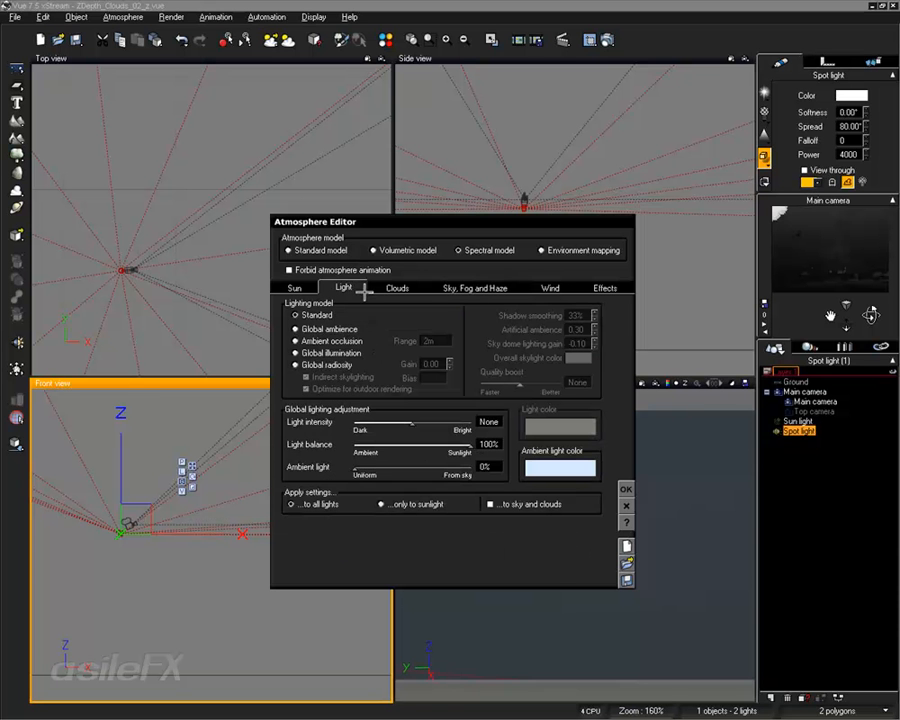
drag(470, 447, 345, 457)
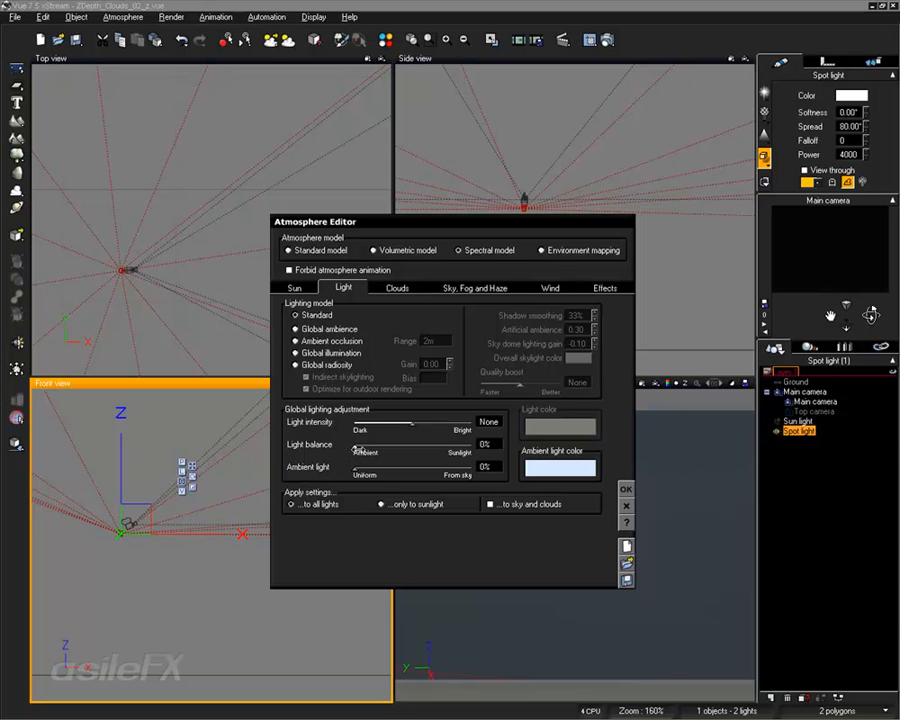
drag(357, 449, 418, 449)
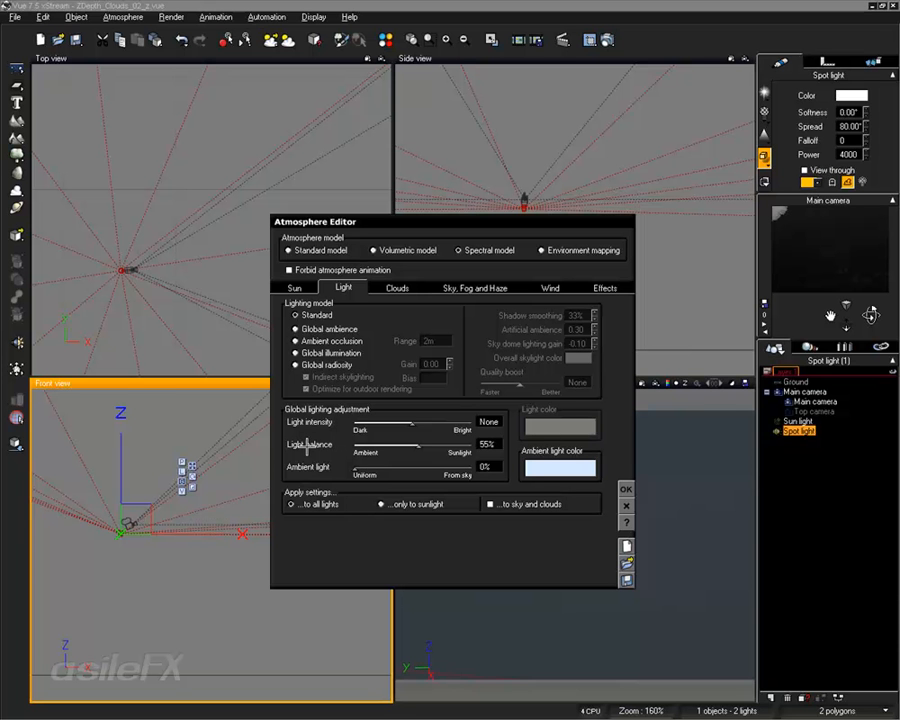
drag(419, 444, 459, 445)
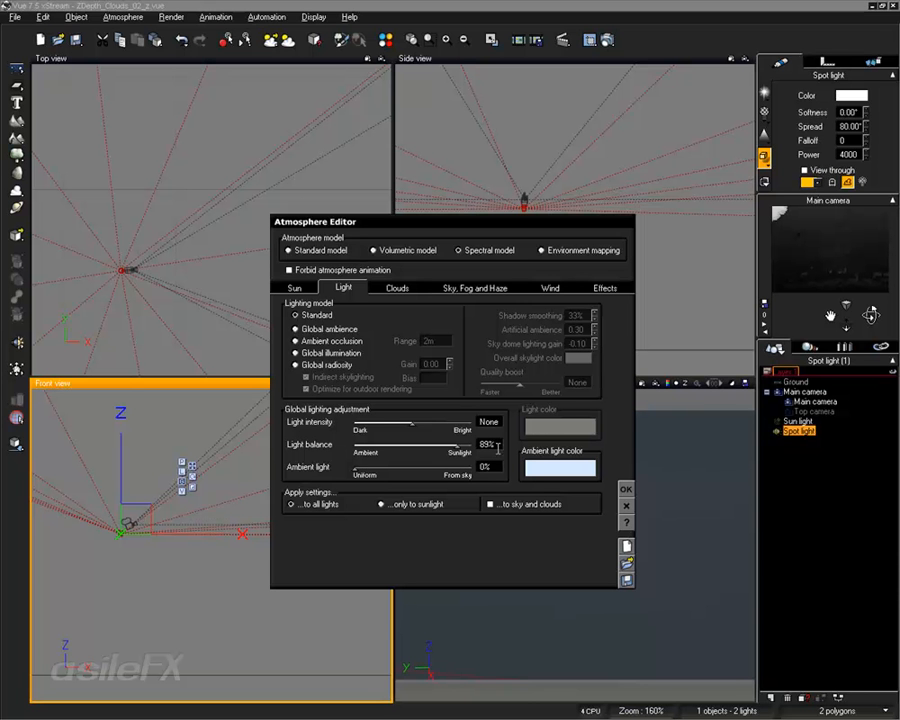
drag(456, 444, 469, 438)
click(624, 489)
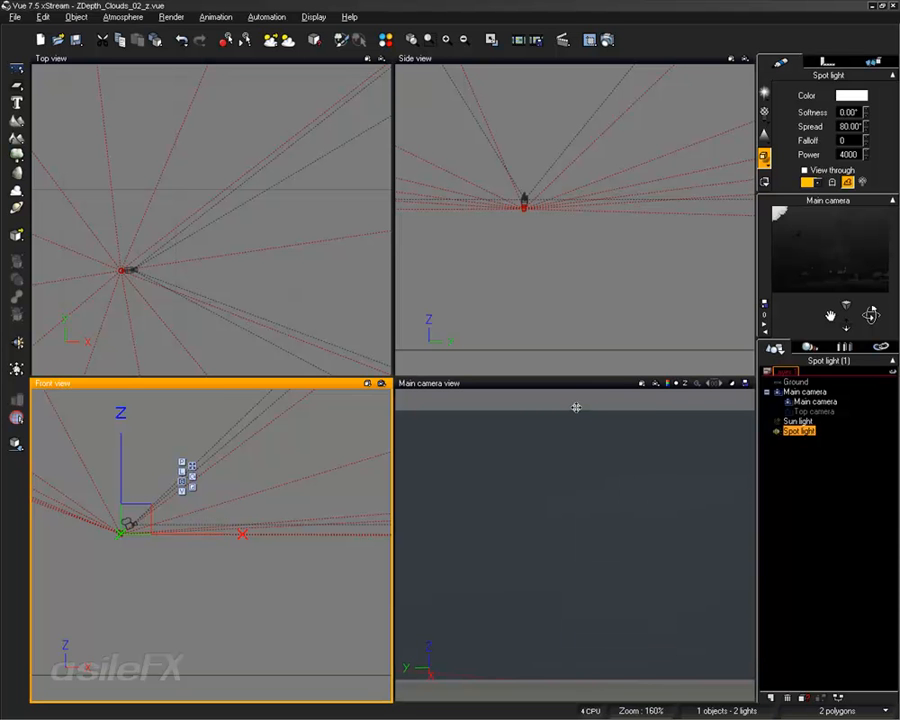
- Set the atmosphere's quality boost to -1 and accept the settings
click(123, 17)
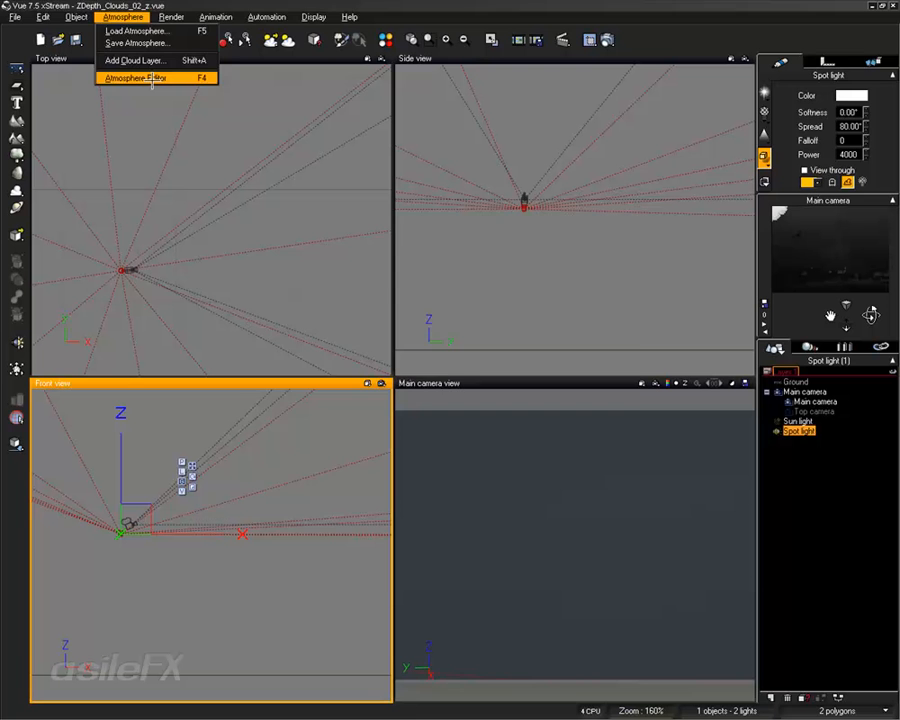
click(110, 68)
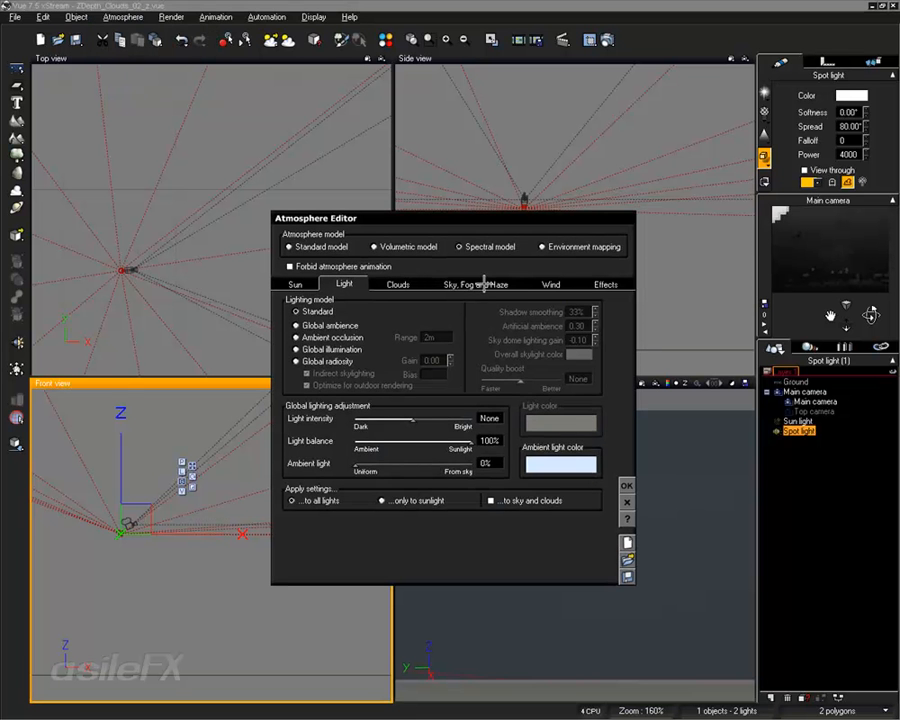
click(478, 288)
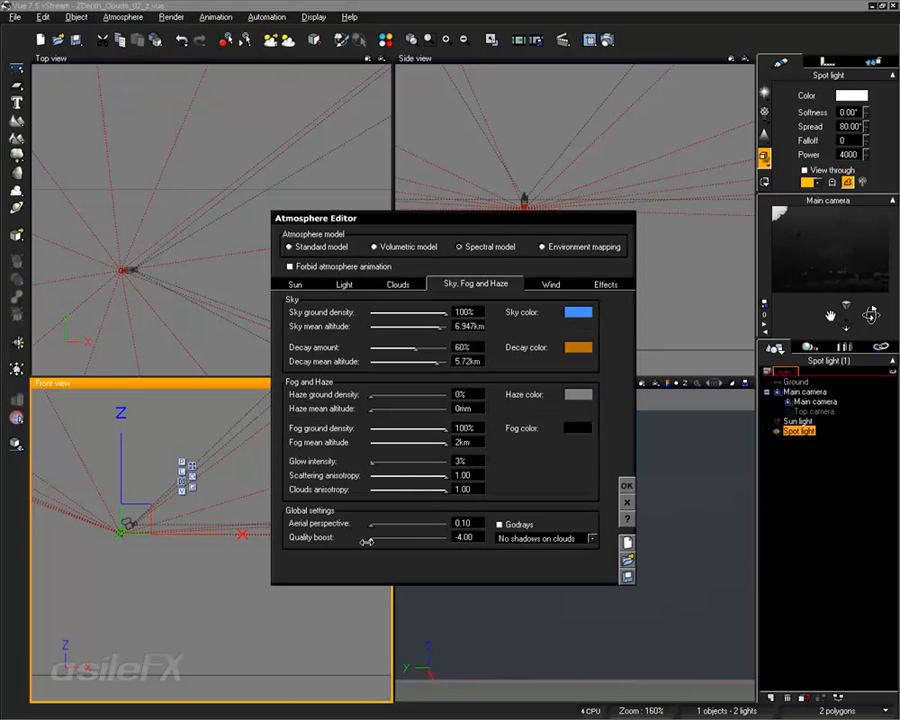
drag(371, 537, 399, 537)
click(468, 537)
text(-1)
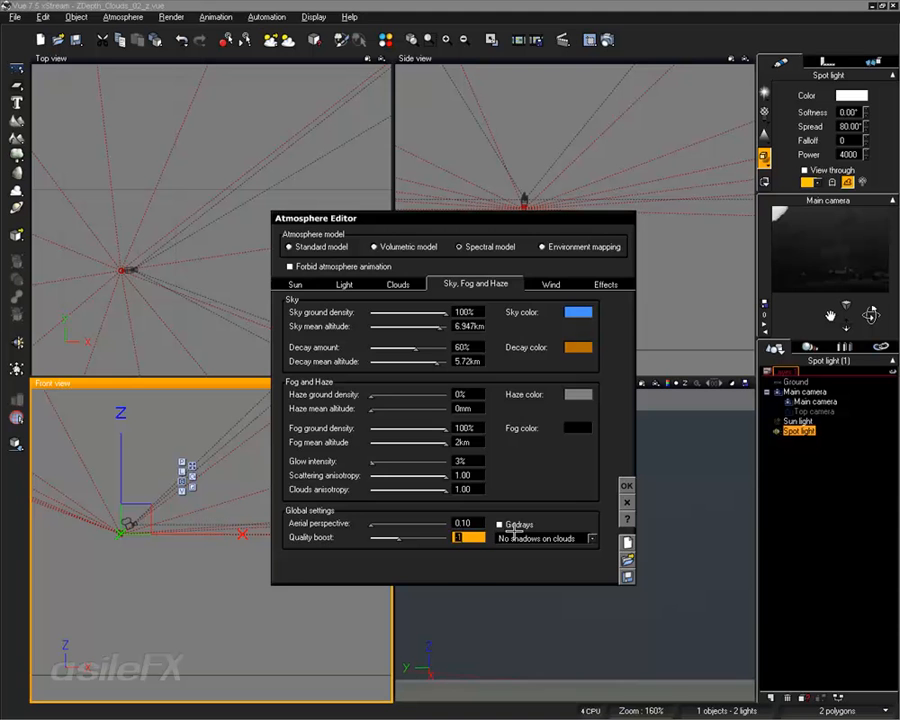
key(Return)
click(626, 482)
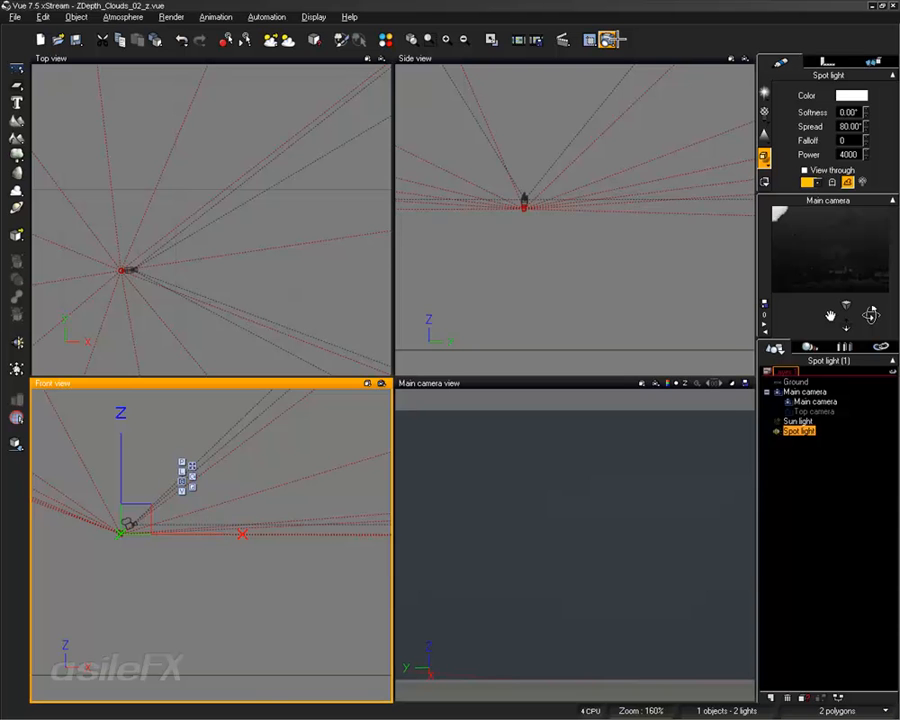
- Render the main camera view to inspect the quality boost of -1, stop partway and dismiss the render
click(609, 41)
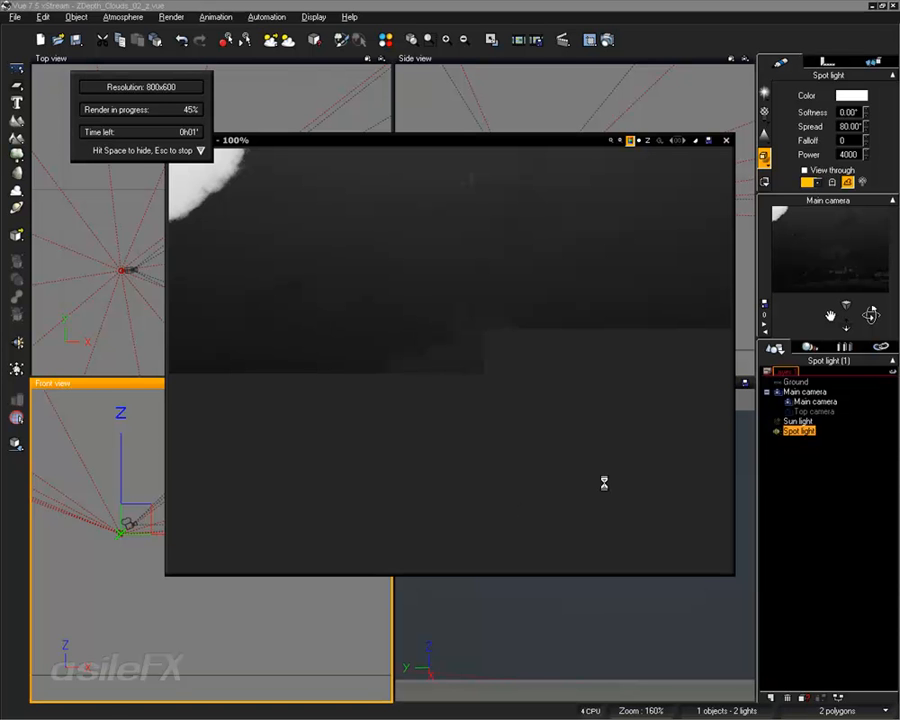
key(Escape)
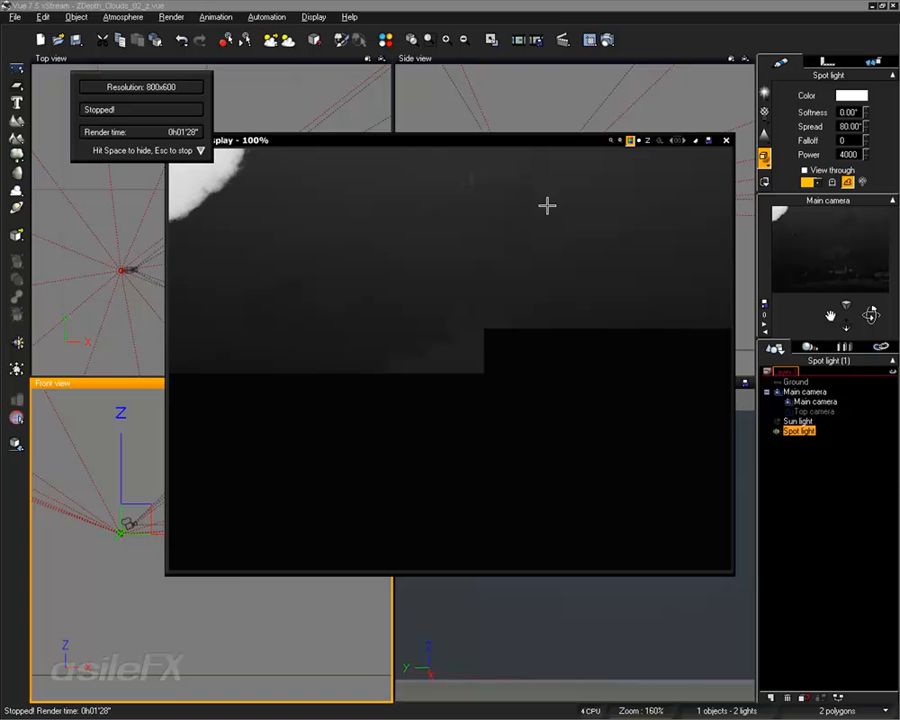
click(726, 140)
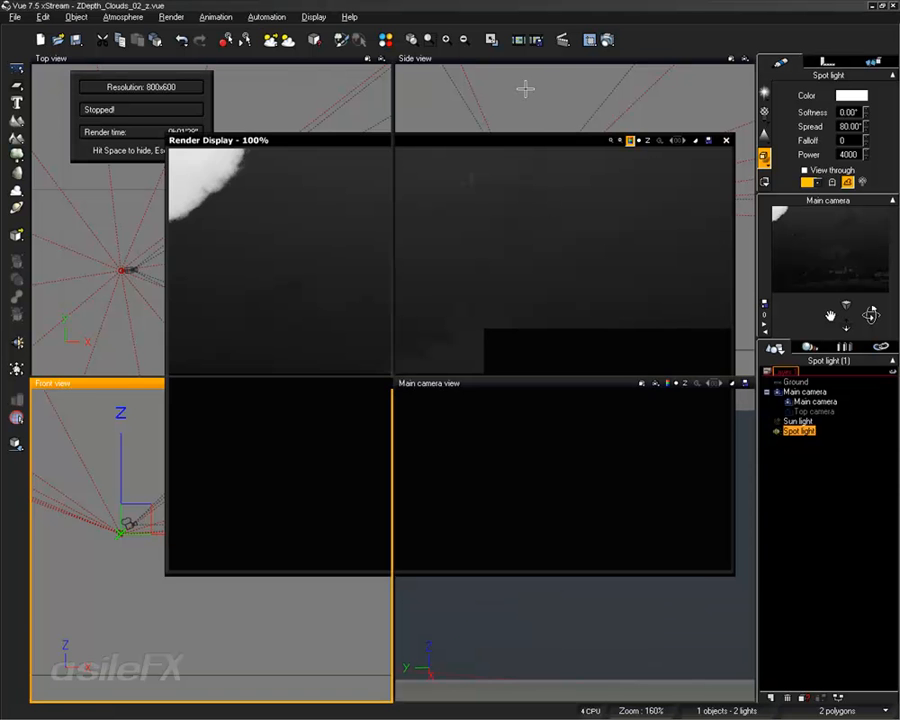
- Lower the atmosphere's quality boost to -4 and accept the settings
click(124, 17)
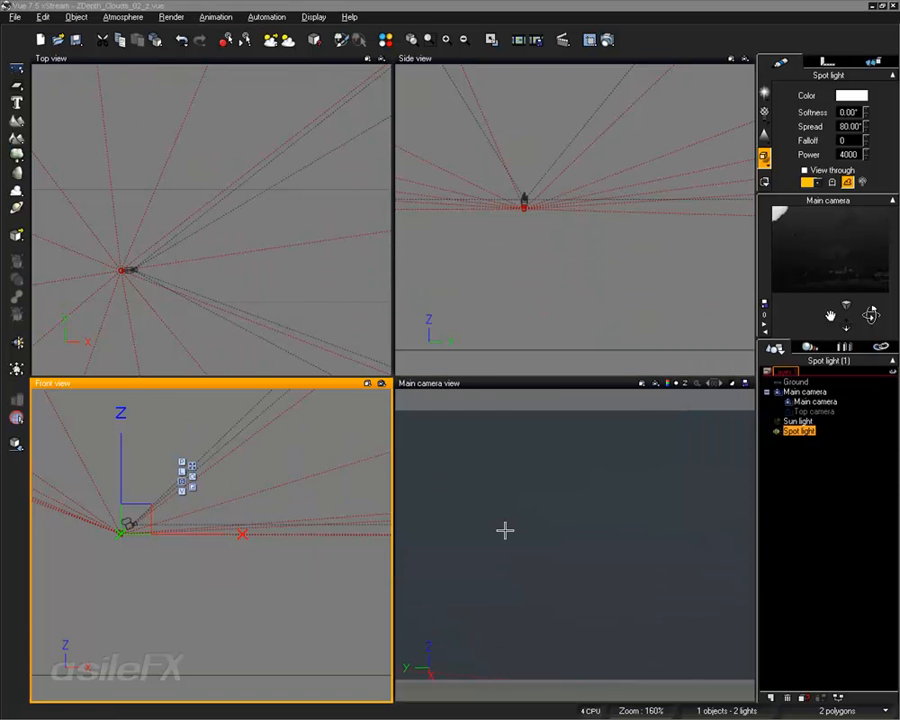
key(F4)
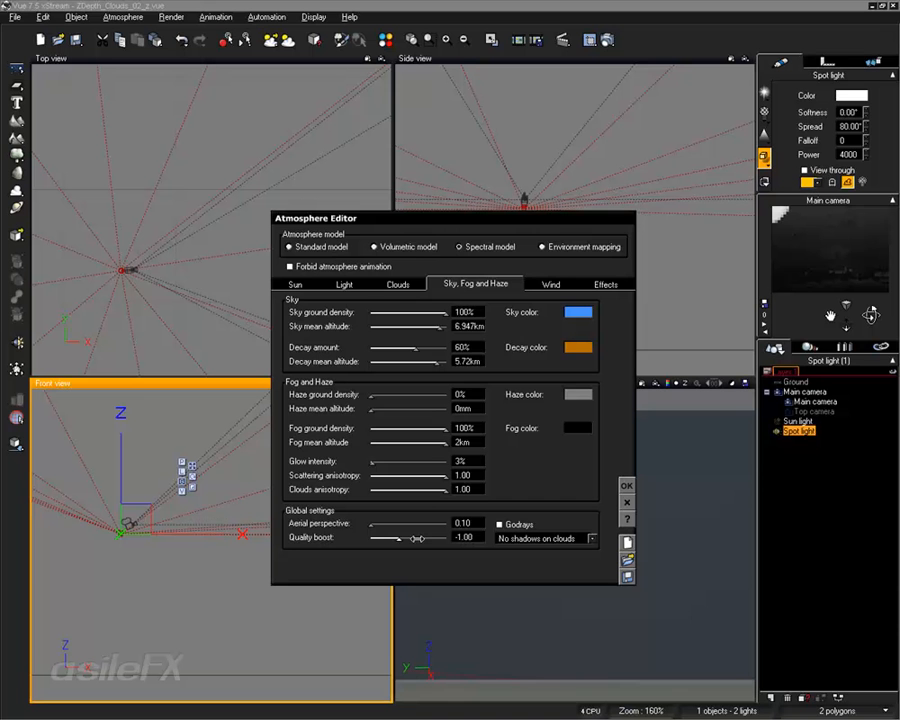
drag(416, 538, 370, 538)
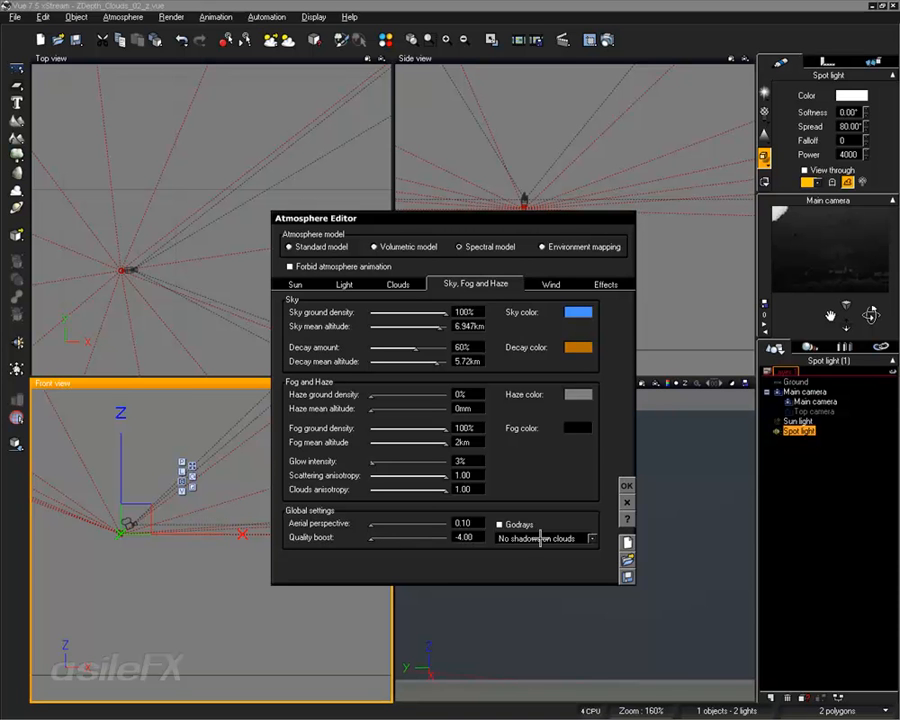
click(625, 482)
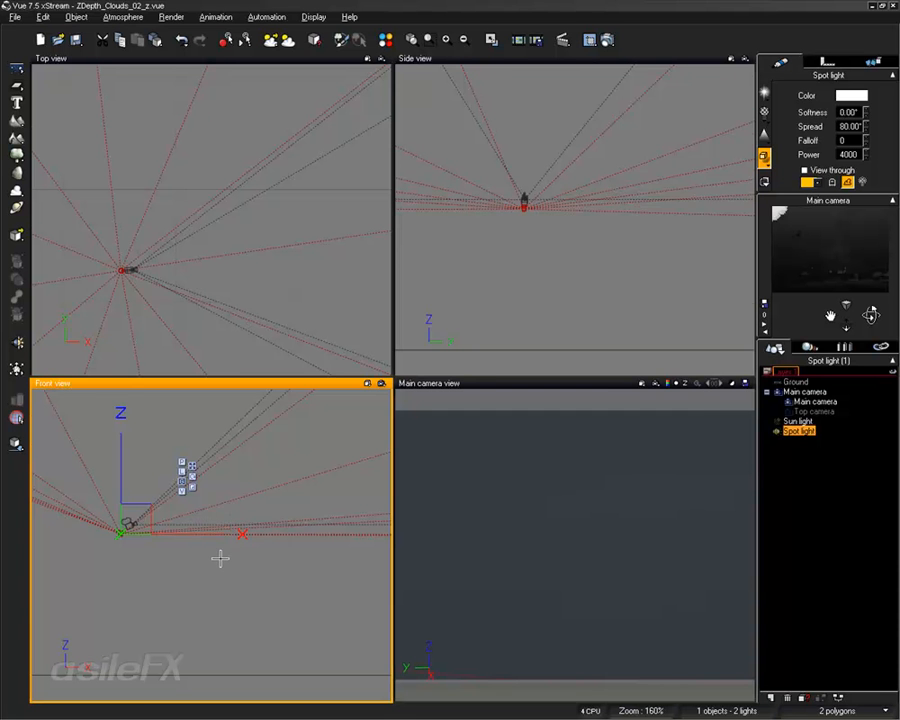
- Set the spot light's spread to 90 degrees
scroll(296, 510, down, 5)
right_drag(297, 537, 285, 530)
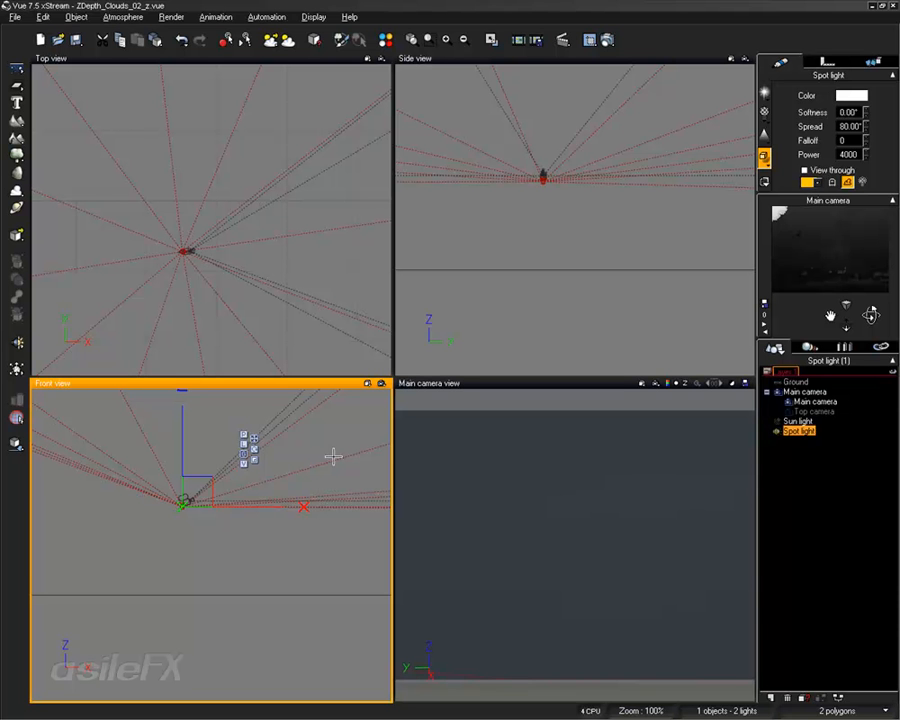
click(850, 127)
text(90)
key(Return)
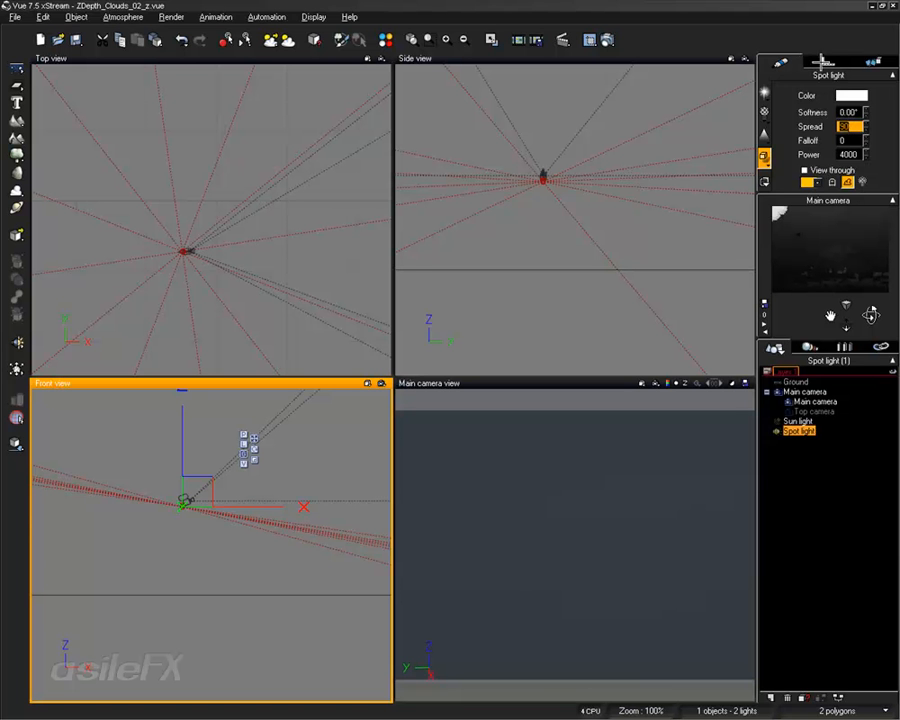
- Level the spot light by setting its pitch to 0 and its roll to 360
click(828, 62)
double_click(850, 158)
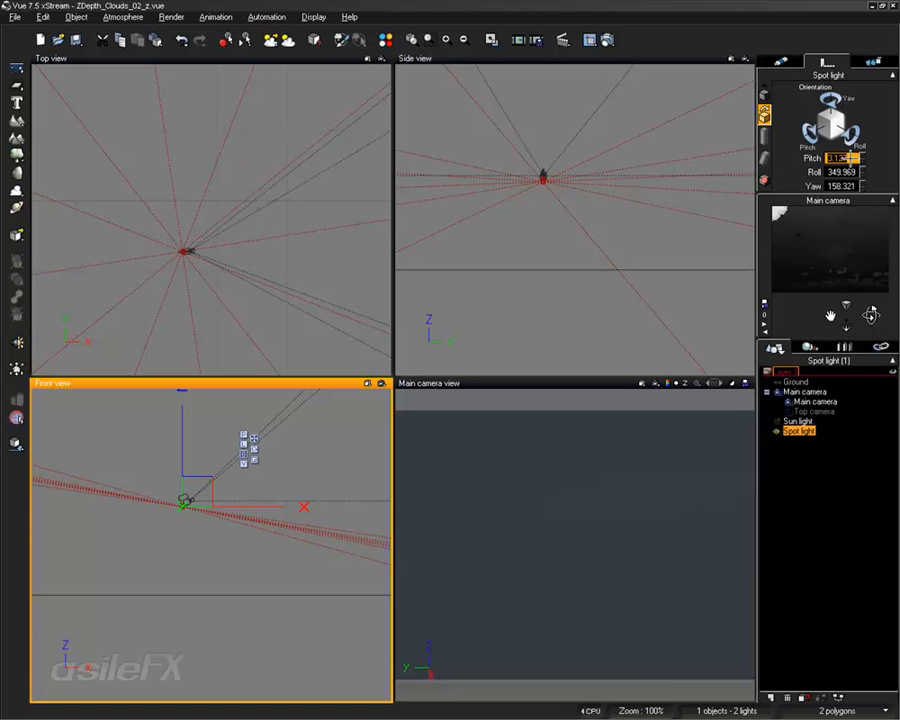
text(0)
key(Return)
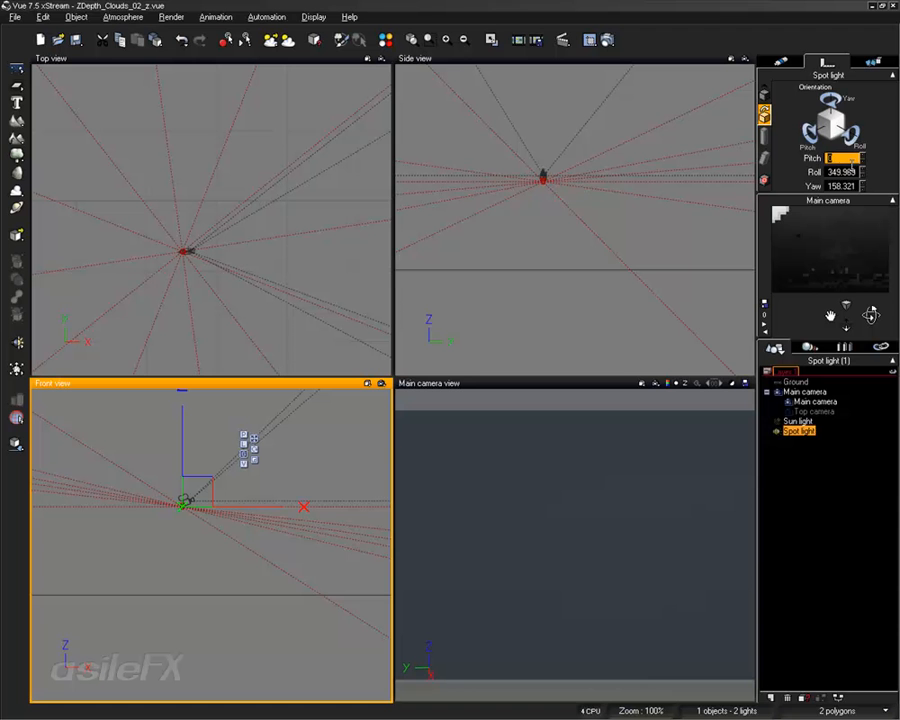
key(Tab)
text(360)
key(Return)
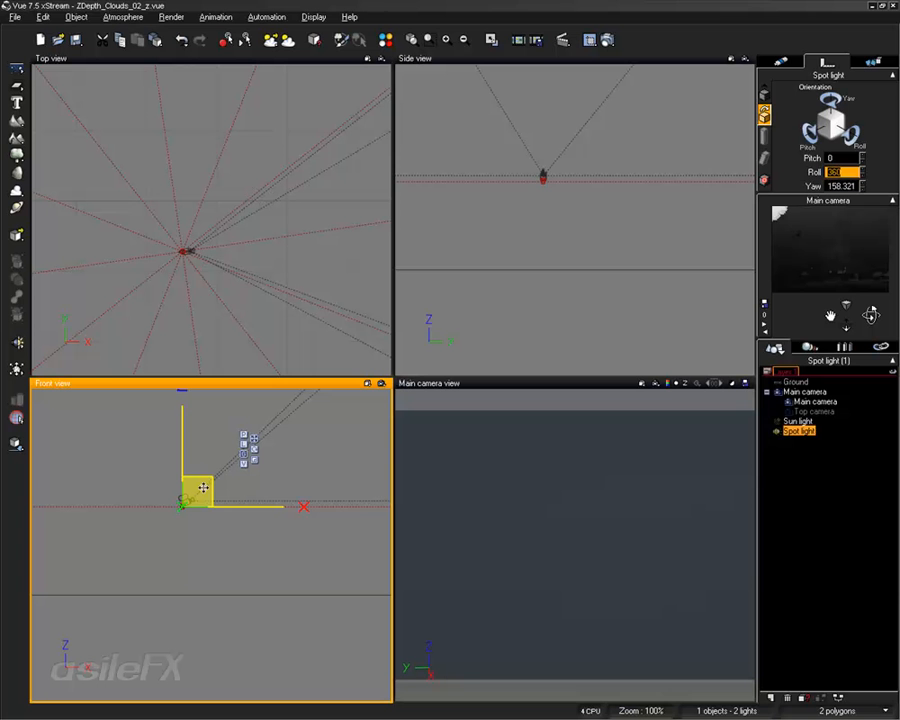
- Move the spot light directly beneath the main camera, switch its gizmo to local coordinates and deselect it
drag(199, 489, 202, 507)
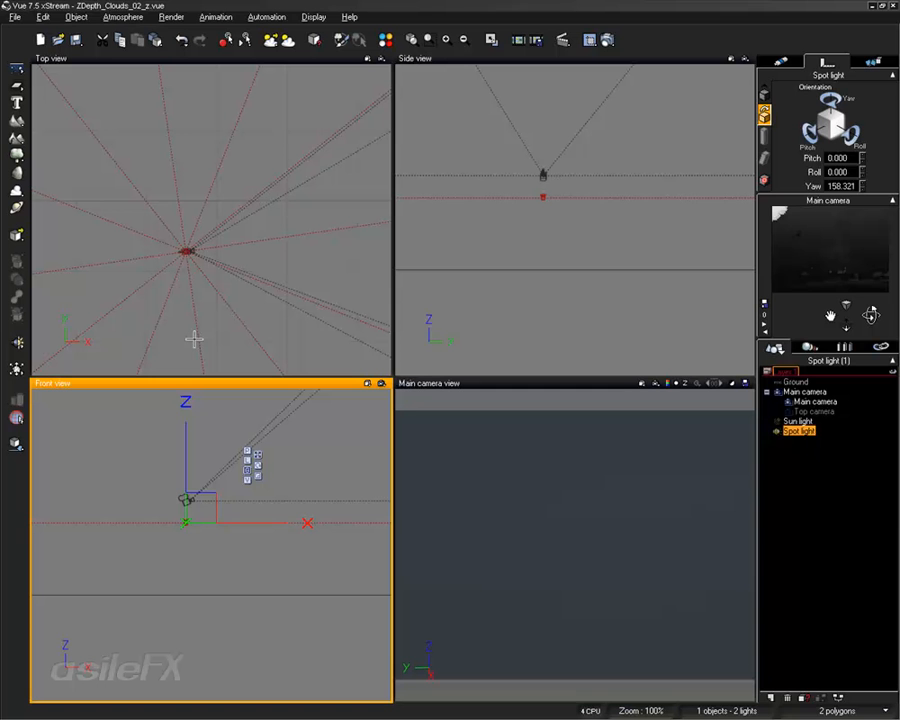
click(247, 460)
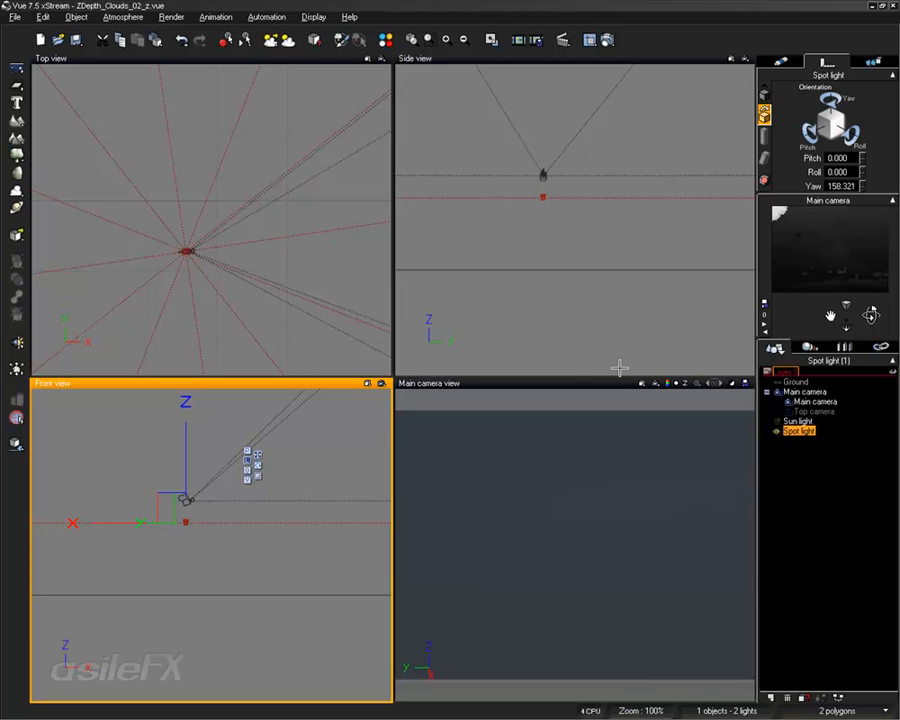
click(804, 459)
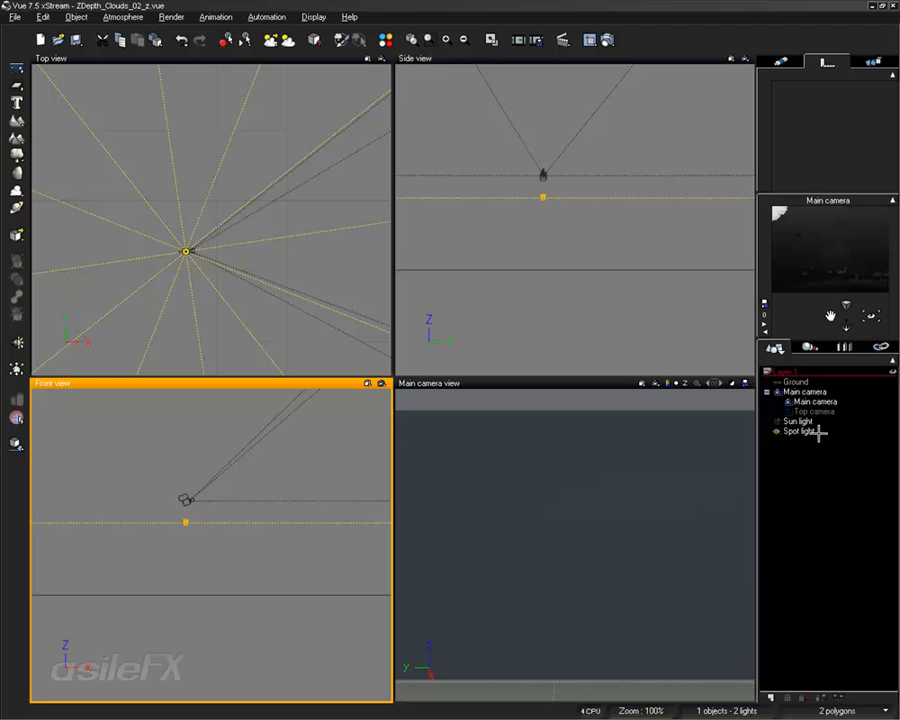
- Set the main camera's pitch and yaw to 90 and deselect it
click(820, 401)
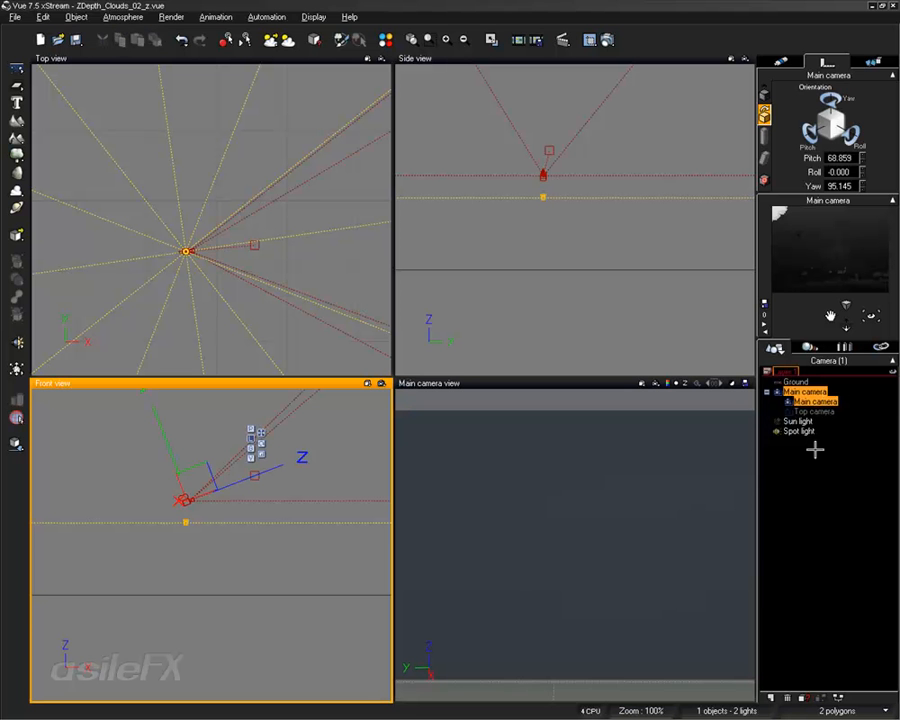
double_click(847, 158)
text(90)
key(Return)
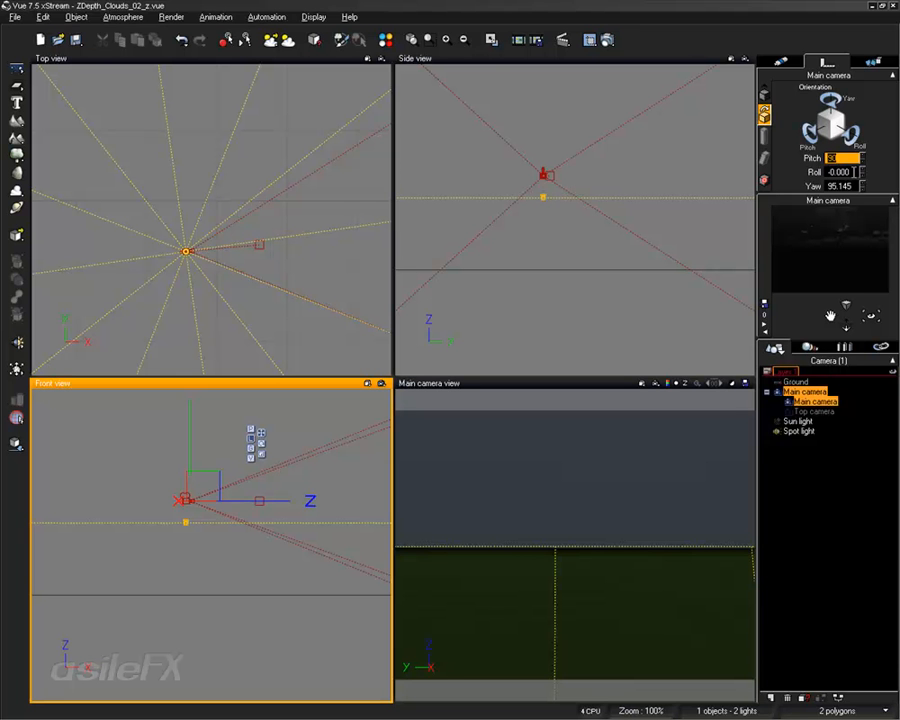
click(855, 186)
text(90)
key(Return)
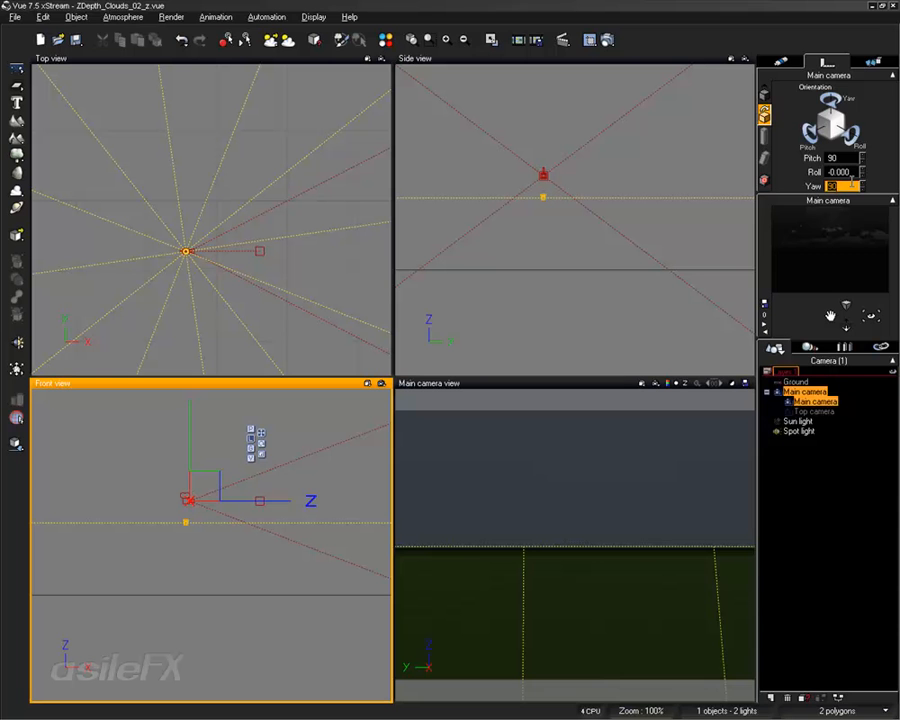
click(827, 473)
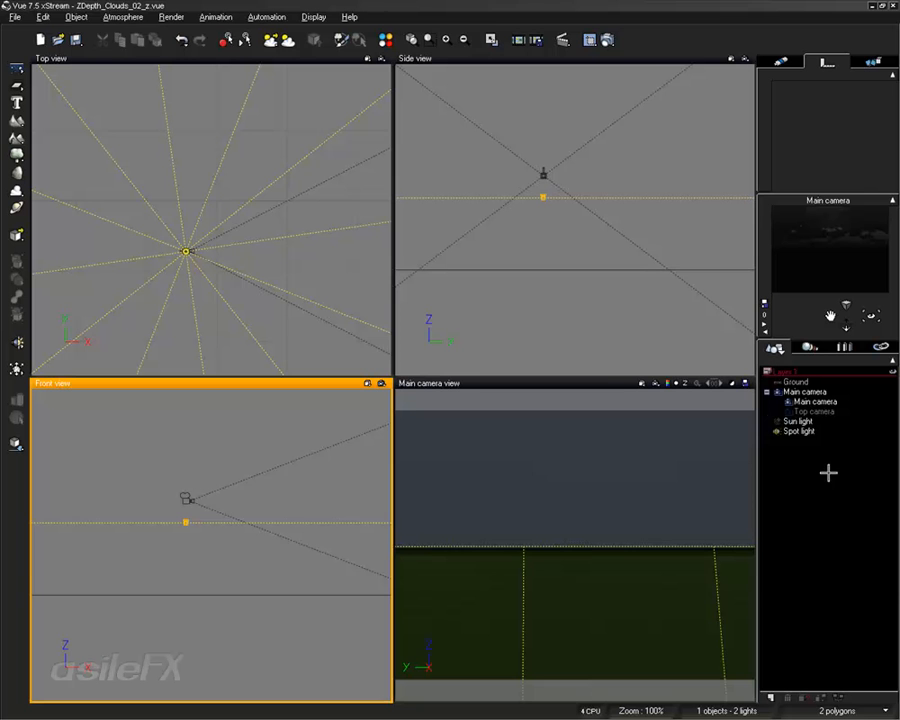
- Maximize the main camera view and enable a spherical panoramic render with a 360° horizontal and 180° vertical angle
double_click(605, 384)
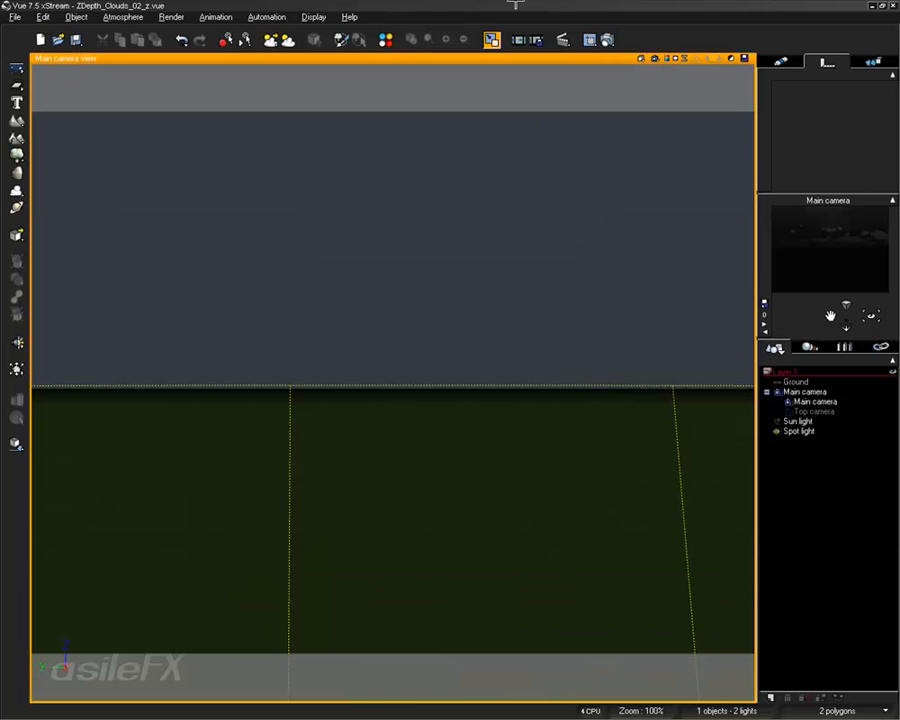
click(607, 39)
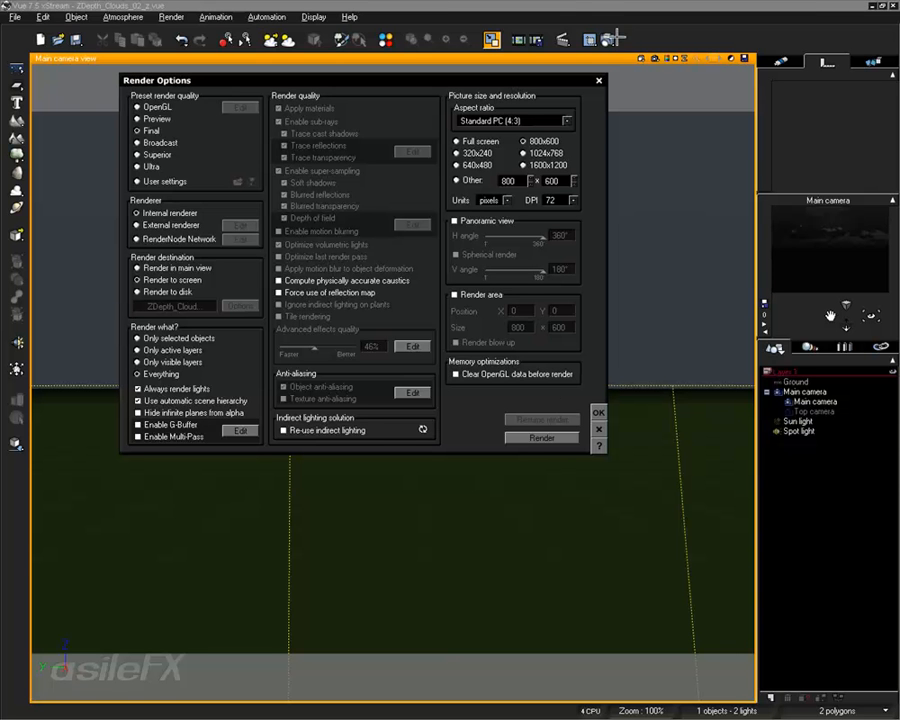
click(455, 220)
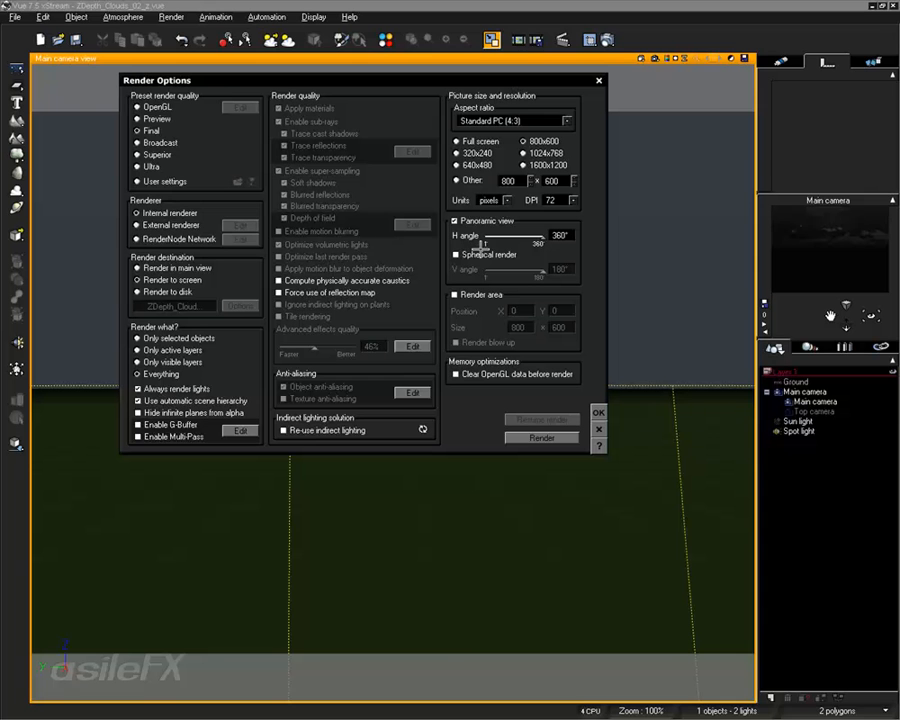
click(484, 255)
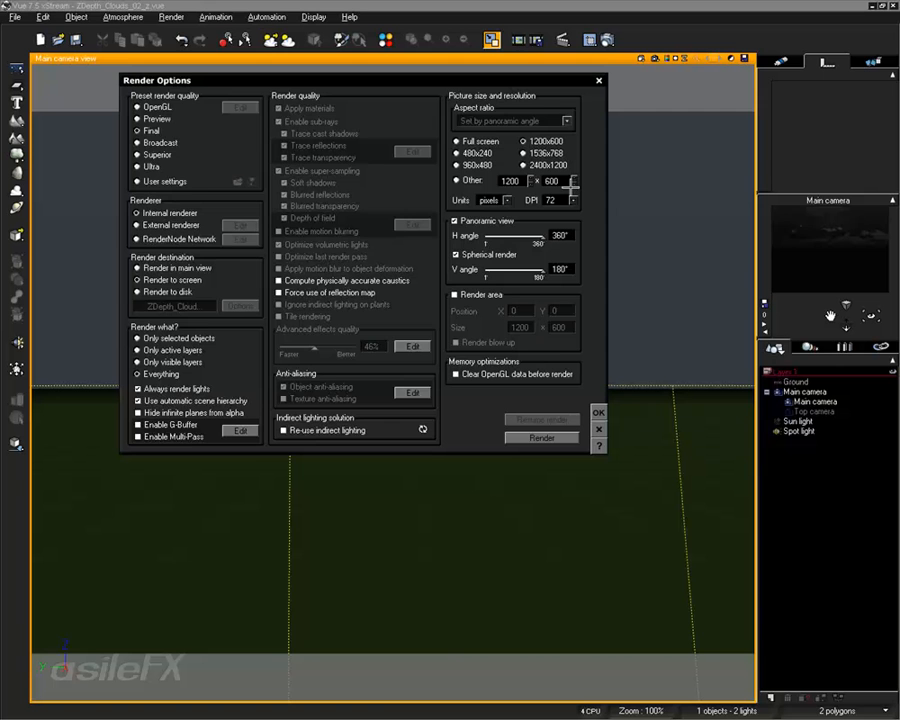
click(598, 411)
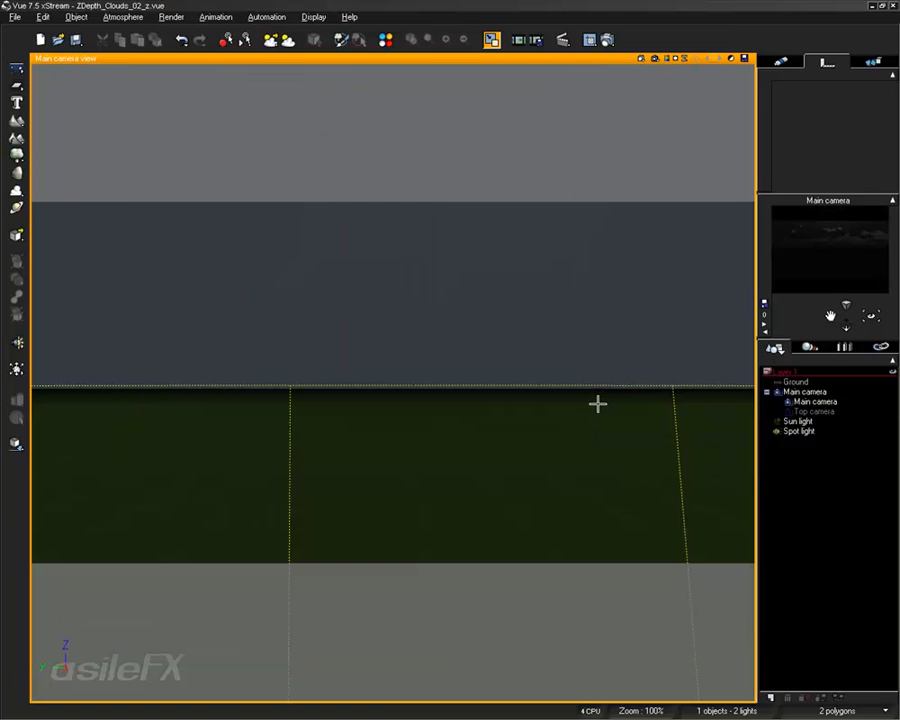
click(14, 17)
mouse_move(43, 18)
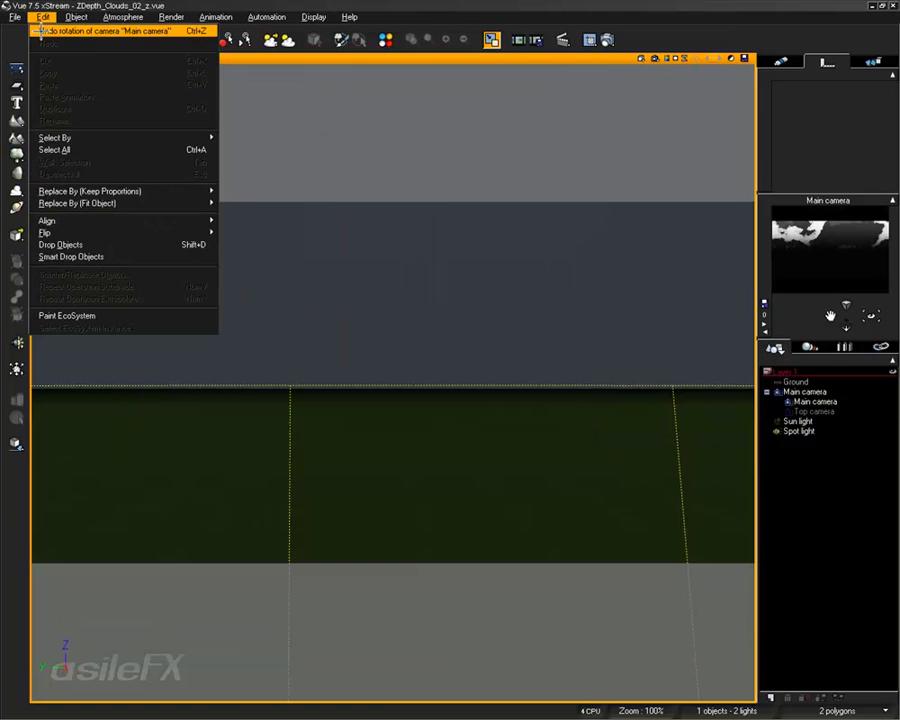
mouse_move(15, 17)
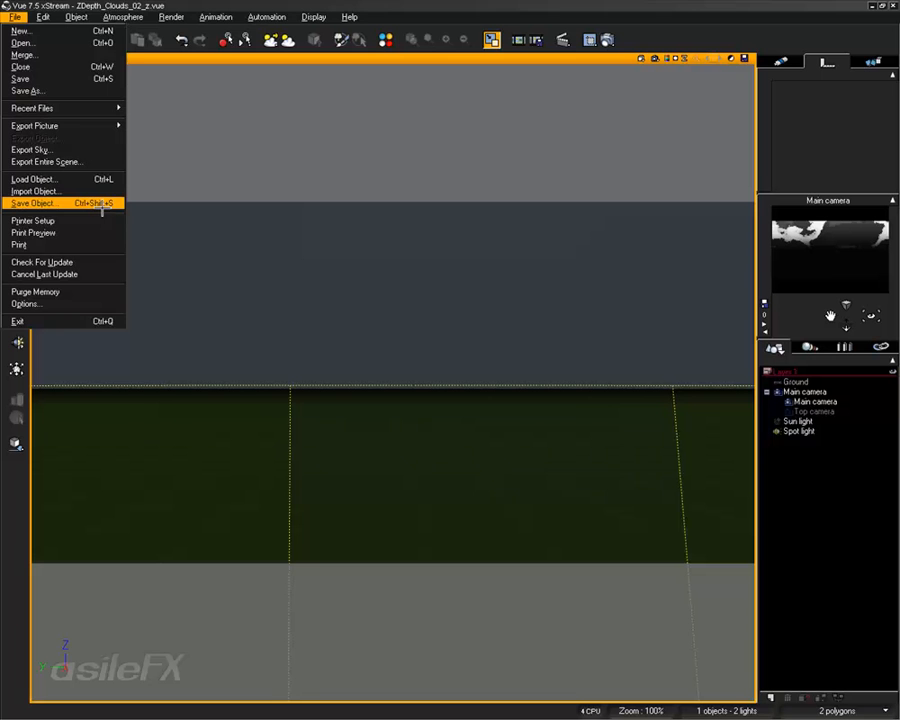
click(103, 149)
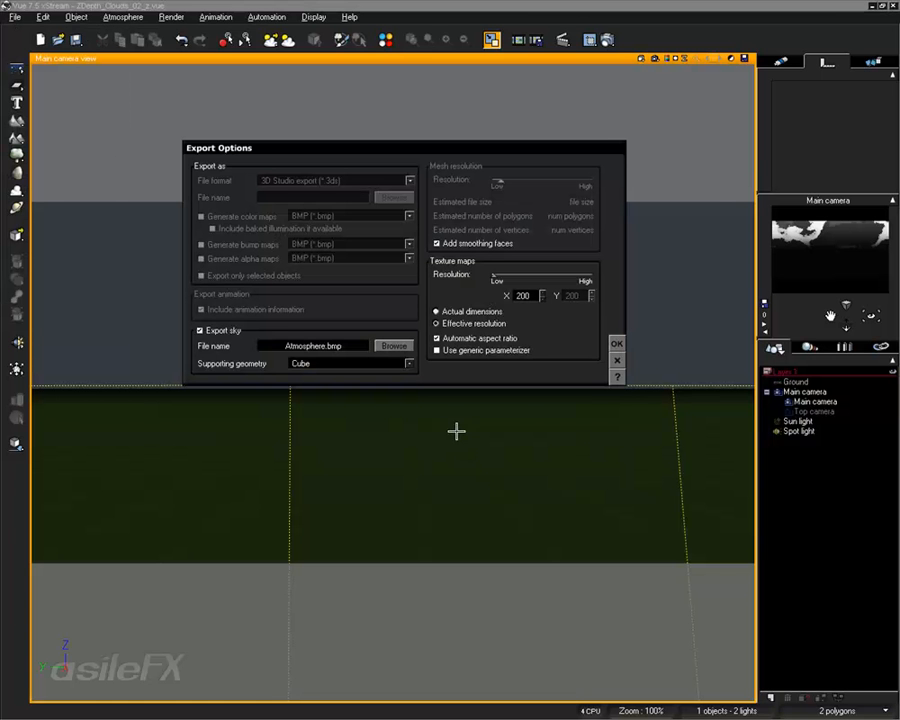
click(357, 362)
click(360, 395)
click(617, 360)
- Render the spherical panorama to screen at 1200 x 600 pixels with Final quality
click(607, 40)
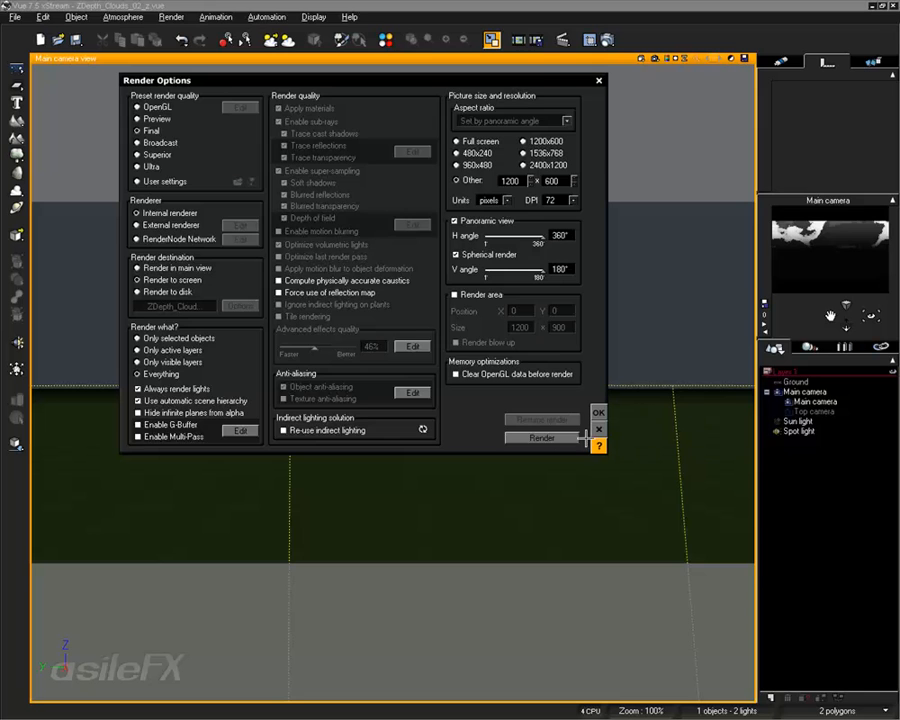
click(550, 438)
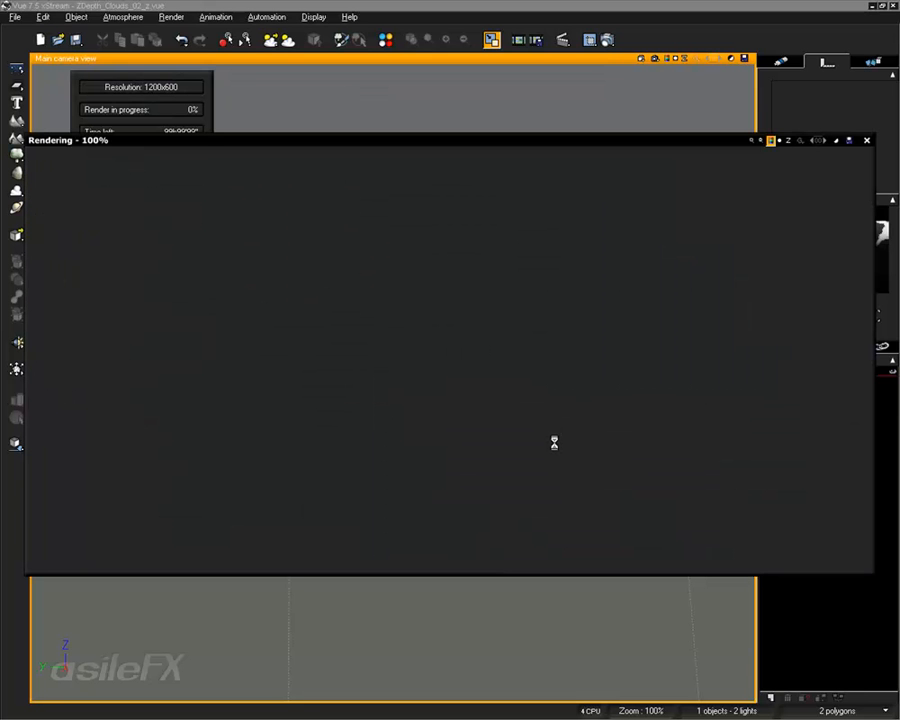